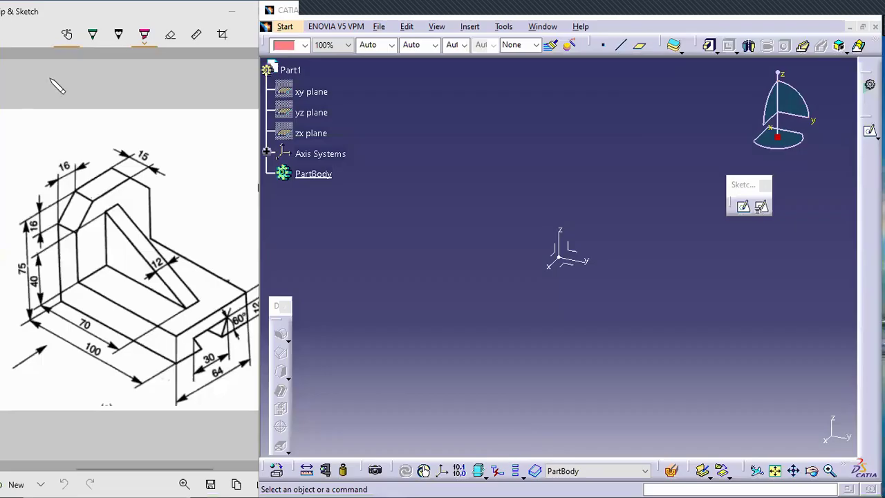
Step: Trace the L-shaped side profile in green pen on the reference drawing, and erase the tracing
left_click(92, 34)
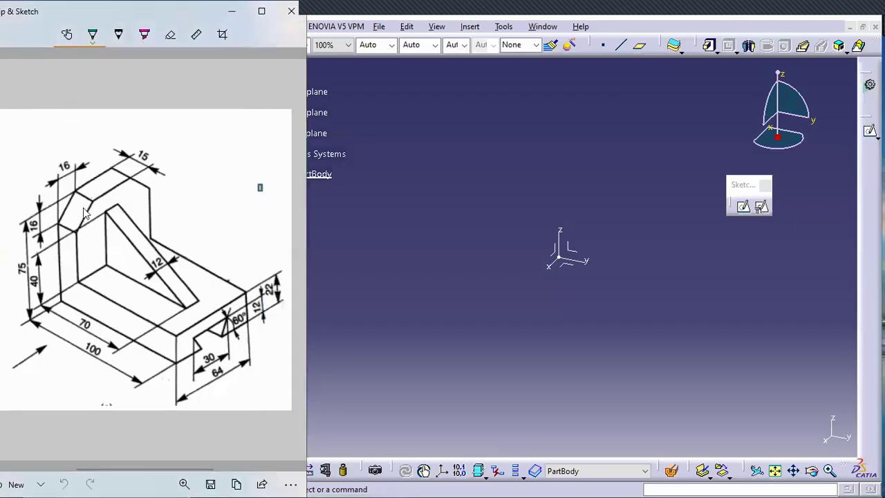
mouse_move(57, 194)
left_mouse_down()
mouse_move(52, 307)
mouse_move(175, 359)
mouse_move(178, 341)
mouse_move(77, 284)
mouse_move(88, 198)
mouse_move(56, 188)
left_mouse_up()
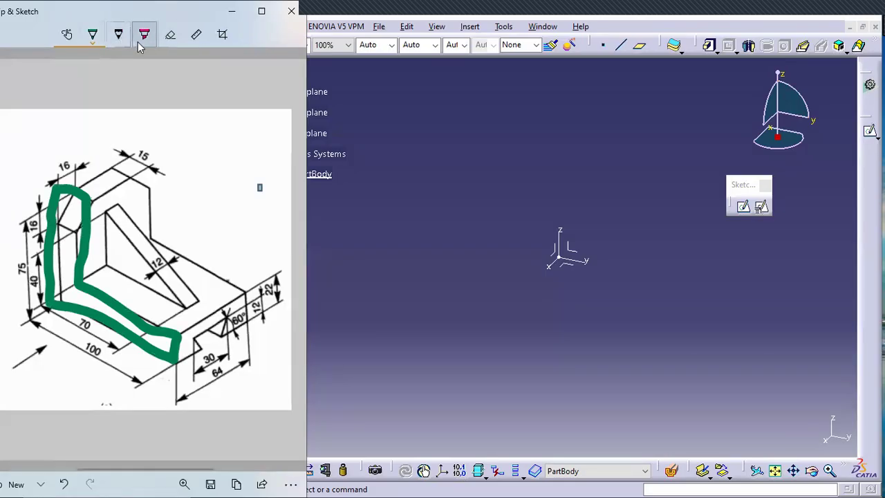
left_click(174, 39)
left_click_drag(64, 271, 61, 323)
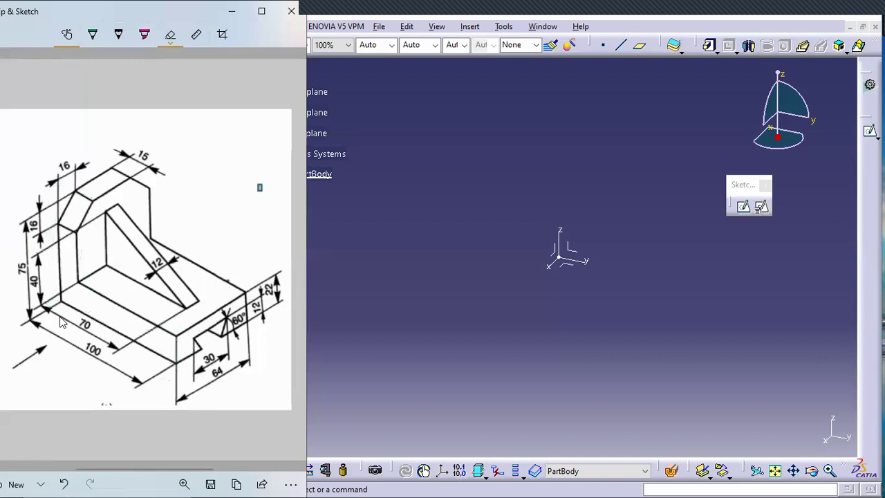
Step: Highlight the 75, 100 and 22 dimensions in pink on the reference drawing
left_click(145, 34)
mouse_move(25, 270)
left_mouse_down()
mouse_move(22, 252)
mouse_move(21, 291)
mouse_move(25, 270)
left_mouse_up()
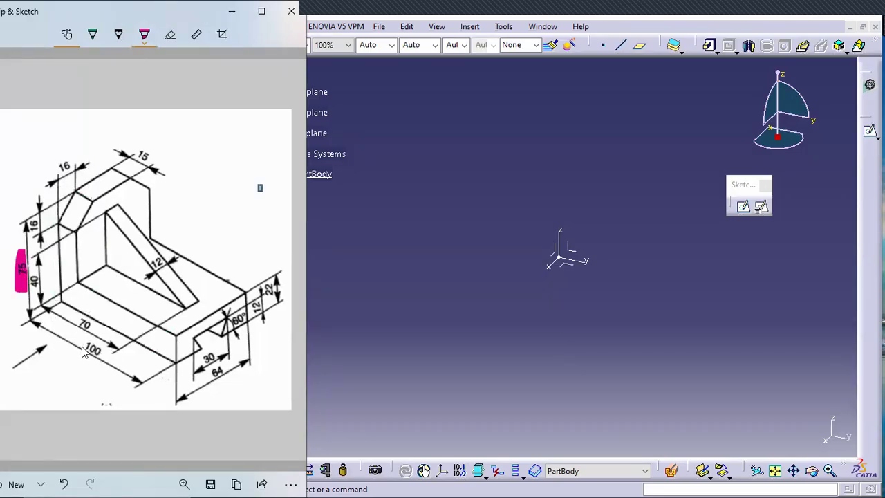
left_click_drag(83, 346, 105, 357)
mouse_move(279, 285)
left_mouse_down()
mouse_move(266, 284)
mouse_move(268, 300)
mouse_move(270, 290)
left_mouse_up()
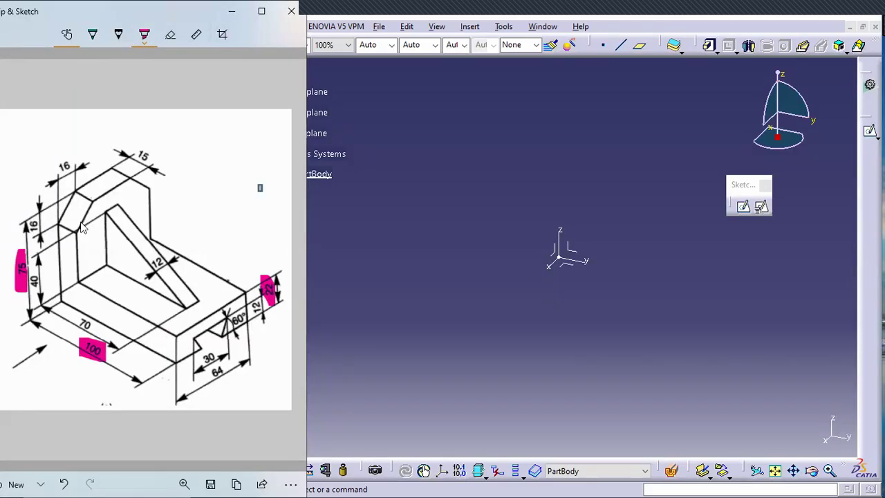
Step: Mark the base's upper surface and edge and the upright's inner edge in pencil on the reference drawing
left_click(92, 34)
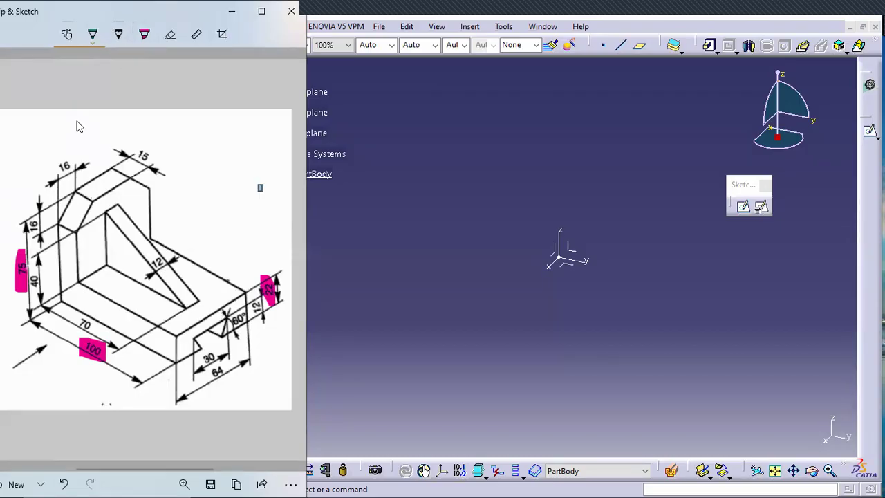
left_click(119, 35)
left_click_drag(178, 339, 117, 315)
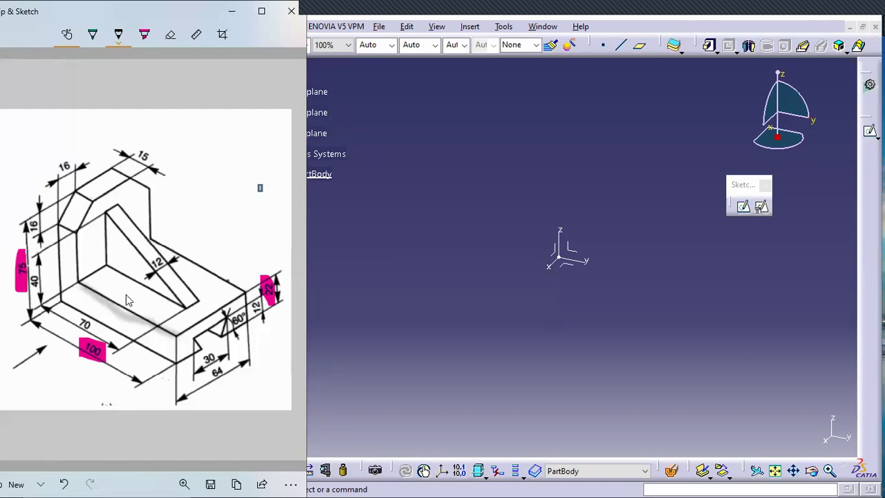
mouse_move(126, 294)
left_mouse_down()
mouse_move(141, 312)
mouse_move(135, 289)
mouse_move(162, 295)
mouse_move(193, 269)
left_mouse_up()
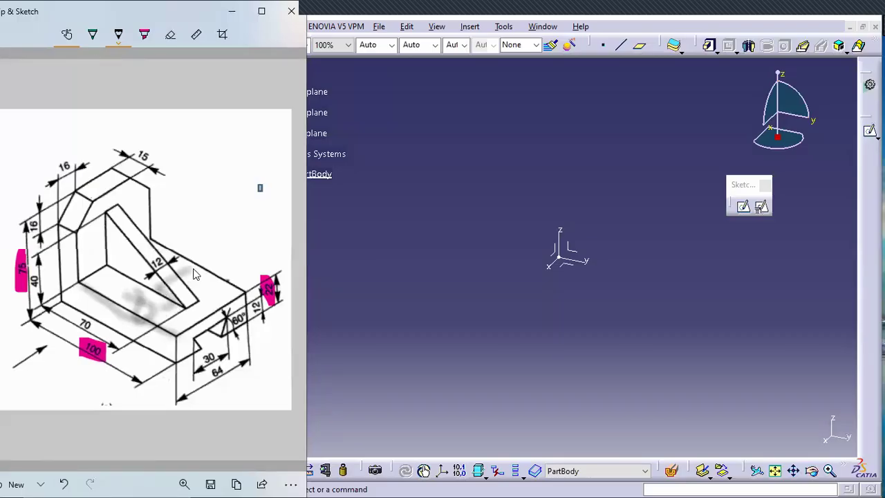
left_click_drag(77, 286, 89, 200)
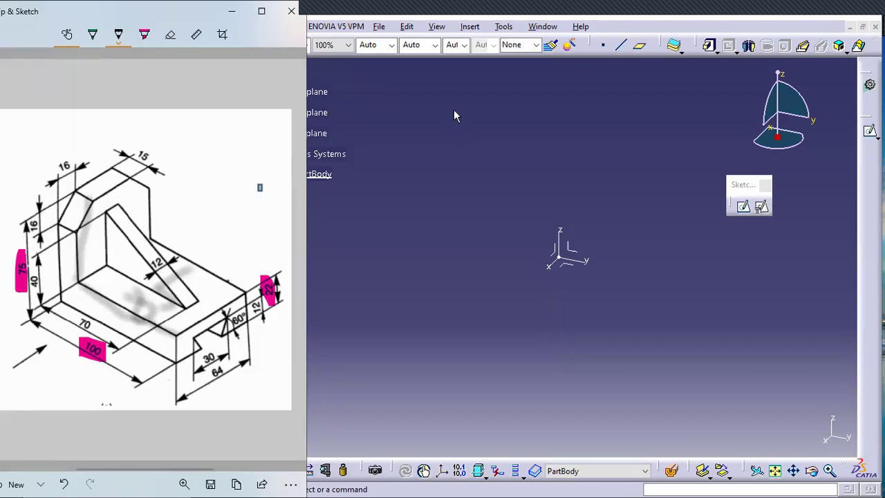
Step: Switch to CATIA and insert a geometrical set named Wire Frame under Part1
left_click(400, 12)
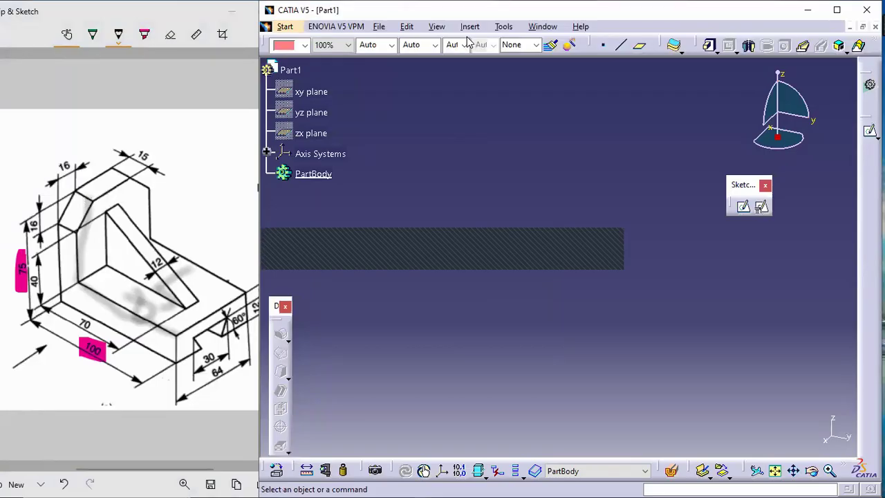
left_click(470, 27)
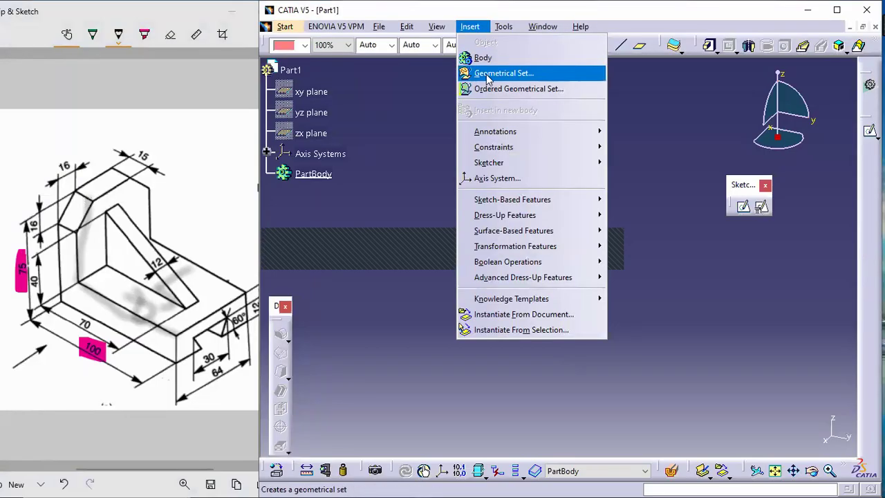
left_click(488, 76)
type("Wi")
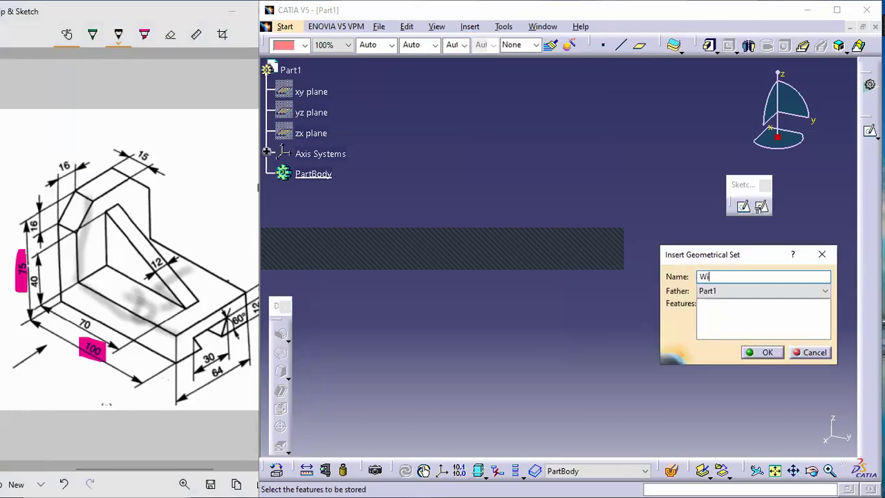
type("re Frame")
key("Return")
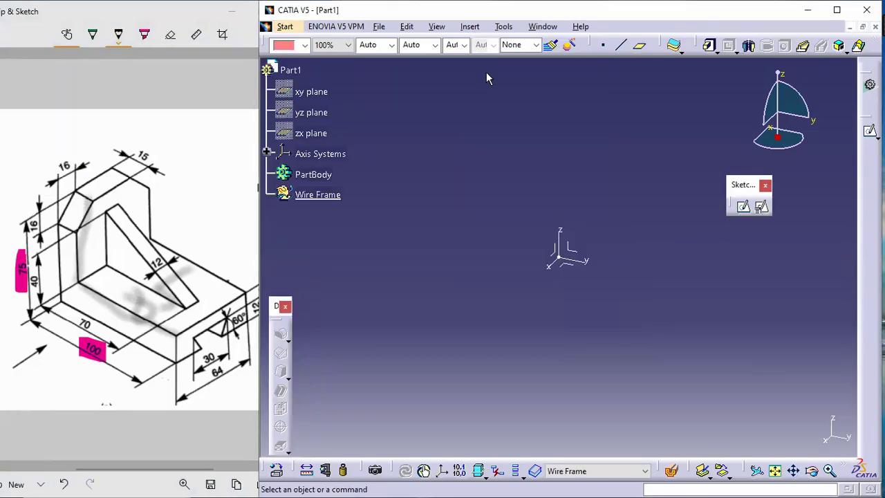
Step: Create a coordinate point at the origin (0, 0, 0 mm), and insert a geometrical set named Sketches
left_click(600, 47)
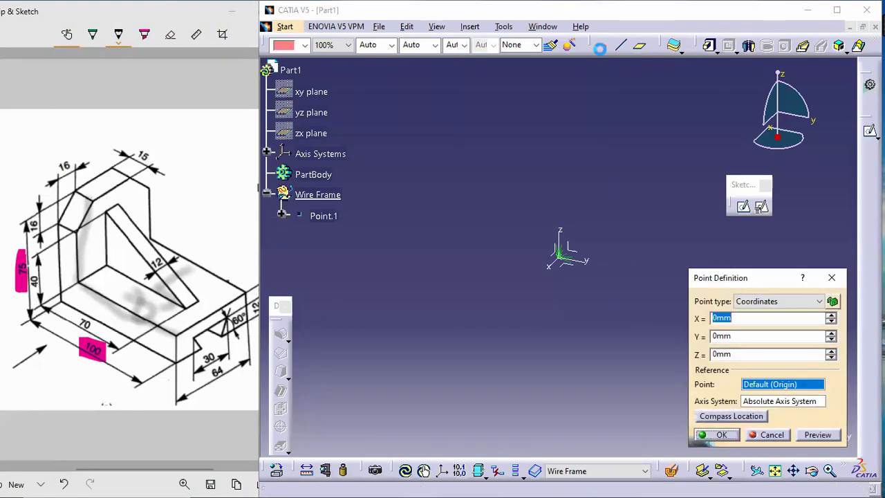
key("Return")
left_click(470, 26)
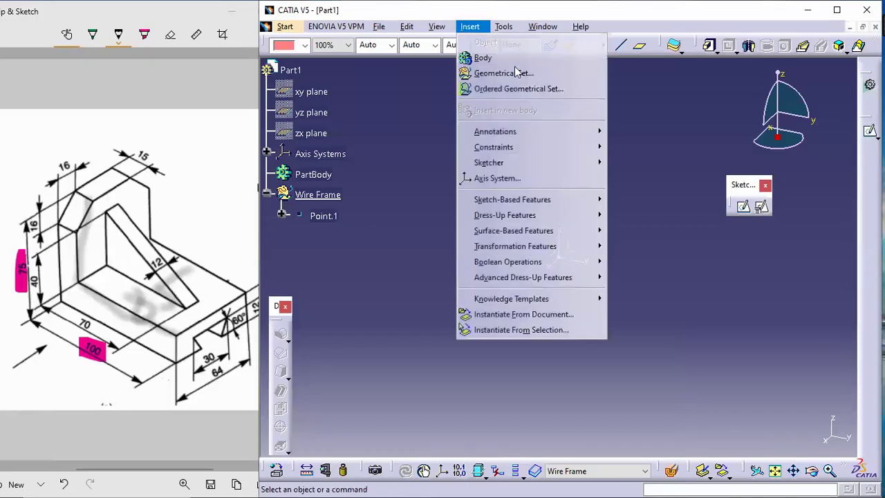
left_click(524, 75)
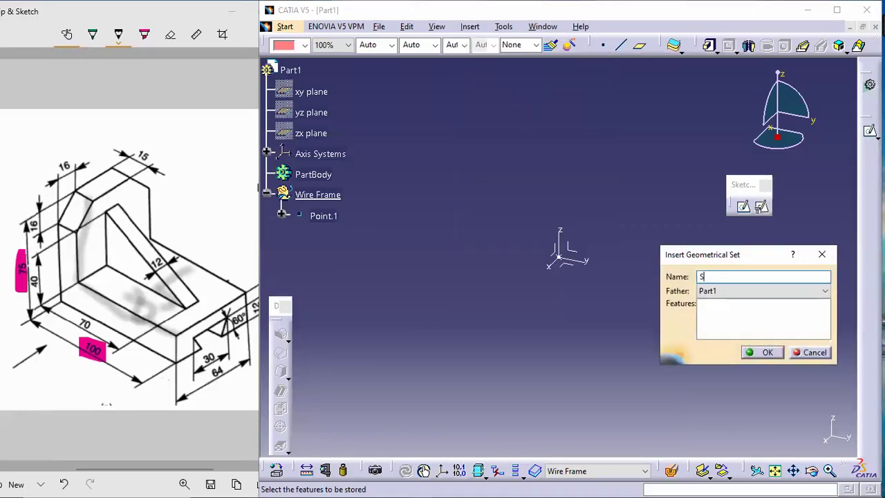
type("Sketches")
key("Return")
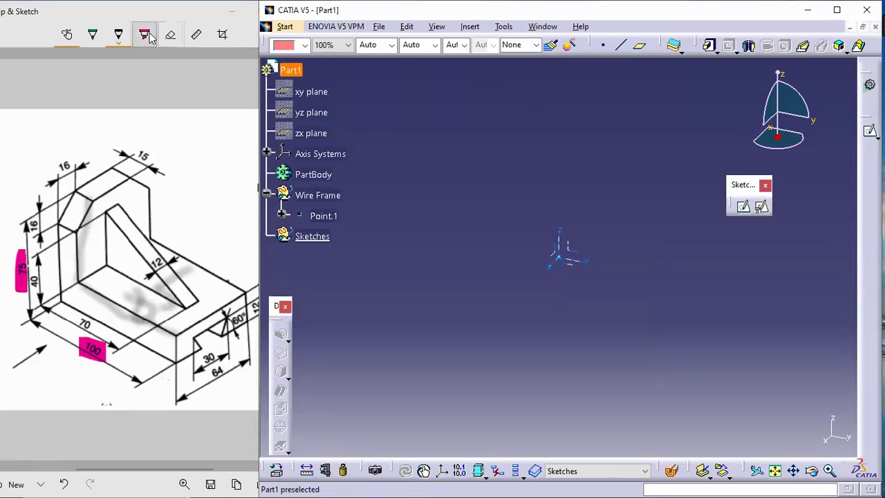
Step: Draw a double-headed pencil arrow diagonally across the part in the reference drawing, and return to CATIA
left_click(220, 212)
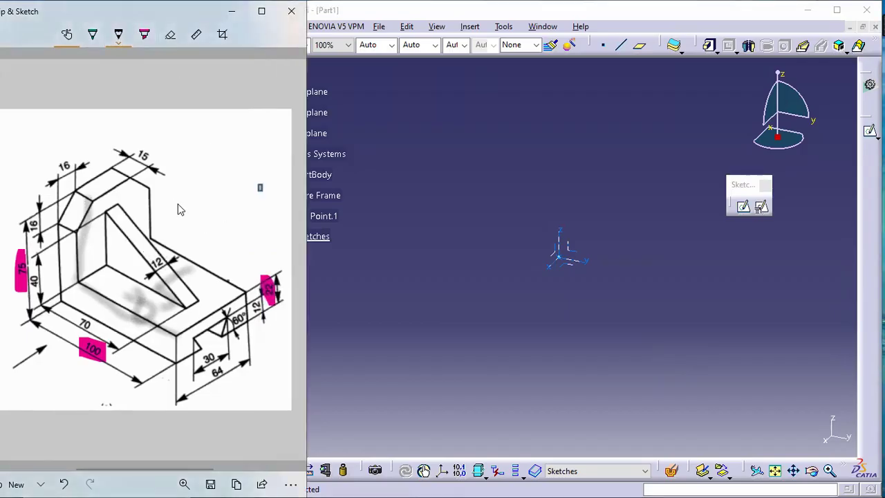
left_click_drag(177, 221, 199, 253)
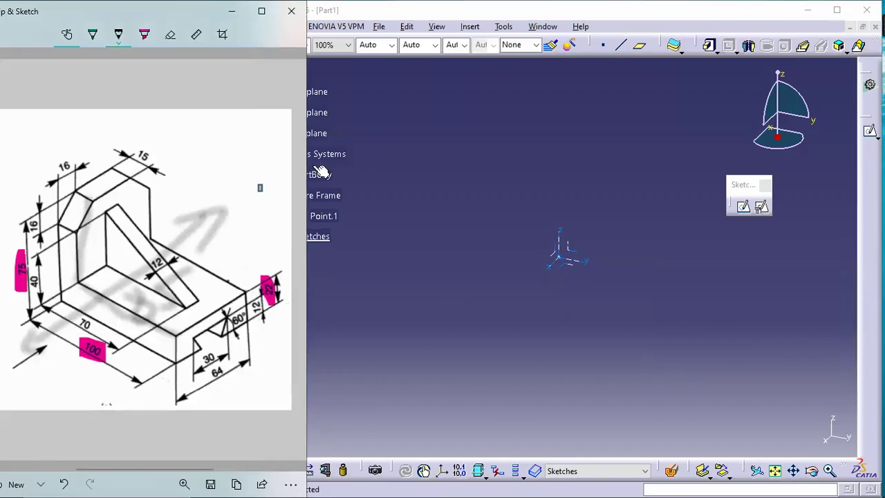
left_click(496, 65)
left_click(520, 13)
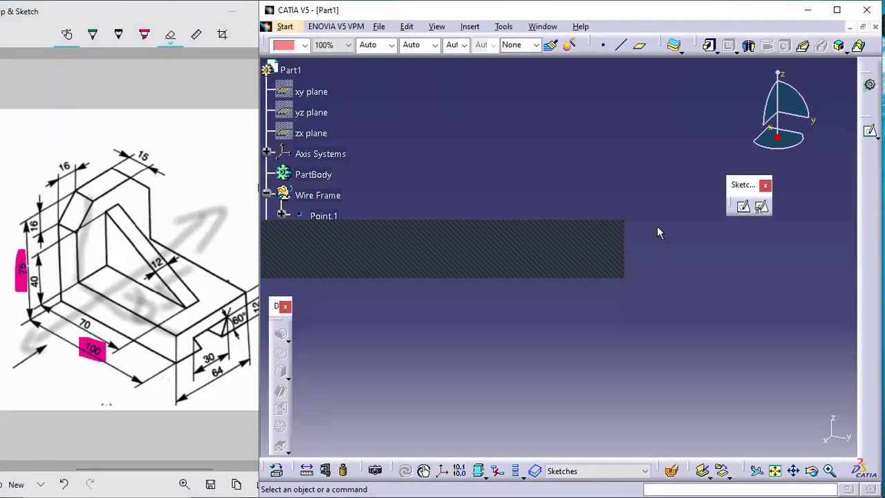
Step: Start a positioned sketch on the absolute axis system's yz plane, with its origin set by projecting Point.1
left_click(762, 206)
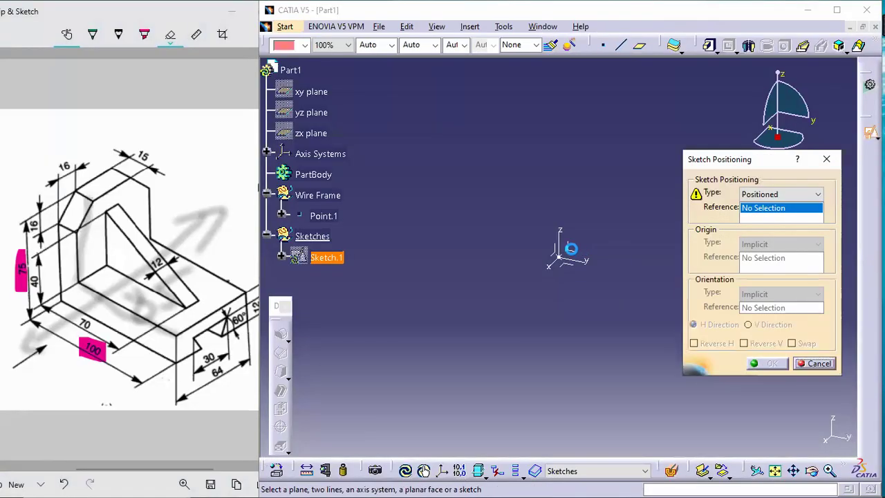
left_click(581, 255)
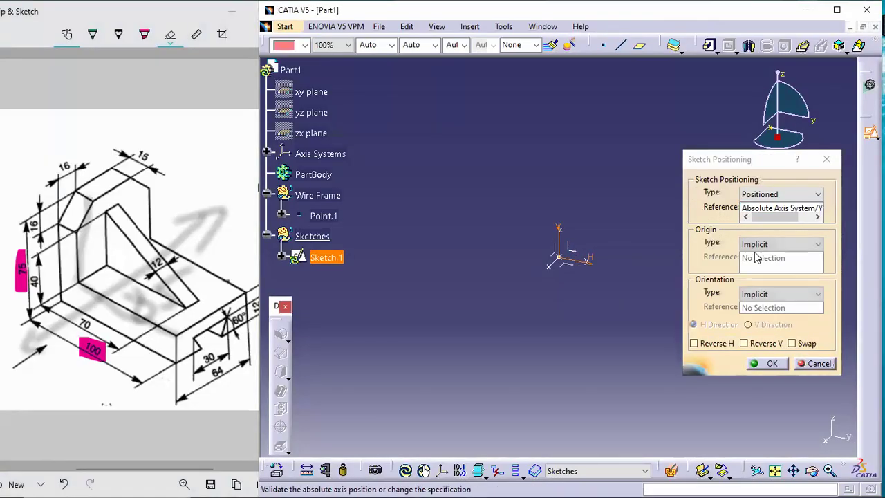
left_click(782, 245)
left_click(784, 276)
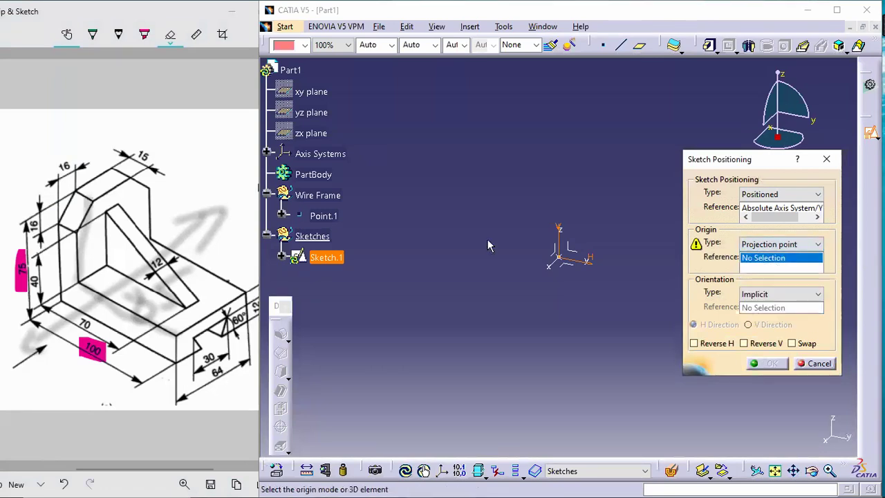
left_click(330, 217)
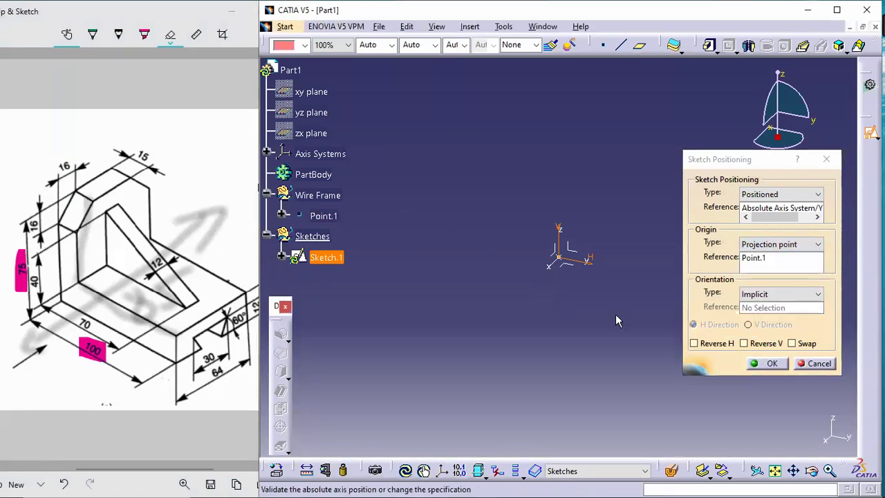
left_click(771, 363)
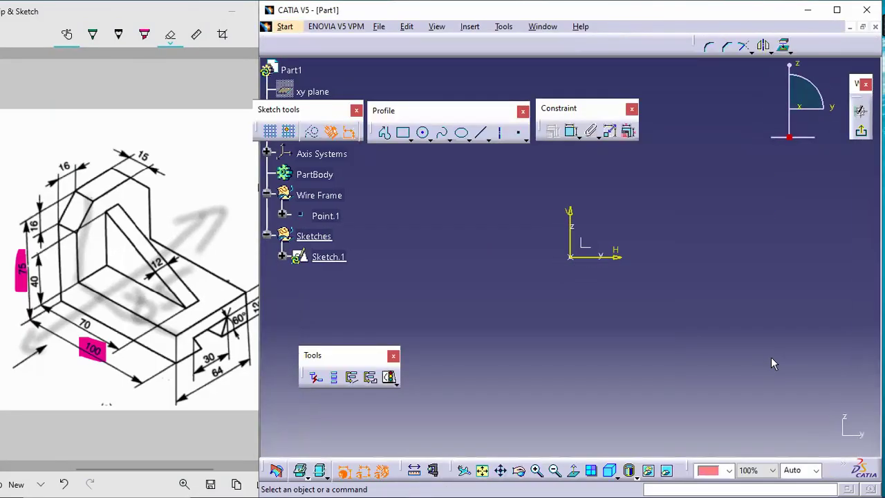
Step: Dock the floating Profile and Sketch tools toolbars with the upper toolbars, and place the Constraint toolbar vertically beside the drawing area
left_click_drag(509, 112, 446, 38)
mouse_move(322, 113)
left_mouse_down()
mouse_move(347, 65)
mouse_move(546, 51)
mouse_move(587, 41)
mouse_move(580, 38)
left_mouse_up()
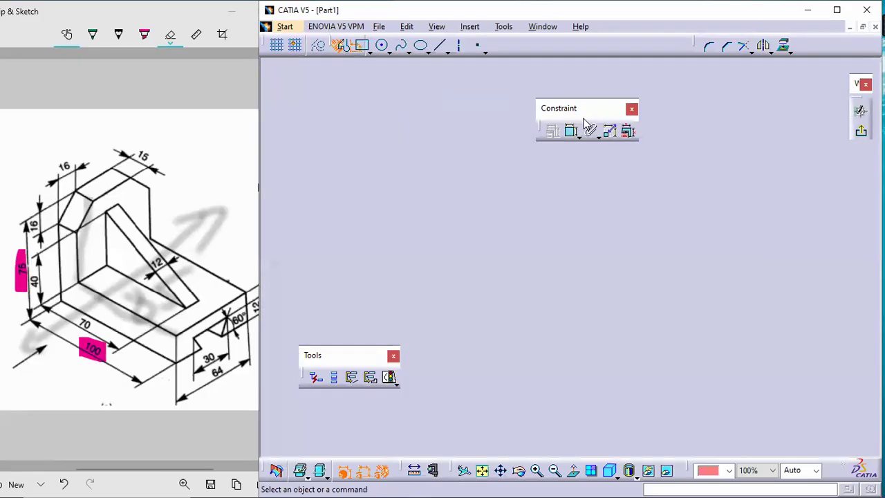
mouse_move(585, 108)
left_mouse_down()
mouse_move(815, 214)
mouse_move(817, 201)
mouse_move(861, 195)
left_mouse_up()
left_click_drag(691, 265, 691, 265)
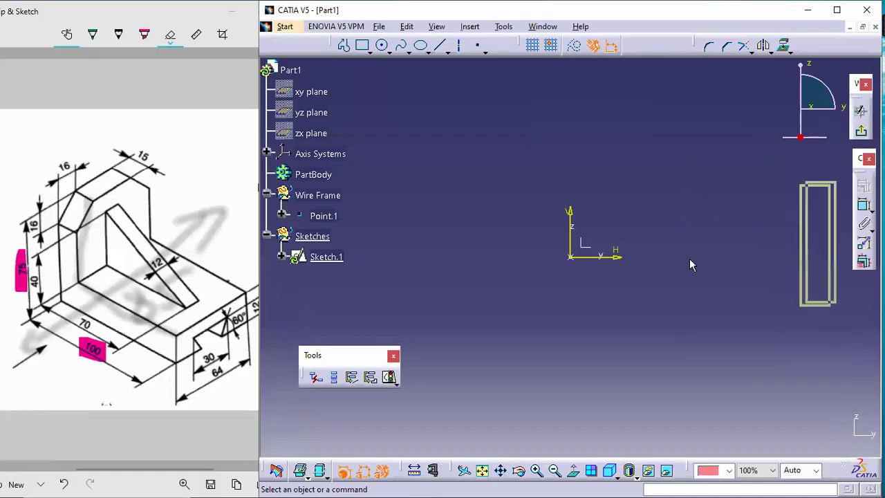
Step: Sketch a closed L-shaped profile cornered at the origin, about 95 mm long and 71 mm high, with a base about 14 mm thick
left_click(343, 45)
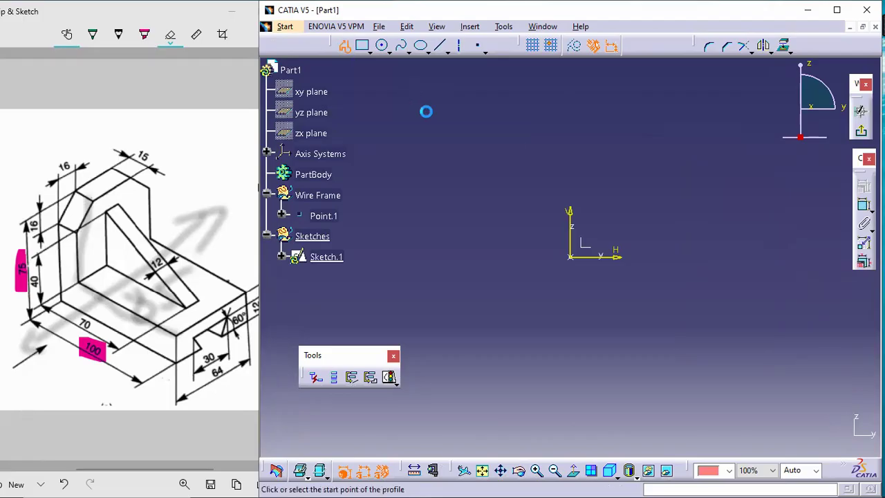
left_click(575, 134)
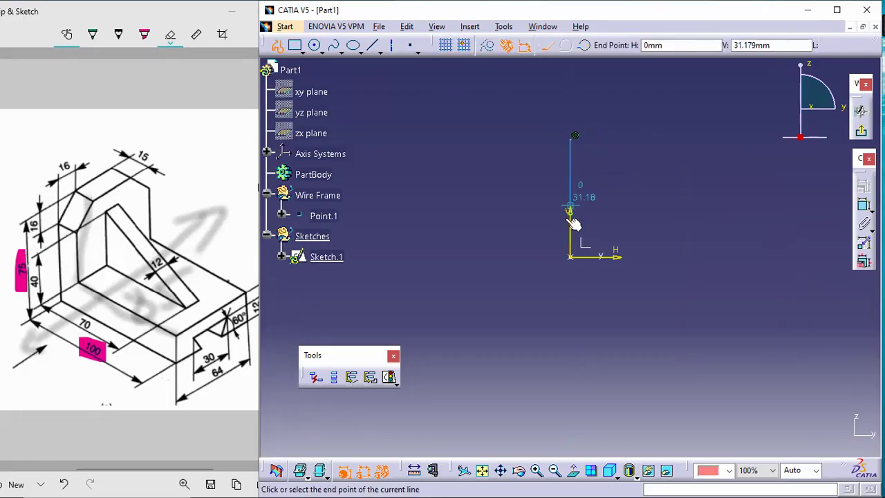
left_click(571, 257)
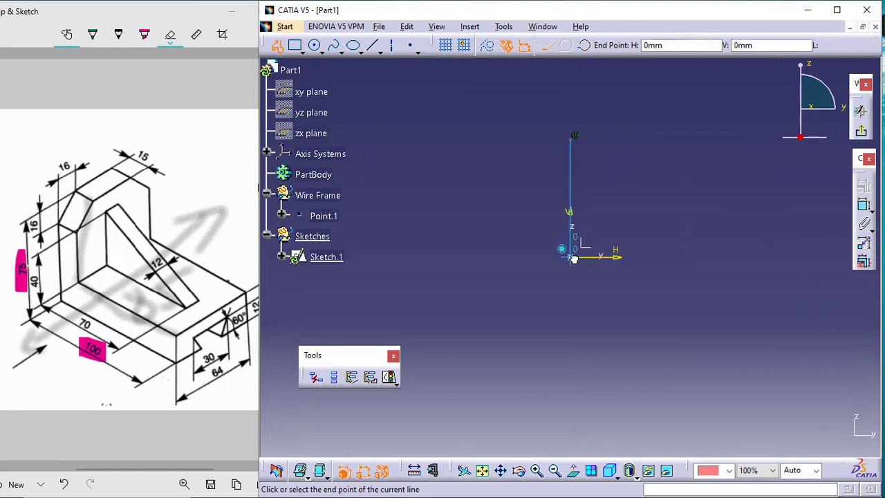
left_click(730, 257)
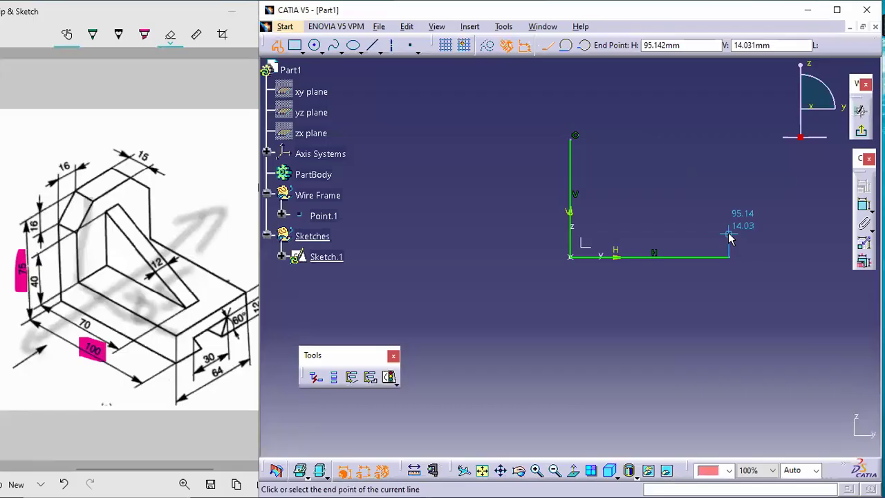
left_click(729, 235)
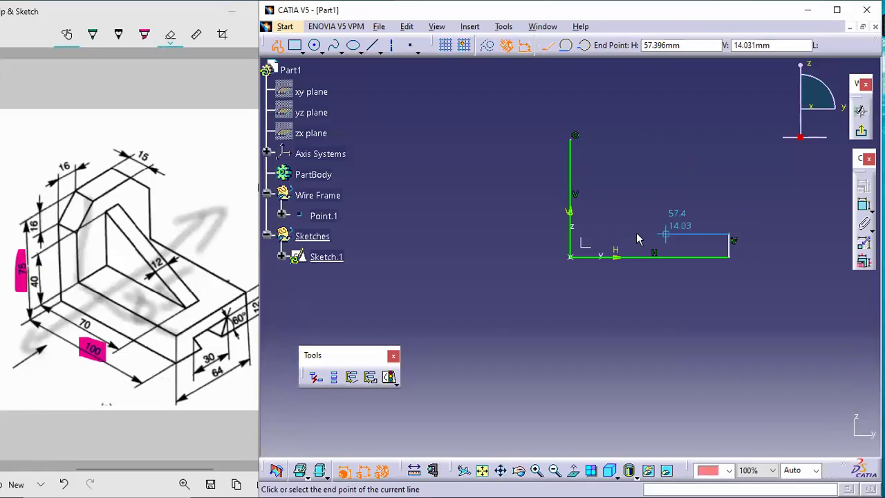
left_click(603, 236)
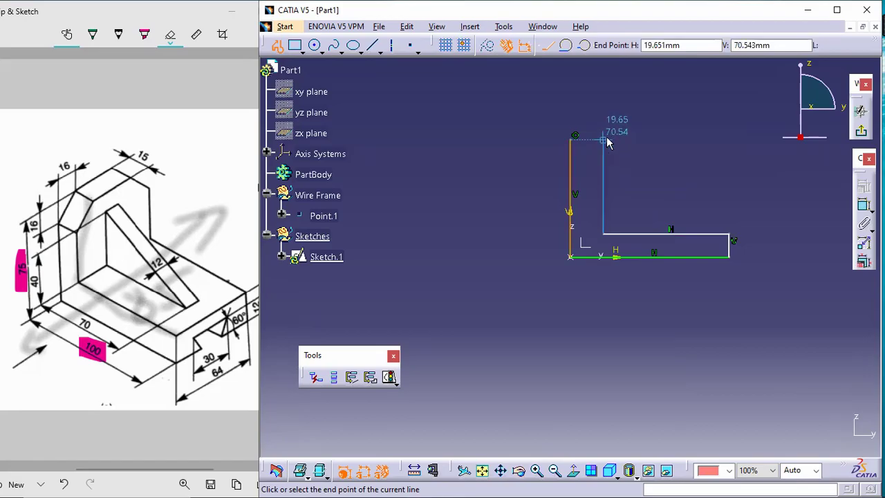
left_click(607, 141)
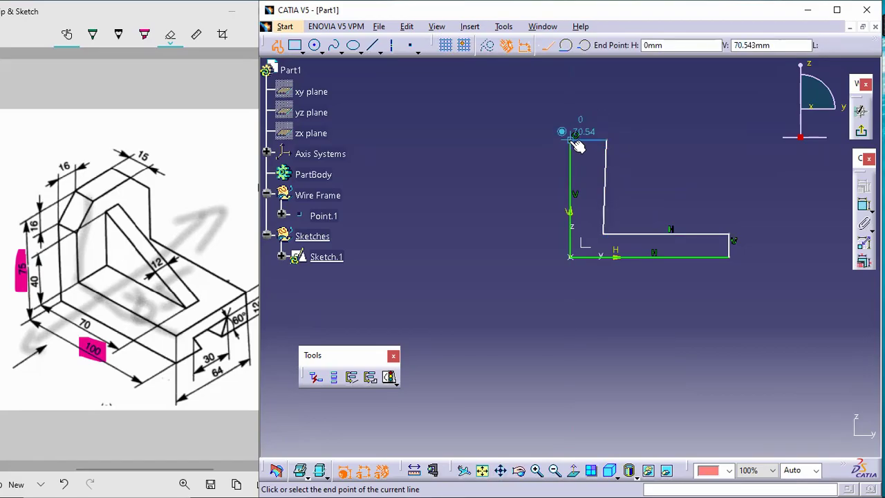
left_click(578, 145)
left_click(706, 165)
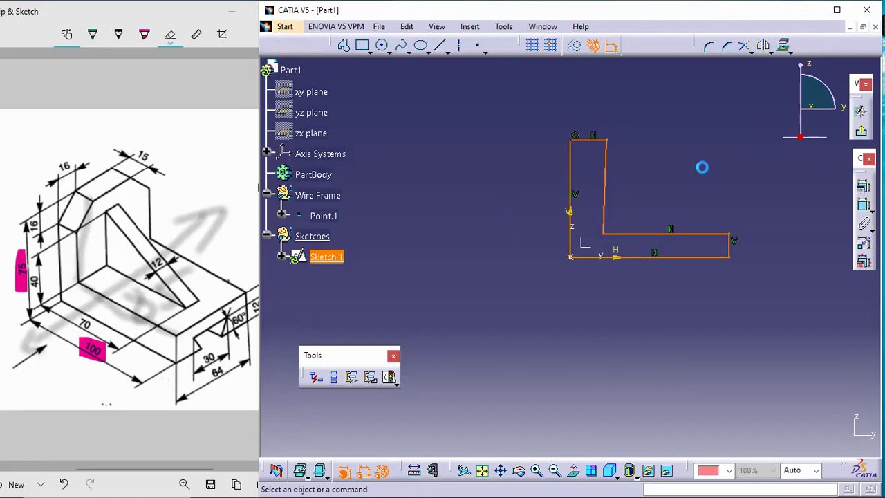
Step: Constrain the inner upright line of the L-shaped profile to be vertical
right_click(606, 178)
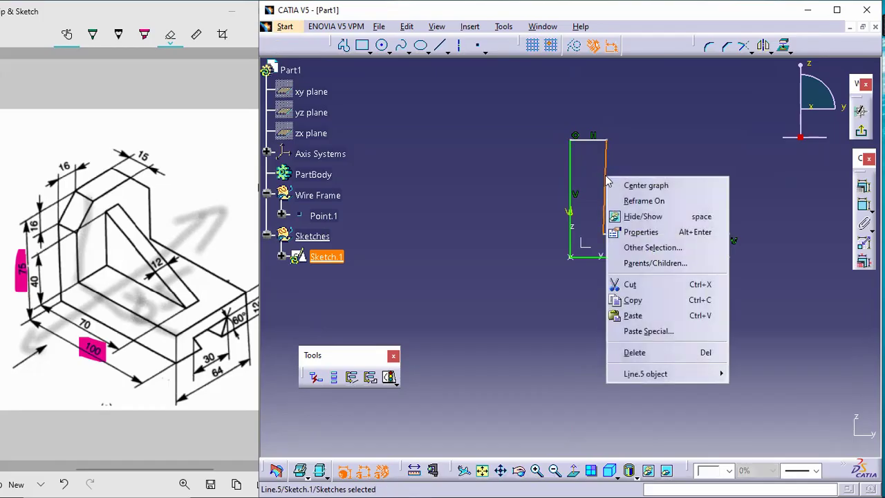
mouse_move(683, 376)
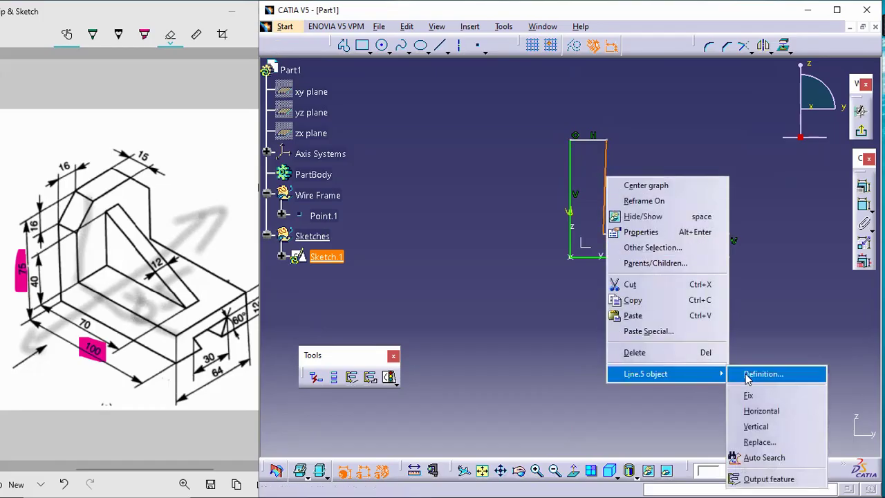
left_click(757, 427)
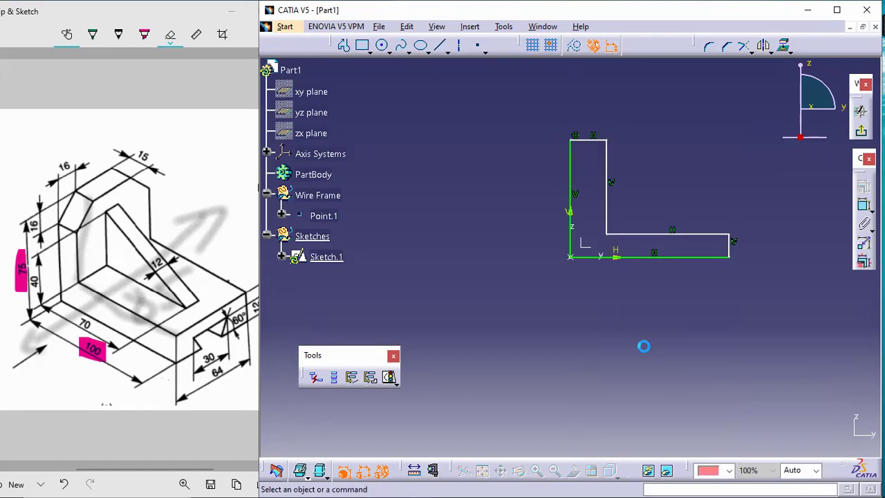
Step: Delete the short upper edge of the L profile and redraw it as a profile line between the two open endpoints
mouse_move(656, 169)
middle_mouse_down()
mouse_move(616, 168)
mouse_move(625, 156)
middle_mouse_up()
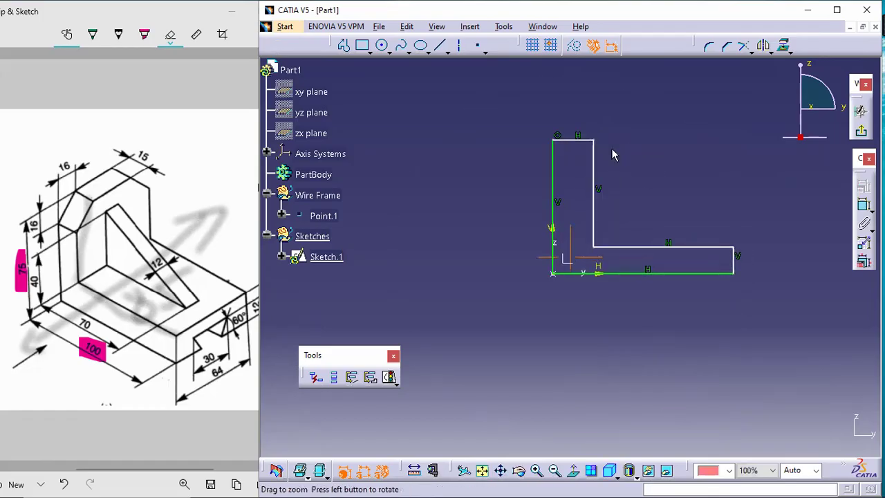
right_click(574, 136)
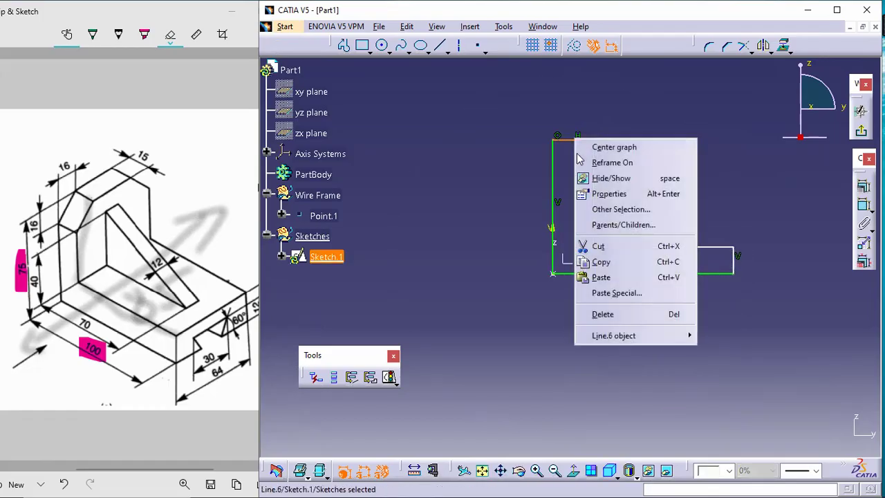
left_click(612, 314)
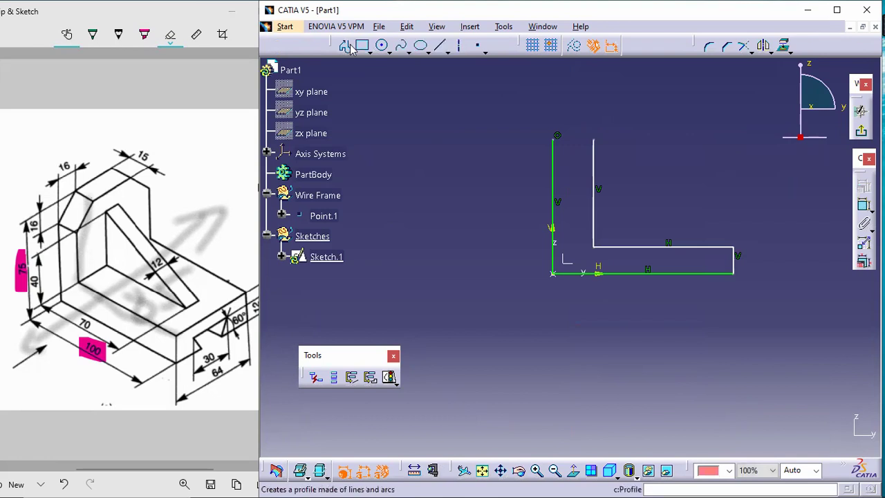
left_click(597, 144)
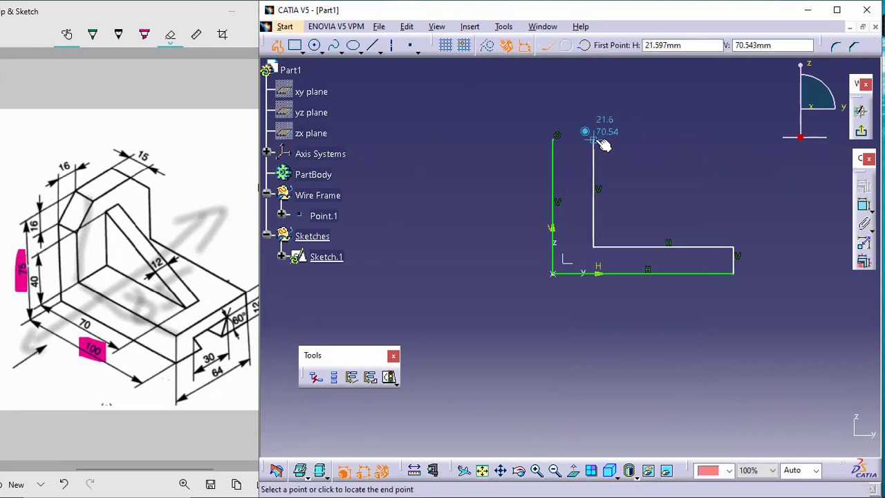
left_click(557, 140)
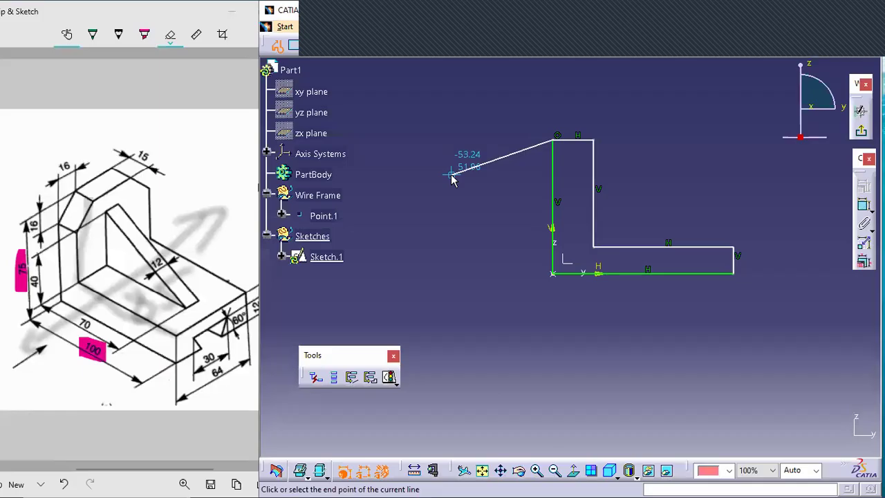
left_click(277, 47)
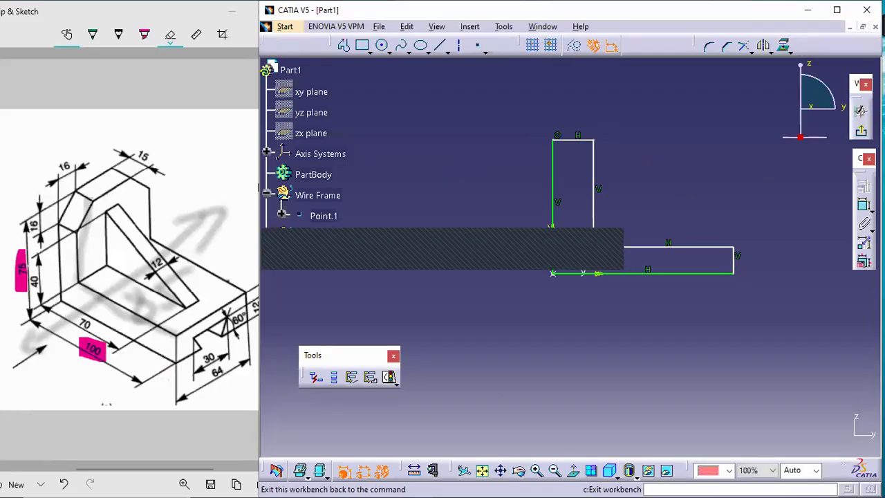
Step: Dimension the outer vertical edge of the L profile and set its height to 75 mm
left_click(864, 206)
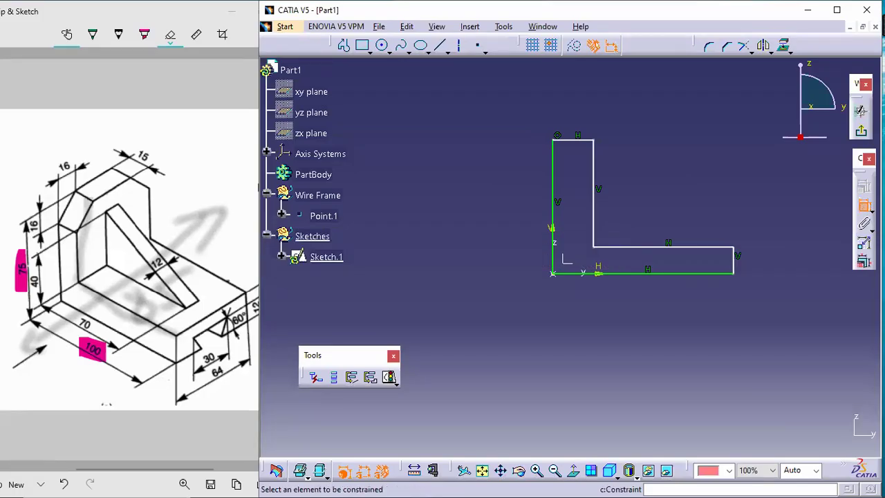
left_click(554, 196)
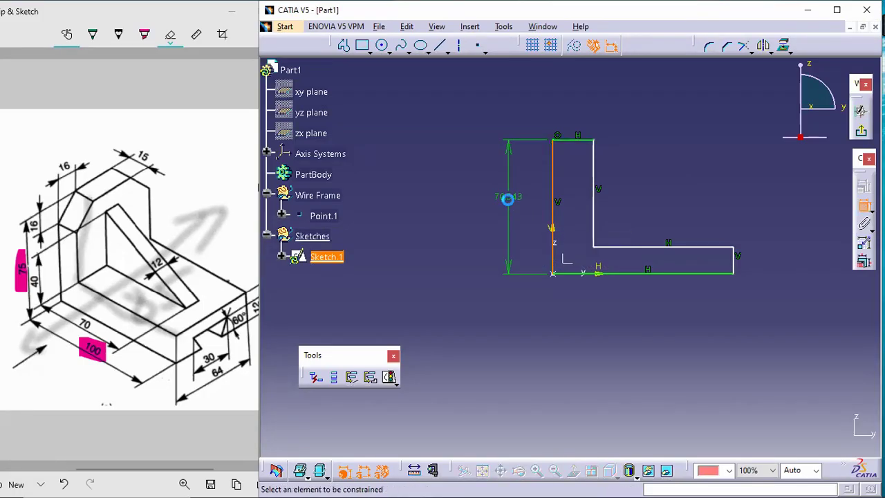
left_click(508, 199)
double_click(512, 198)
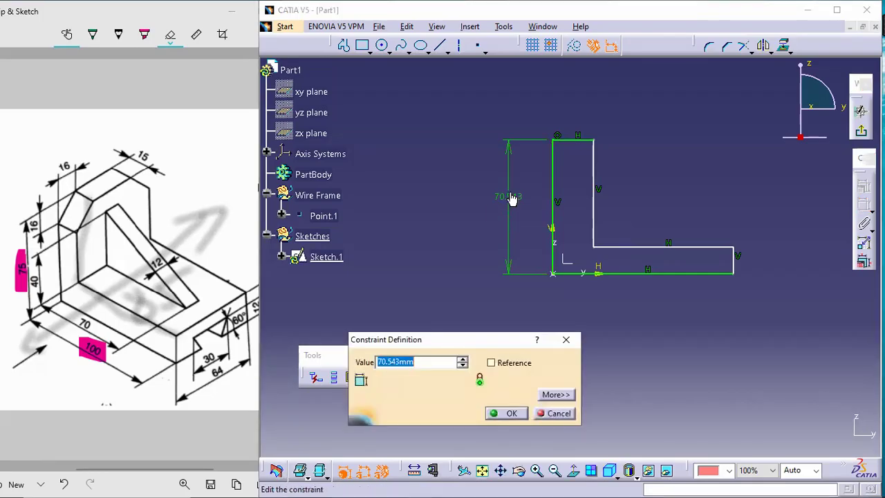
type("75")
key("Return")
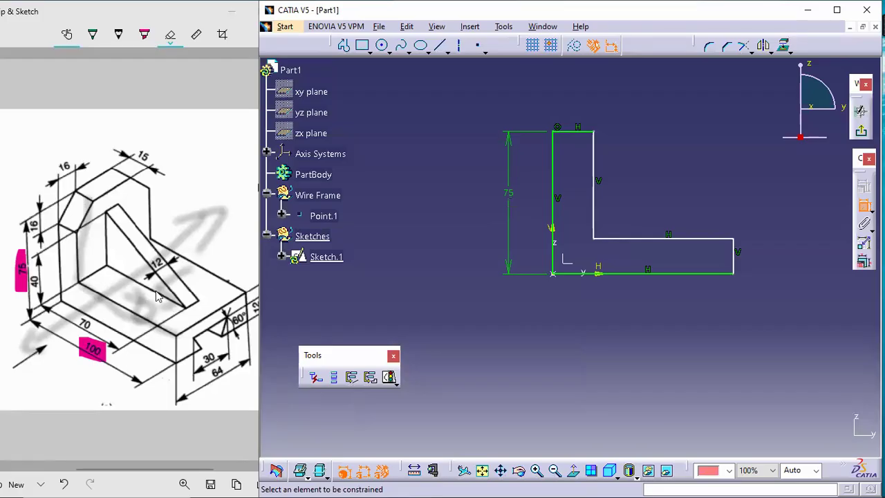
Step: Dimension the profile's long base edge and set its length to 100 mm
left_click(666, 273)
left_click(637, 326)
double_click(632, 316)
type("10")
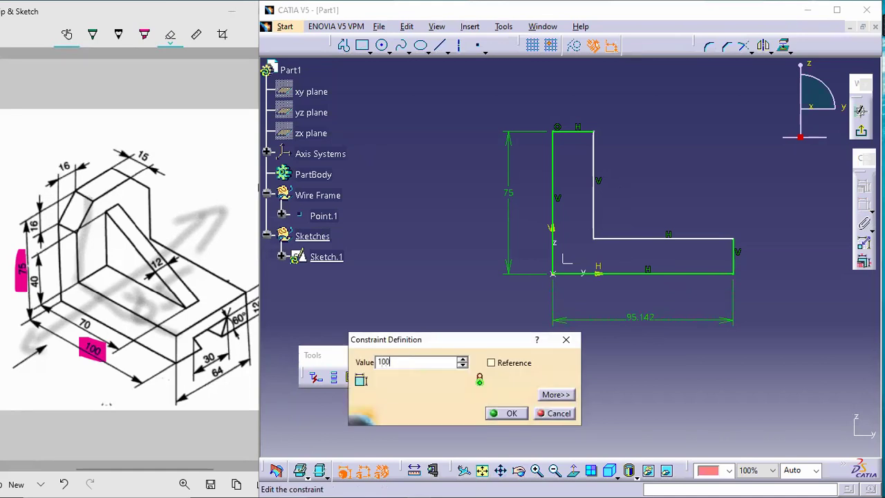
type("0")
key("Return")
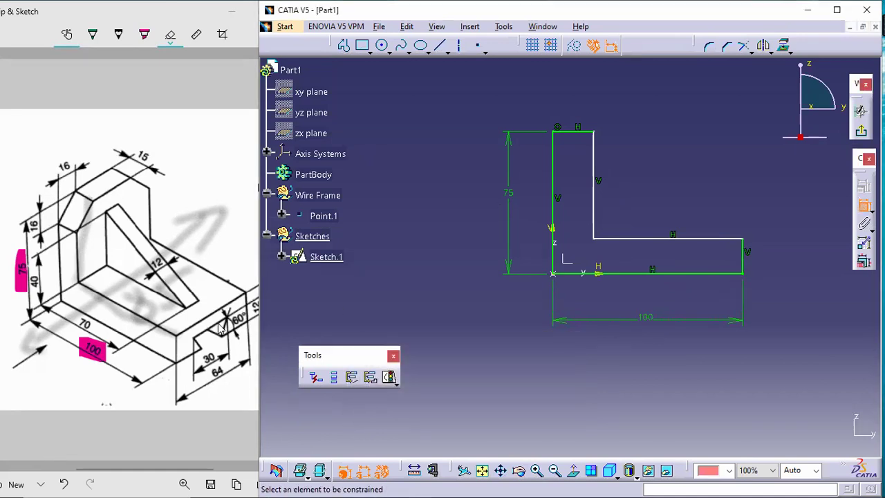
Step: Check the base thickness in the reference drawing, and constrain the short vertical end edge of the base to 22 mm
left_click(232, 332)
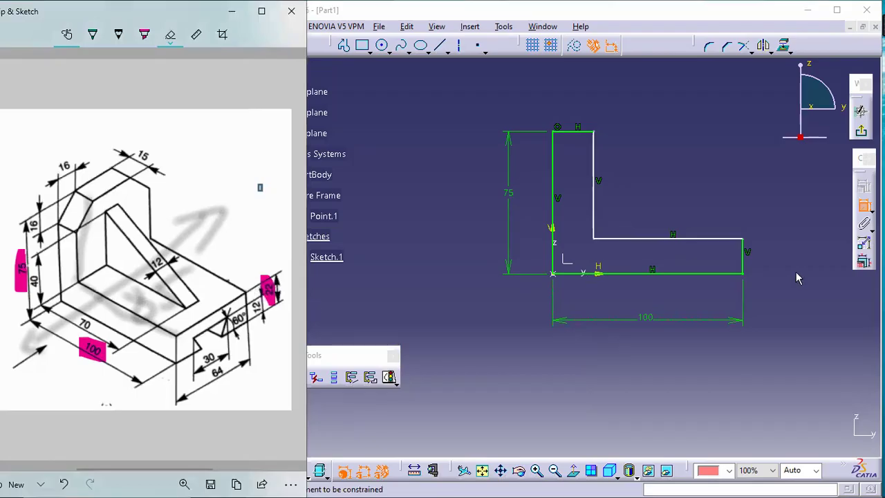
left_click(746, 256)
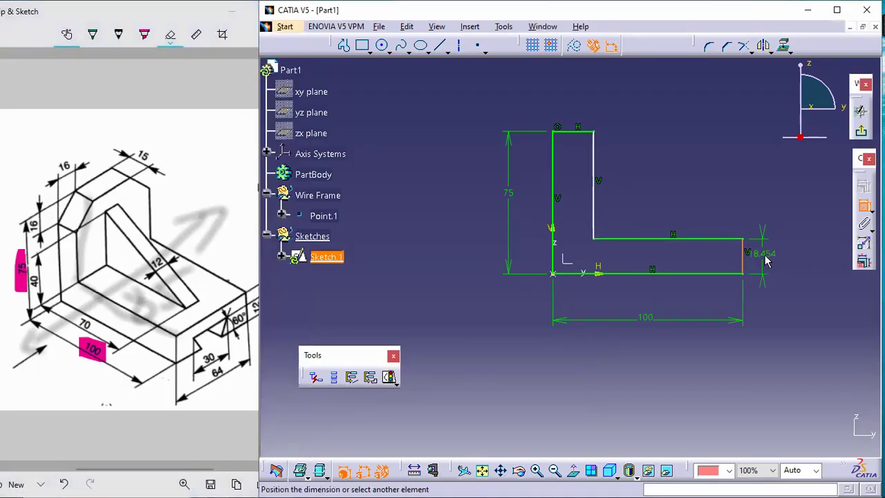
double_click(764, 254)
type("22mm")
key("Return")
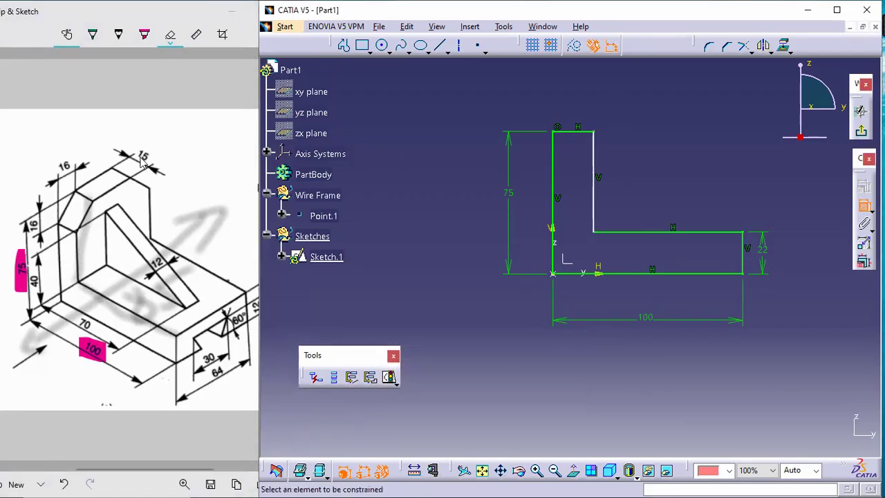
Step: Dimension the short edge atop the upright leg, set it to 15 mm, and leave the Constraint command
left_click(576, 132)
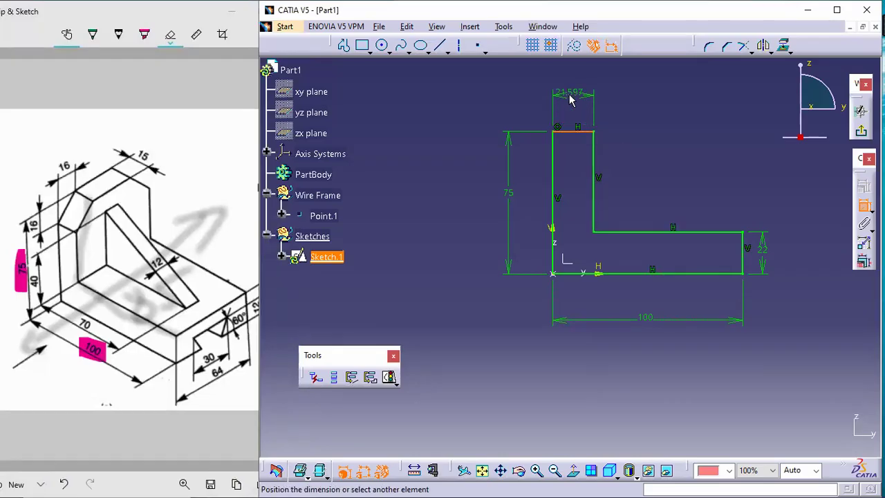
left_click(570, 96)
double_click(567, 94)
type("1")
key("Return")
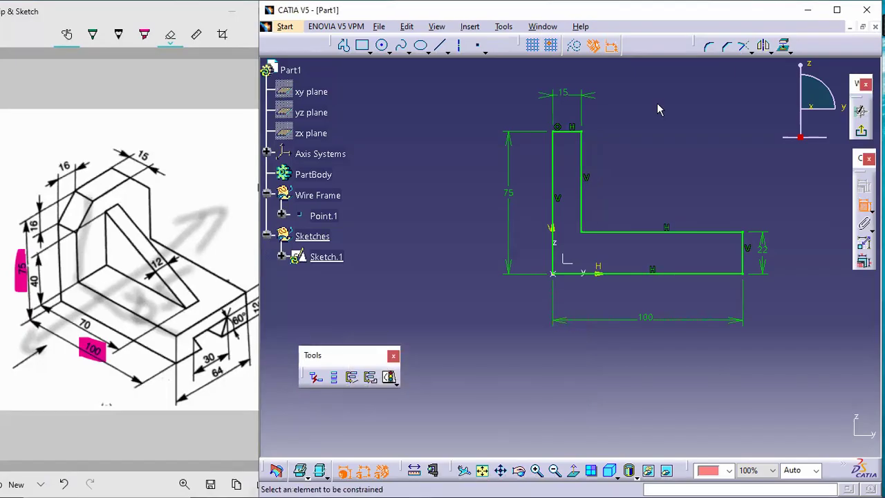
left_click(864, 206)
Step: Check the sketch solving status of the profile, and move the floating Tools toolbar clear of the geometry
mouse_move(330, 360)
left_mouse_down()
mouse_move(434, 302)
mouse_move(439, 309)
left_mouse_up()
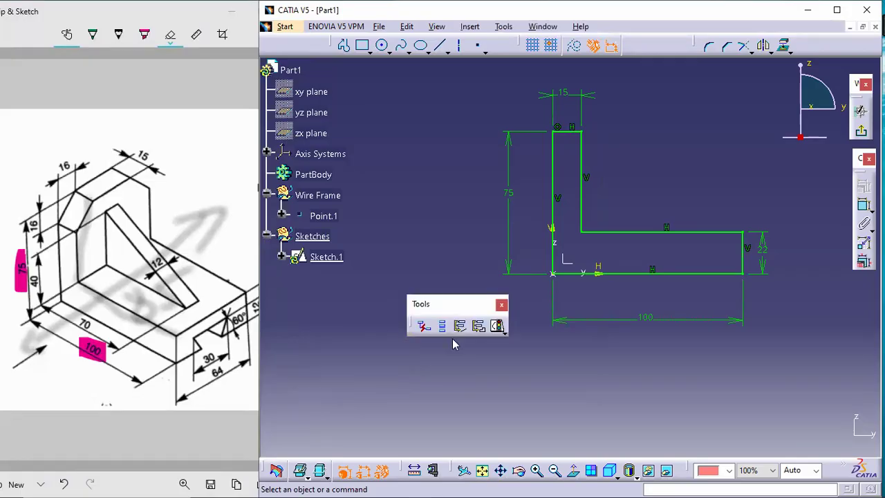
left_click(499, 328)
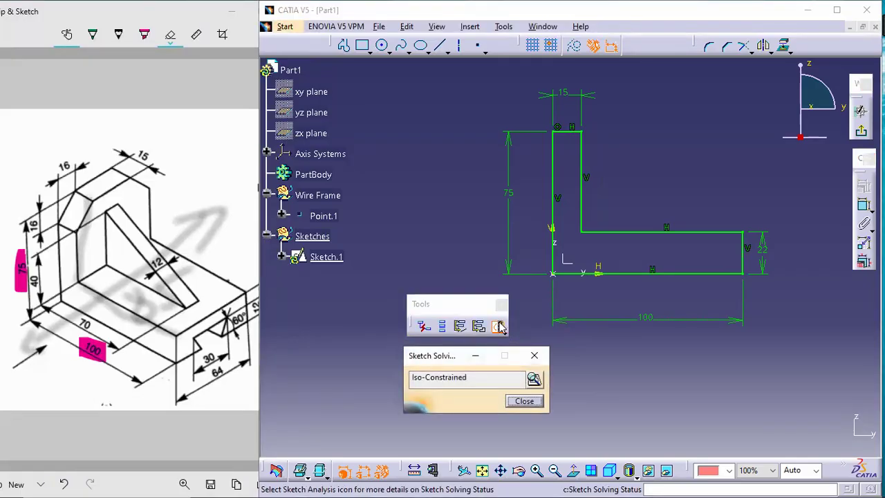
left_click(521, 402)
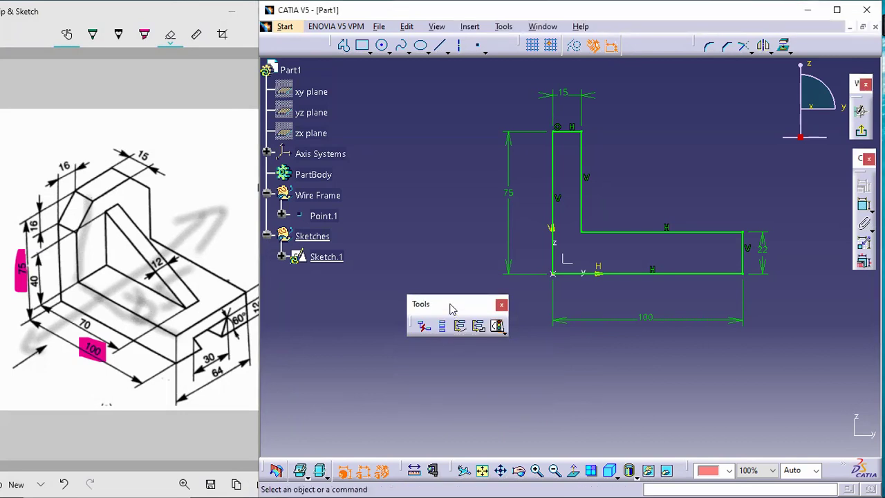
left_click_drag(411, 404, 366, 423)
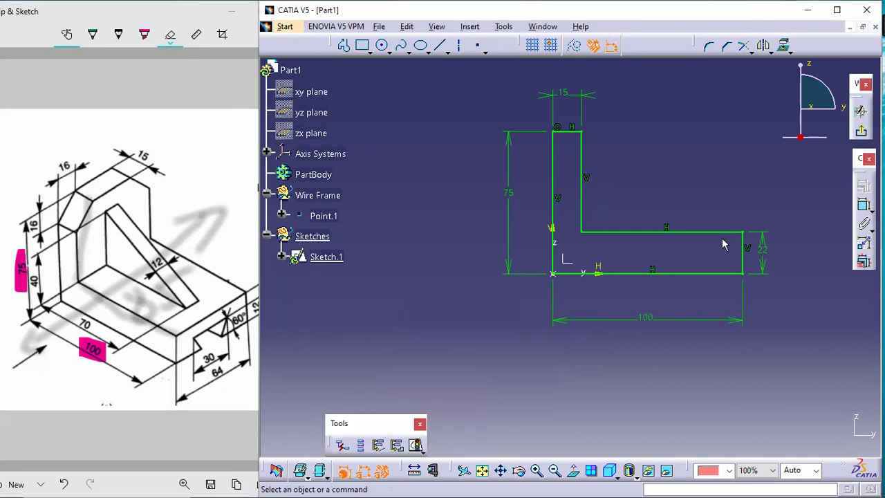
Step: Exit the finished sketch and insert a new body into the part
left_click(861, 130)
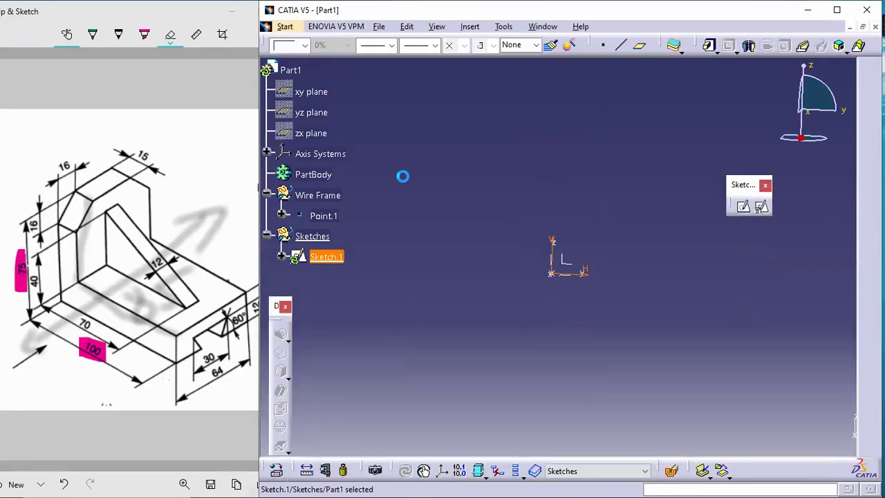
left_click(468, 26)
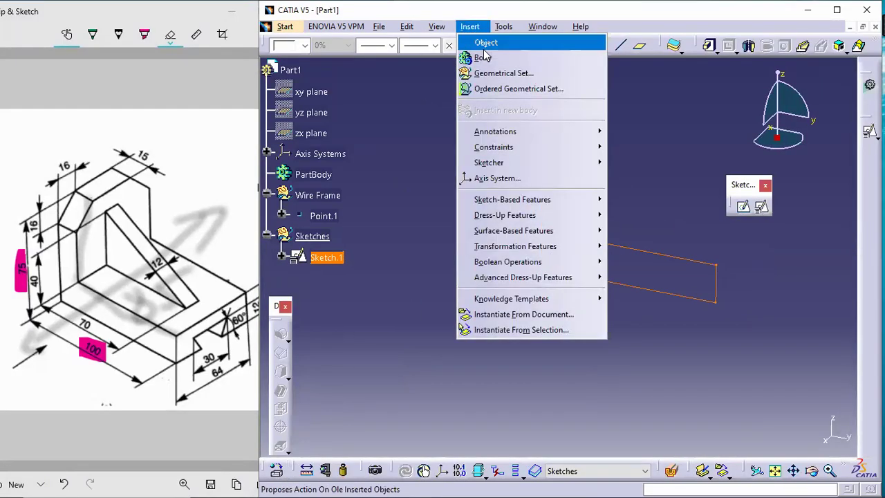
left_click(476, 58)
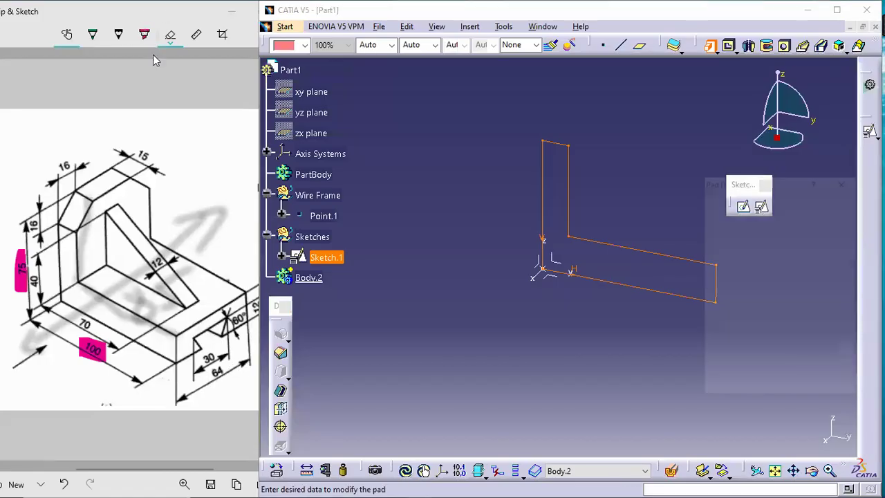
Step: Highlight the 64 width dimension in pink on the reference drawing in Snip & Sketch
left_click(145, 36)
mouse_move(229, 374)
left_mouse_down()
mouse_move(209, 375)
mouse_move(205, 388)
left_mouse_up()
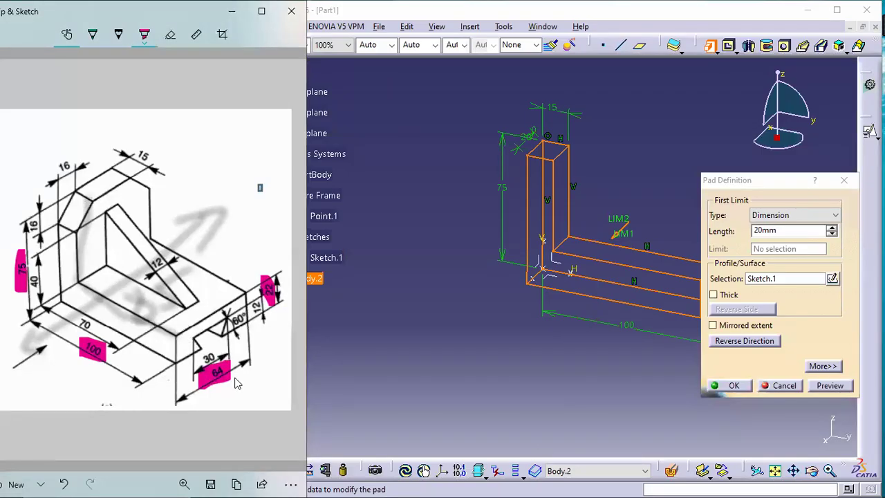
mouse_move(235, 389)
left_mouse_down()
mouse_move(193, 407)
mouse_move(284, 356)
mouse_move(285, 346)
left_mouse_up()
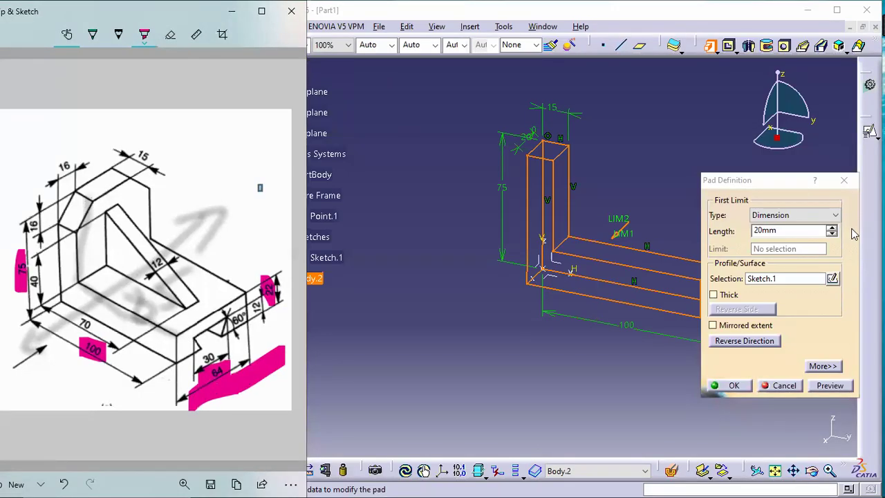
Step: Back in CATIA, pad the L-shaped Sketch.1 profile by 32 mm with mirrored extent
left_click(787, 233)
left_click_drag(789, 232, 736, 235)
type("3")
left_click(720, 328)
middle_click_drag(573, 357, 474, 381)
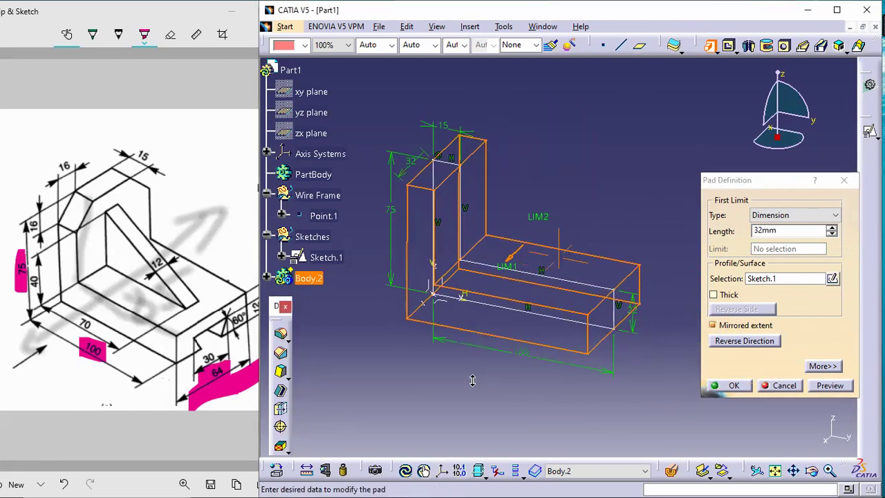
left_click(836, 388)
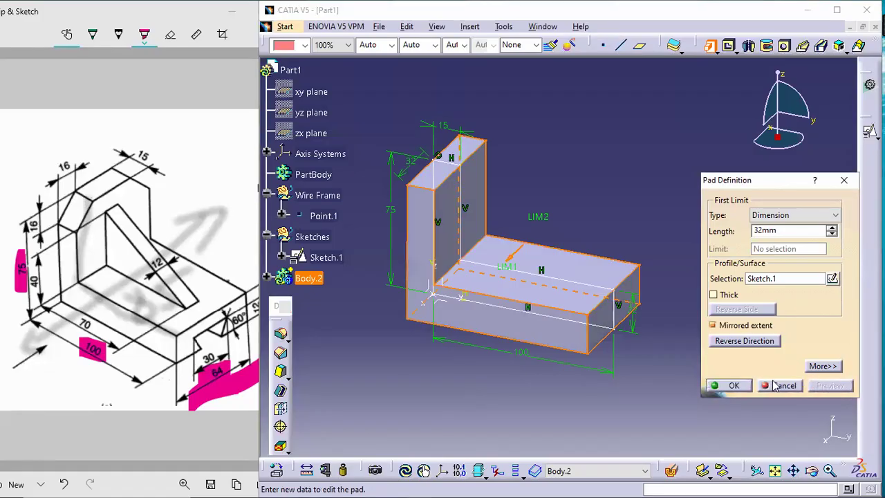
left_click(735, 392)
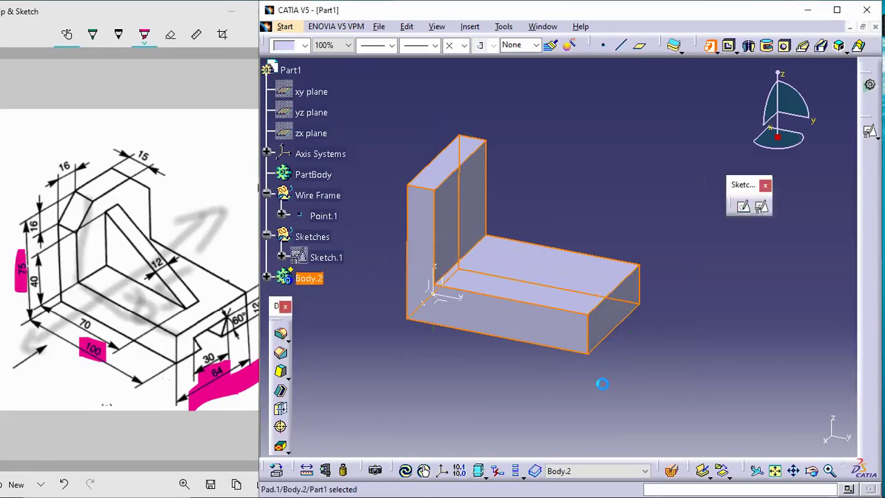
Step: Erase all ink annotations from the reference drawing in Snip & Sketch
left_click(173, 37)
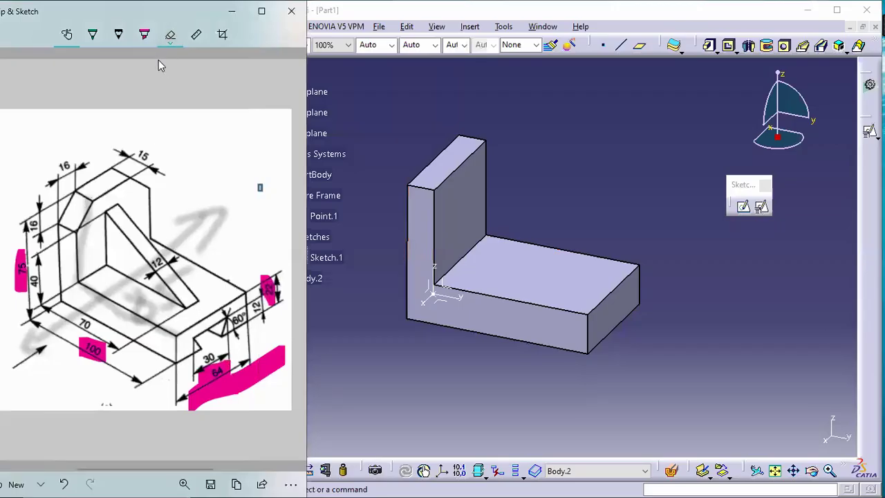
left_click(169, 44)
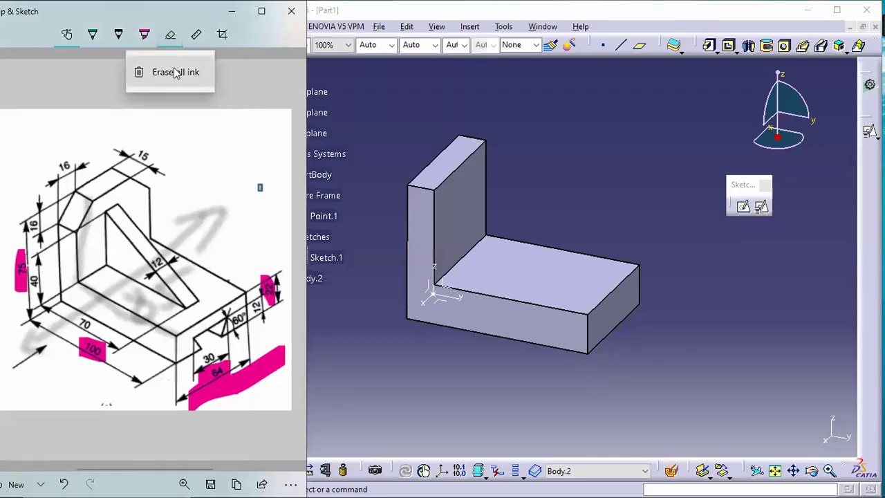
left_click(178, 73)
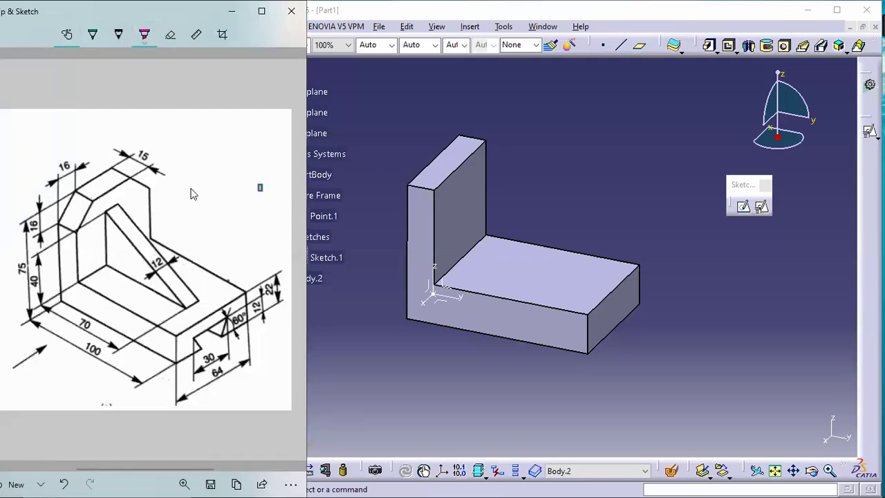
Step: Highlight the rib's 12 thickness dimension in pink on the reference drawing
left_click_drag(161, 263, 154, 272)
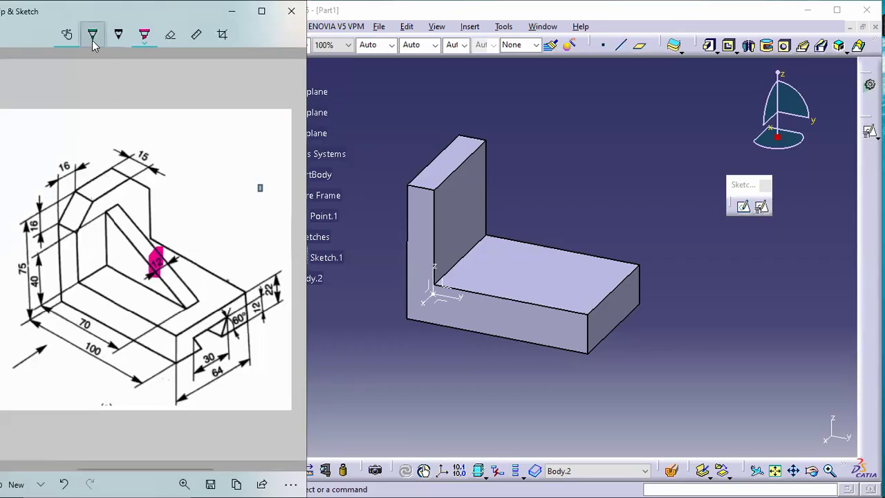
Step: Switch to CATIA and define the Sketches geometrical set as the in-work object
left_click(559, 235)
middle_click_drag(558, 235, 397, 278)
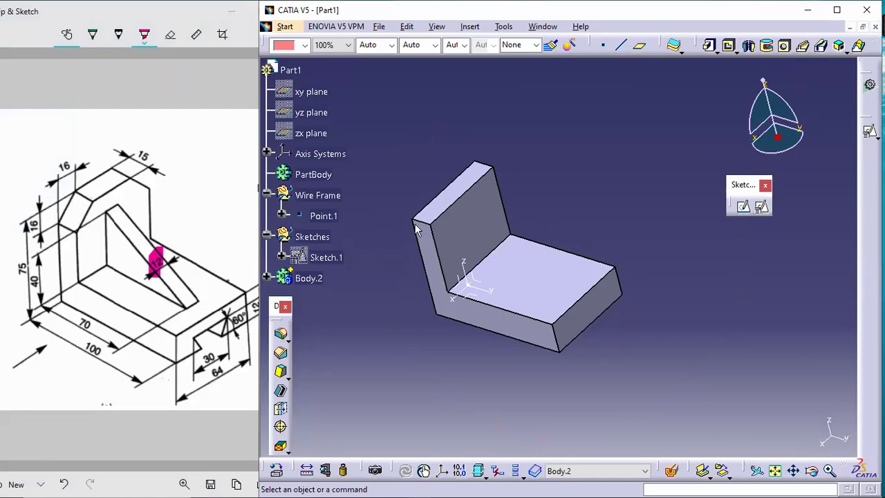
left_click(466, 280)
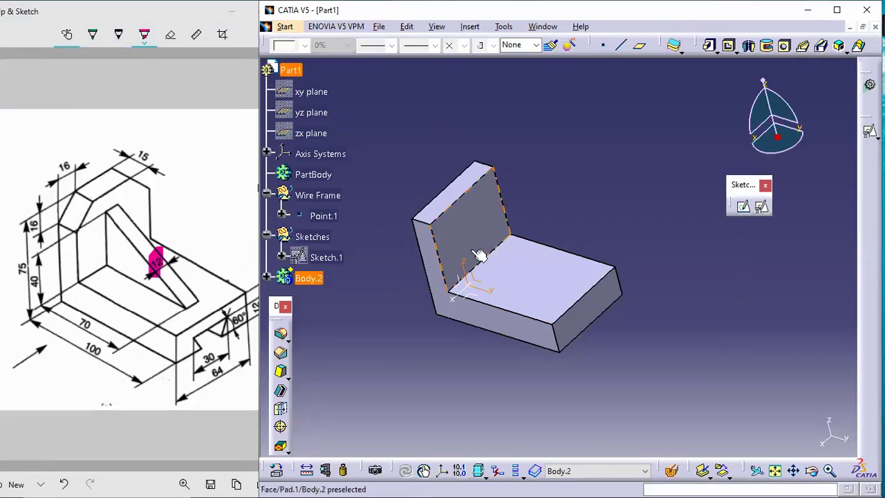
left_click(369, 322)
left_click(311, 238)
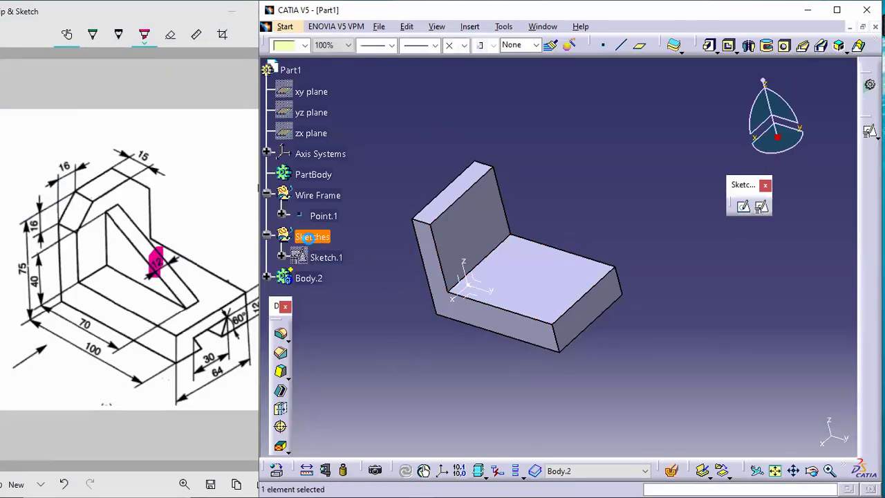
right_click(310, 237)
left_click(361, 325)
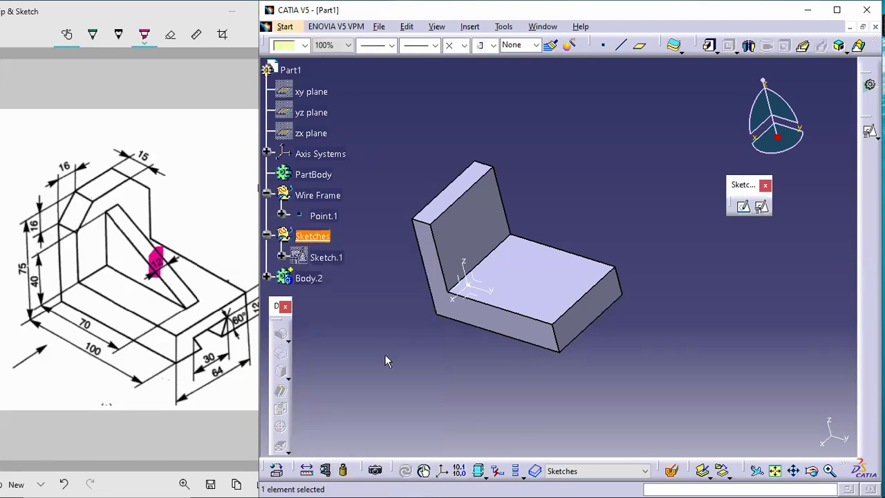
Step: Create a positioned sketch on the absolute axis system's YZ plane, using Point.1 as the projection-point origin
left_click(761, 207)
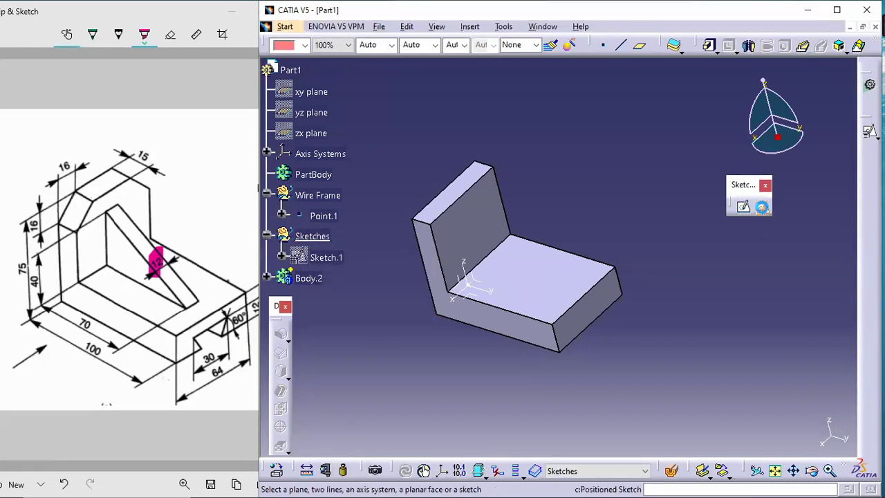
left_click(483, 284)
left_click(811, 244)
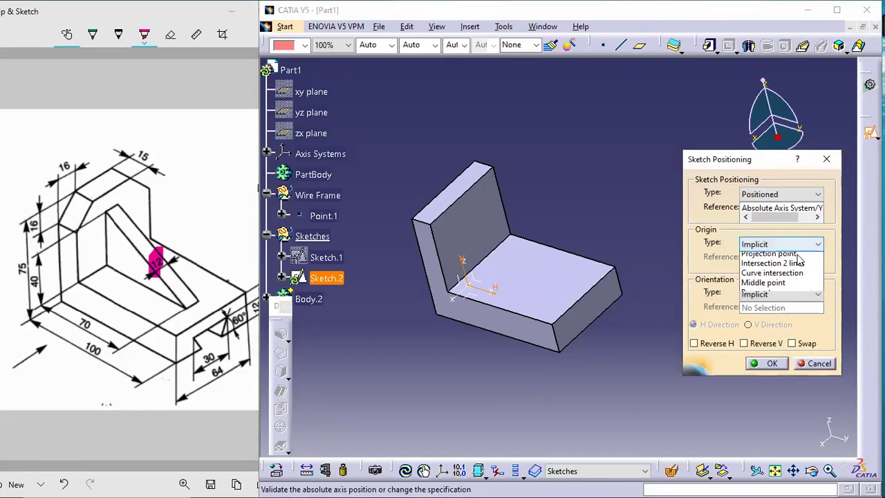
left_click(785, 275)
left_click(324, 216)
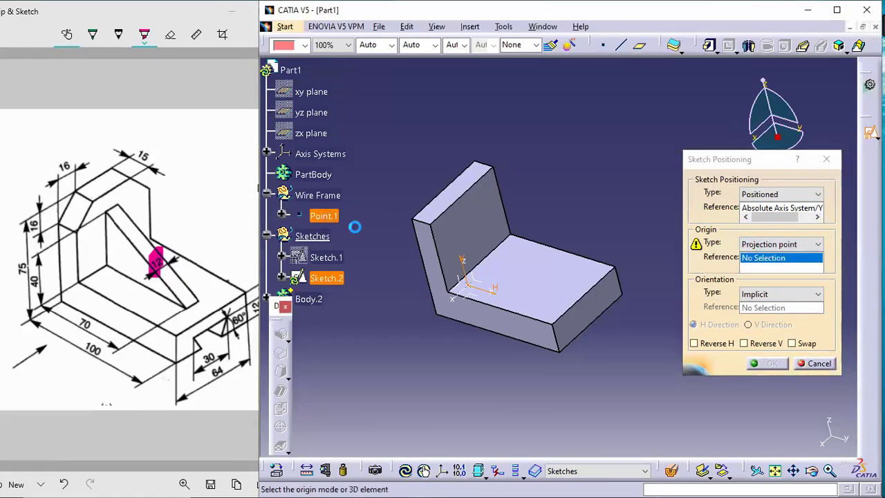
left_click(768, 363)
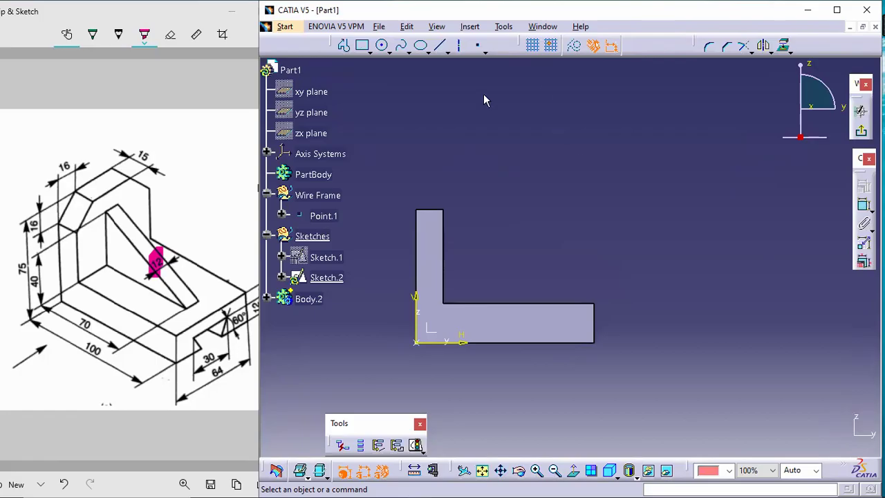
Step: Draw a line sloping down from near the upright towards the base for the rib profile, and start the Constraint command
left_click(440, 45)
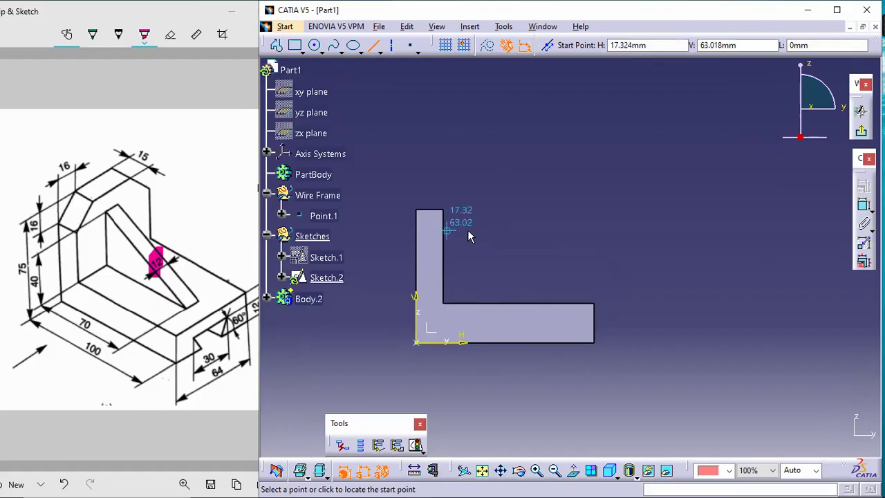
left_click(462, 230)
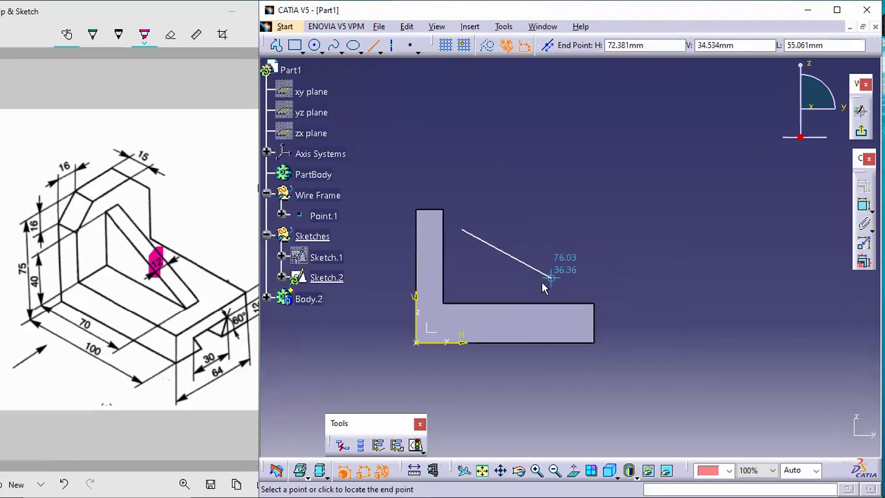
left_click(538, 288)
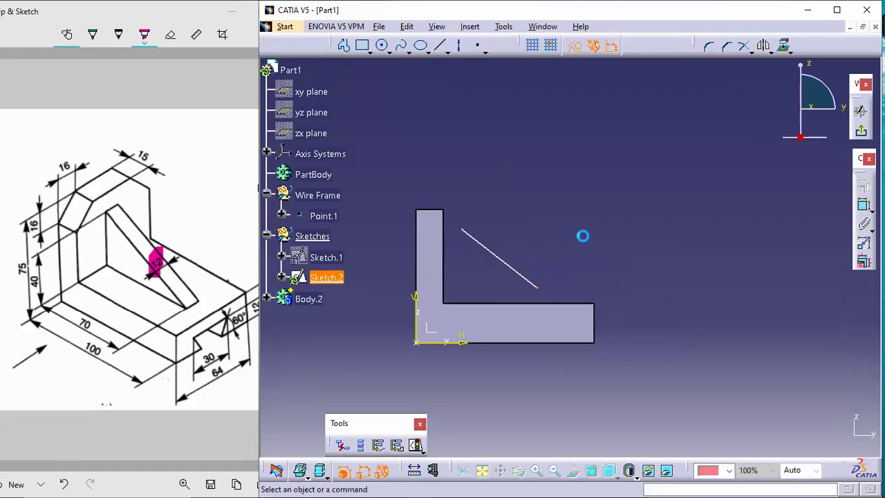
left_click(864, 206)
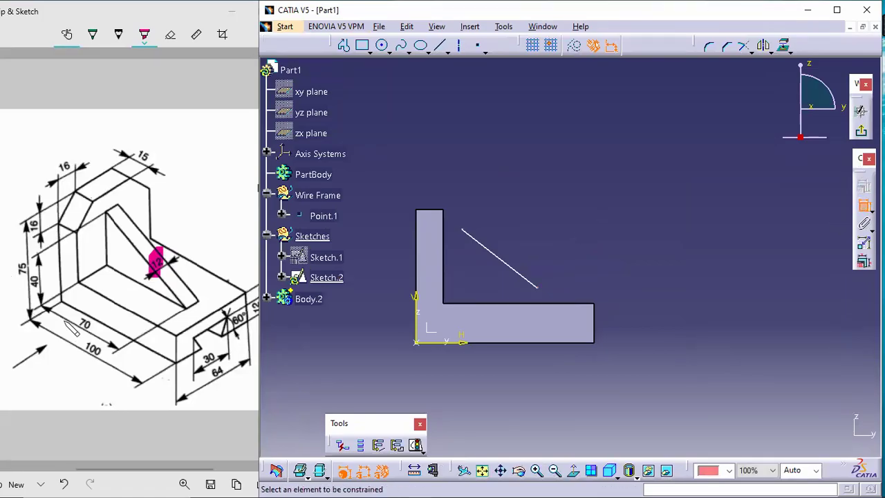
Step: In Snip & Sketch, highlight the 40 and 70 rib dimensions and the base's lower corner in pink
left_click(38, 290)
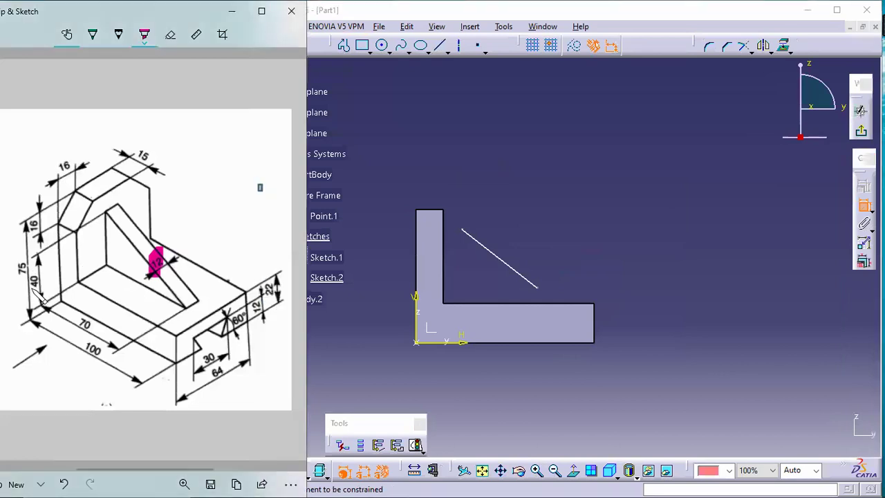
mouse_move(35, 287)
left_mouse_down()
mouse_move(35, 298)
mouse_move(35, 275)
left_mouse_up()
mouse_move(68, 312)
left_mouse_down()
mouse_move(63, 299)
mouse_move(63, 308)
left_mouse_up()
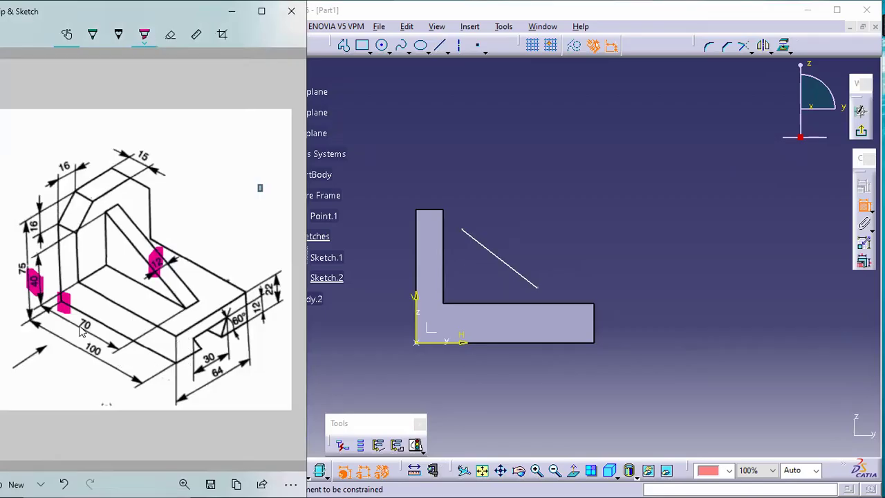
left_click_drag(97, 334, 86, 319)
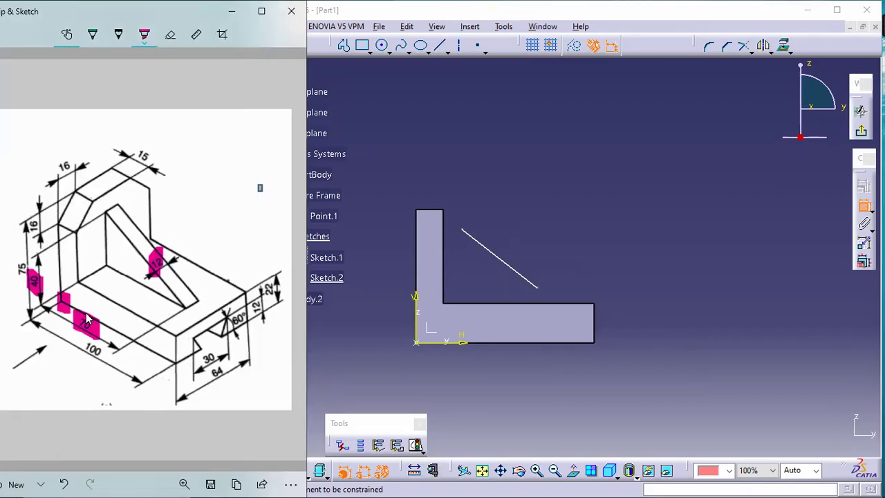
Step: In CATIA, constrain the sloped line's upper endpoint 40 mm above the base's bottom edge
left_click(468, 234)
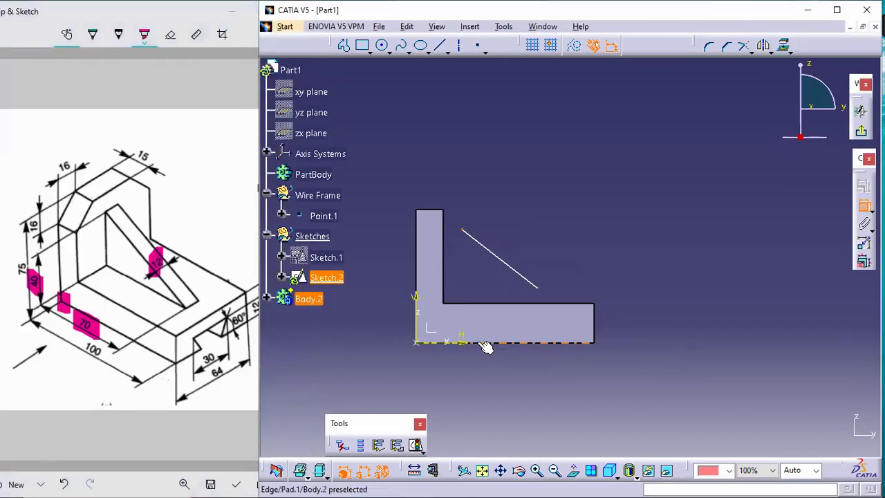
left_click(486, 346)
left_click(463, 230)
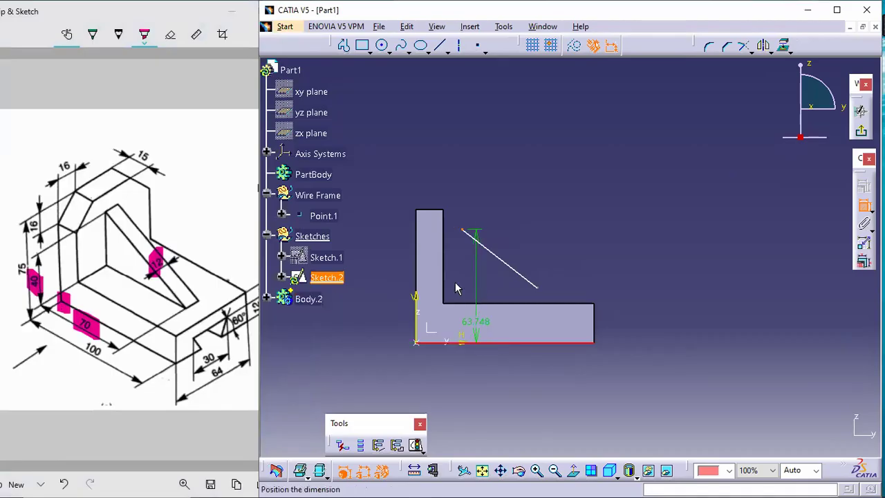
left_click(392, 283)
double_click(392, 280)
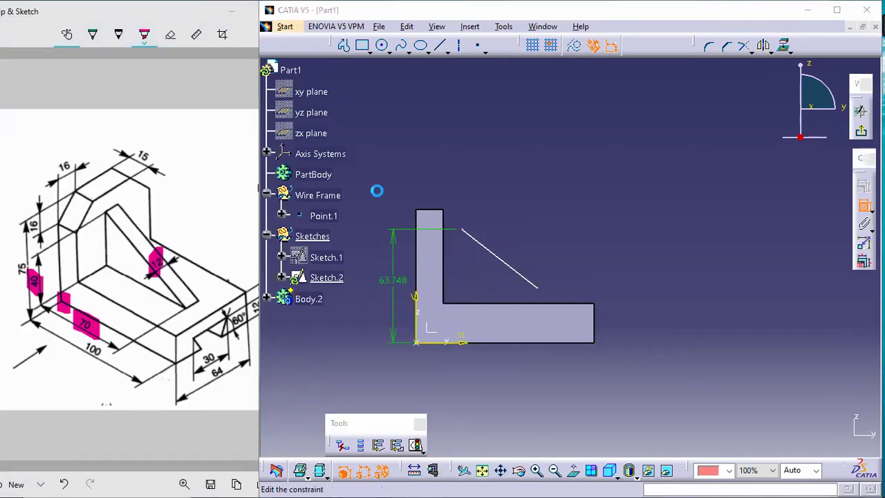
type("40")
key("Return")
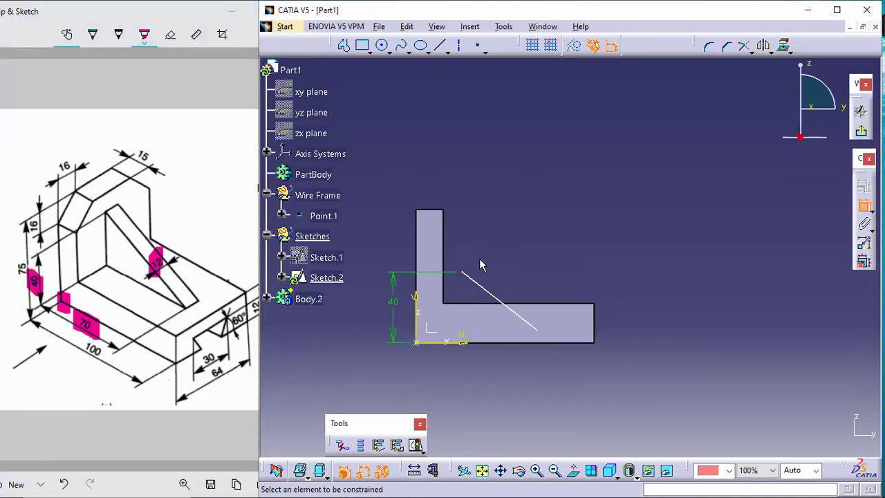
Step: Make the sloped line's upper endpoint coincident with the upright's inner edge
left_click(462, 273)
left_click(443, 255)
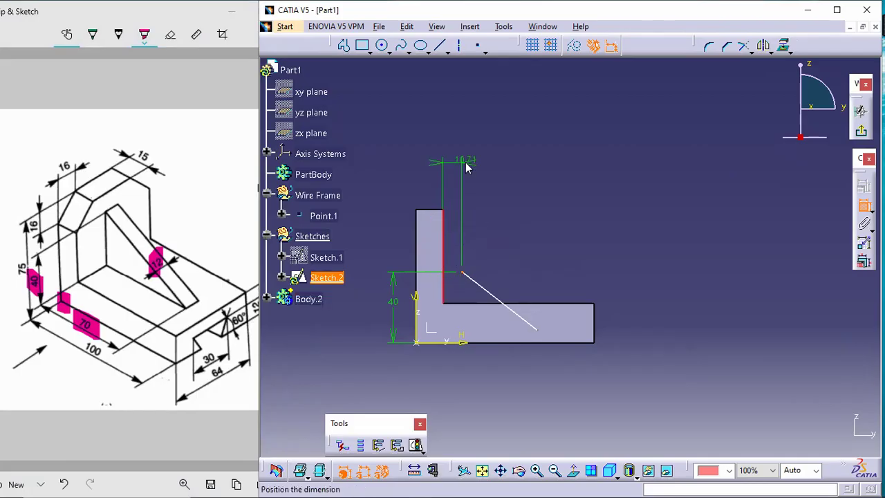
right_click(466, 167)
left_click(513, 222)
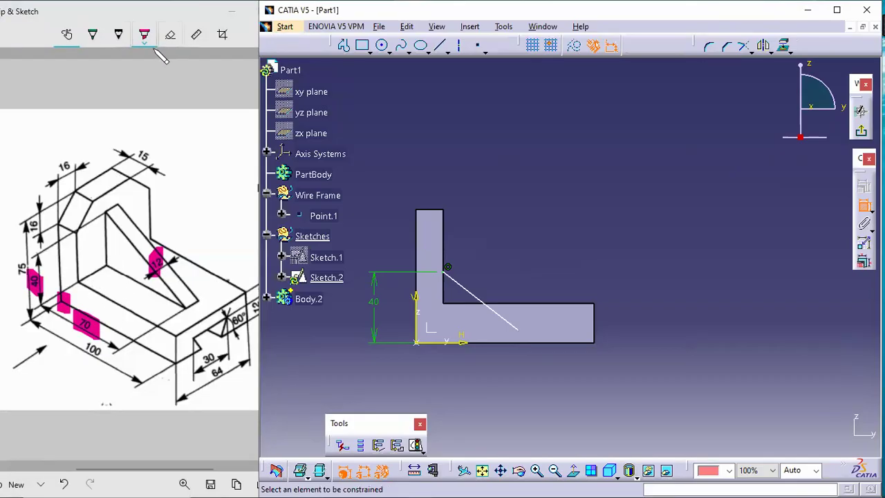
Step: In Snip & Sketch, trace the 40 dimension's lower reference line in green and erase all ink from the drawing
left_click(94, 36)
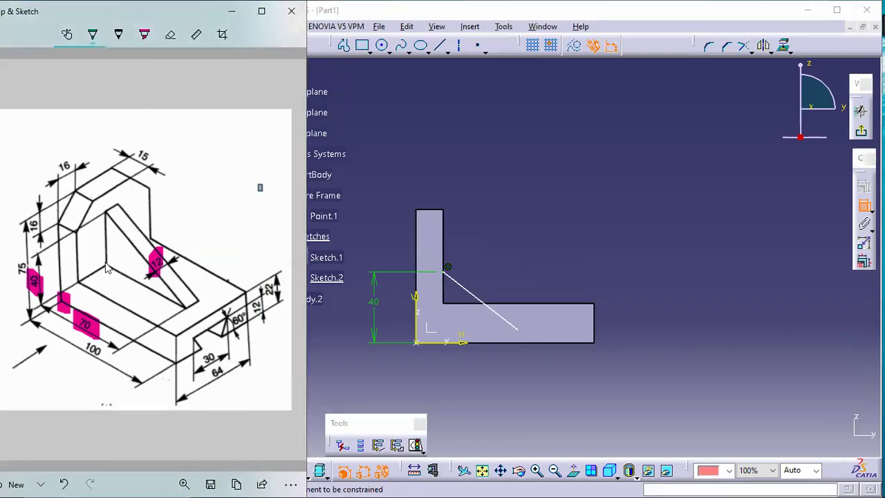
left_click_drag(103, 267, 36, 307)
left_click(171, 38)
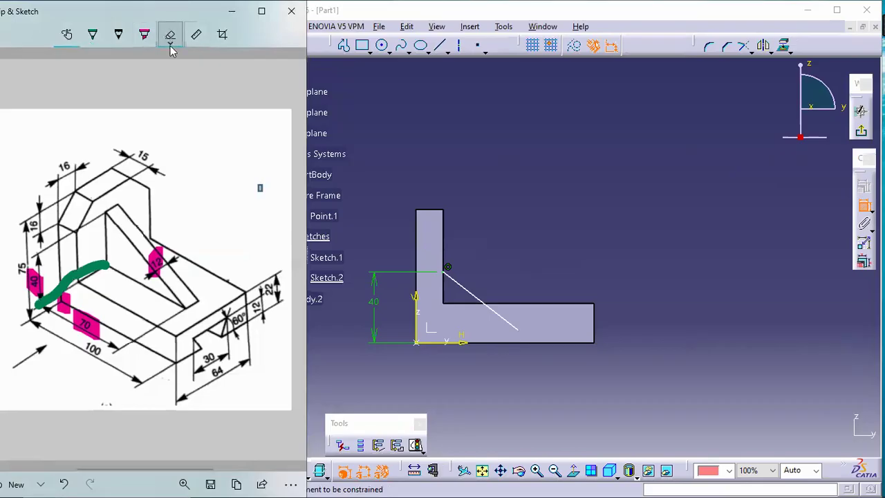
left_click(173, 40)
left_click(179, 74)
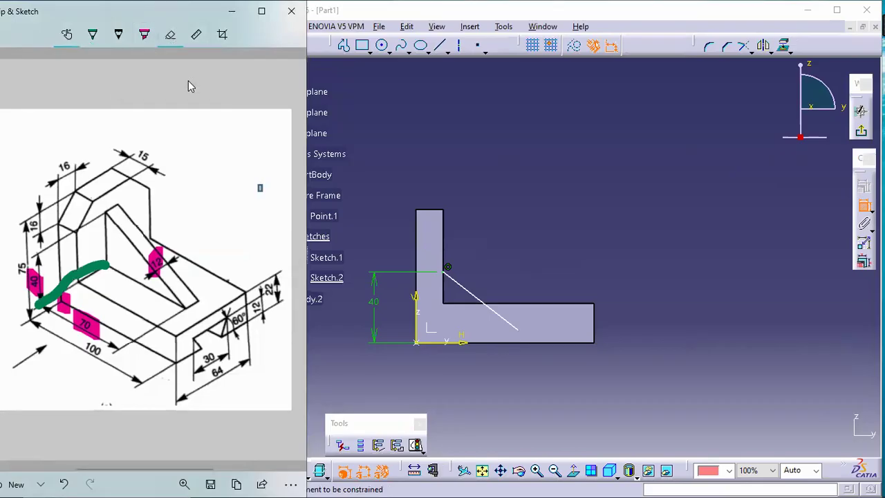
Step: Back in CATIA, delete the 40 mm constraint measured from the base's bottom edge
left_click(309, 311)
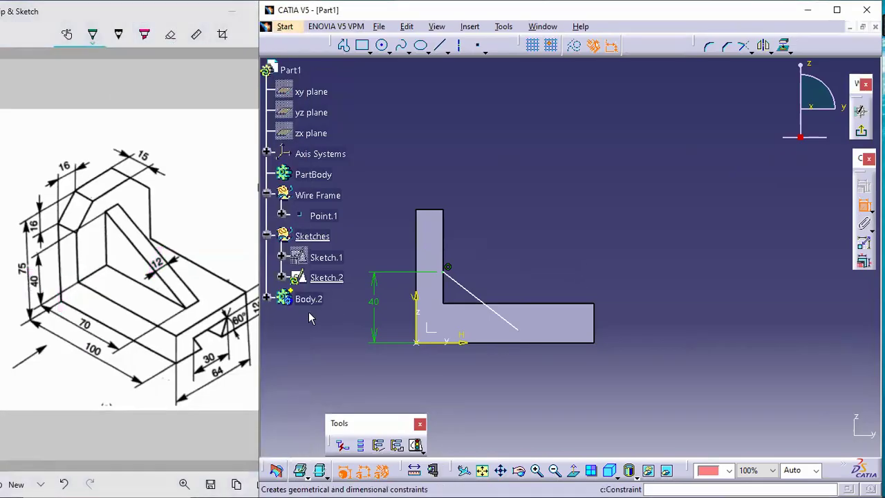
right_click(372, 308)
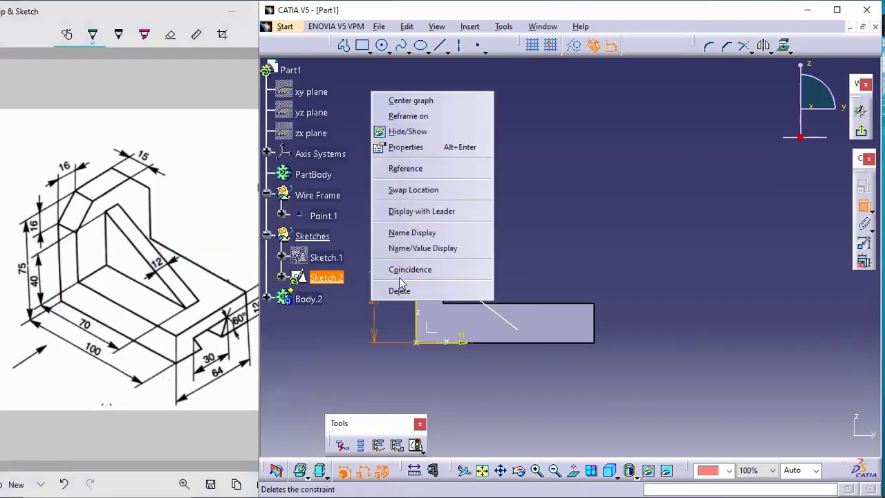
left_click(403, 290)
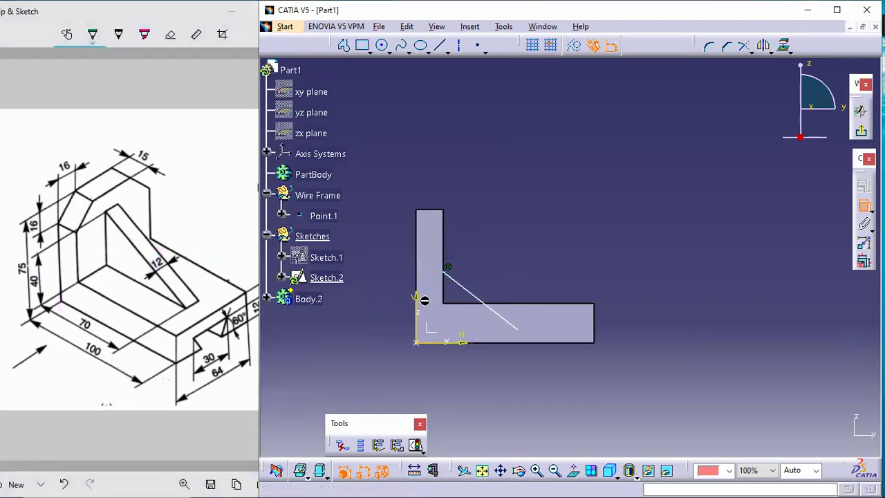
Step: Constrain the sloped line's upper endpoint 40 mm above the base's top edge
left_click(459, 304)
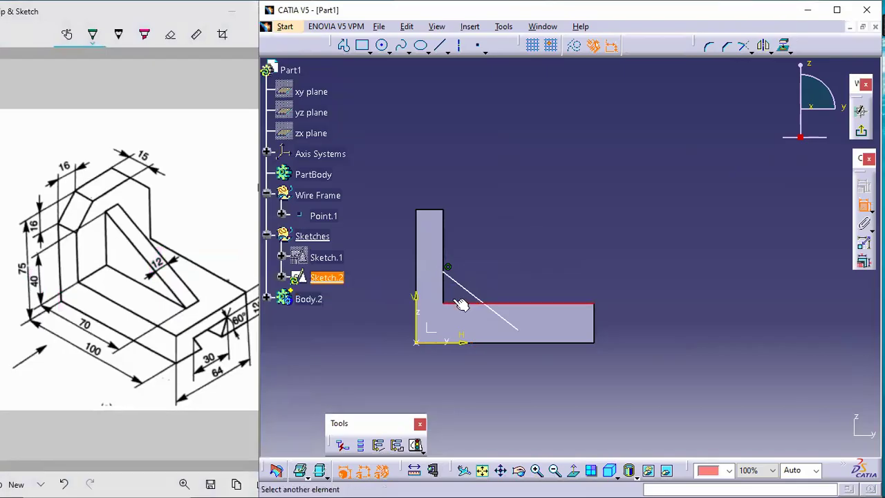
left_click(447, 271)
left_click(372, 290)
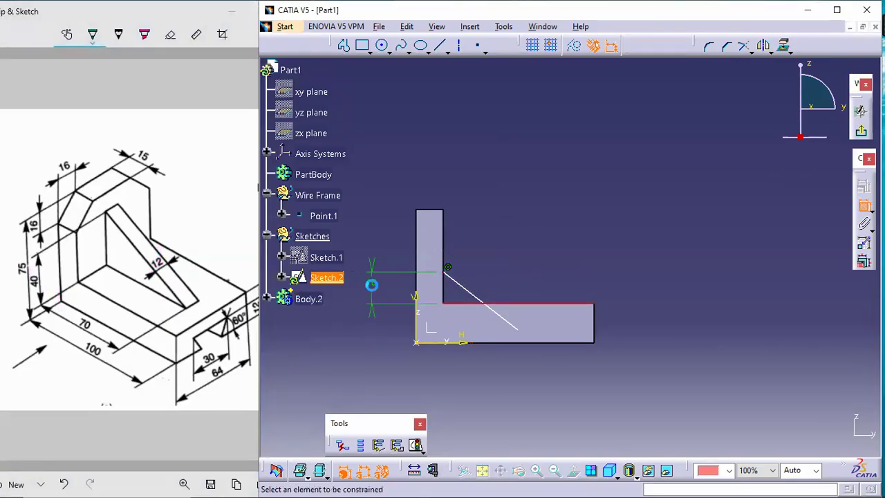
double_click(372, 284)
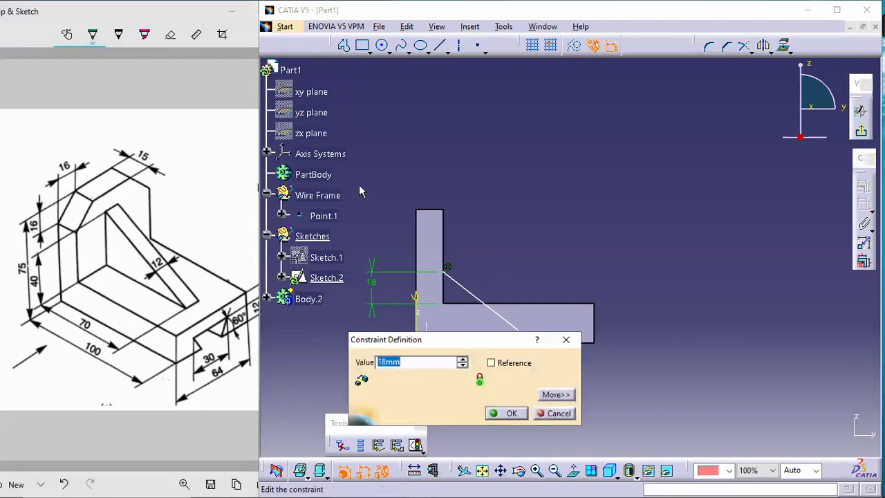
type("40")
key("Return")
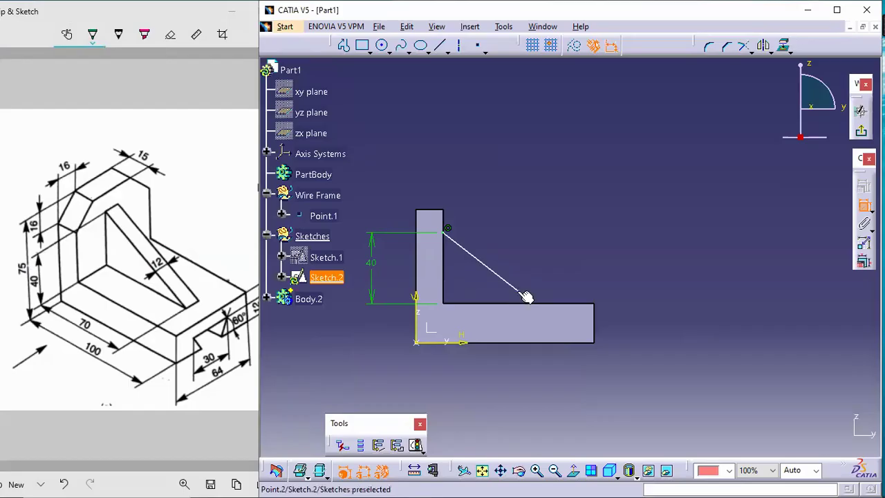
Step: Make the sloped line's lower endpoint coincident with the base's top edge
left_click(544, 310)
right_click(642, 280)
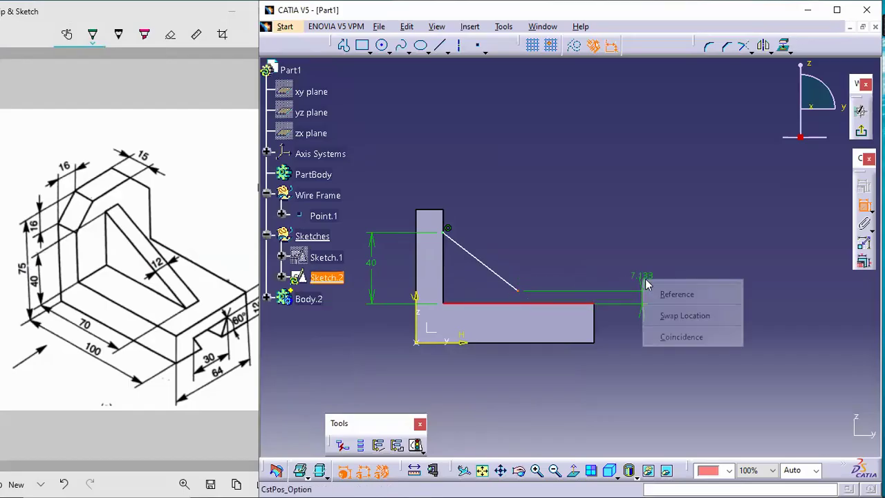
left_click(682, 338)
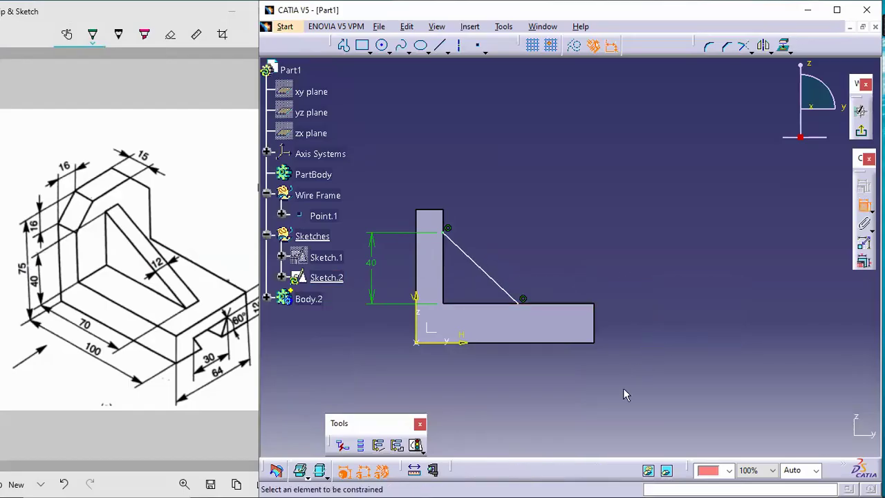
Step: Constrain the sloped line's lower endpoint 70 mm horizontally from the upright plate's outer vertical edge
left_click(523, 304)
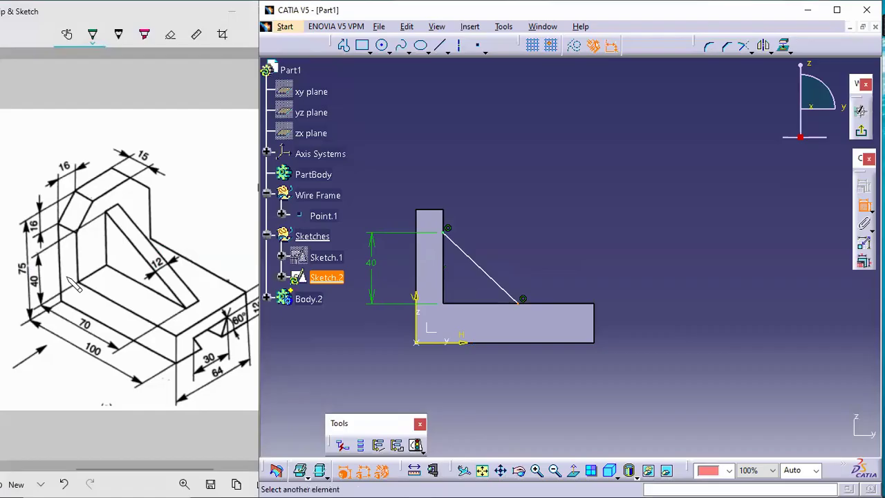
left_click(416, 280)
left_click(467, 369)
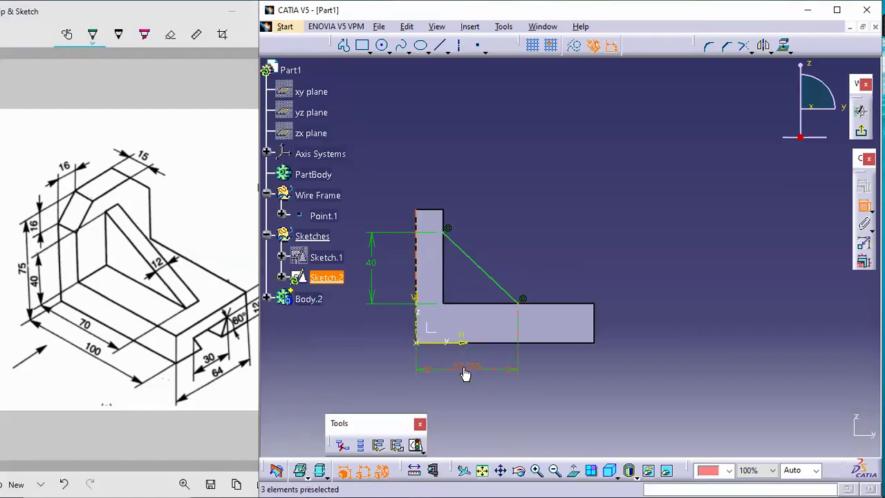
double_click(462, 367)
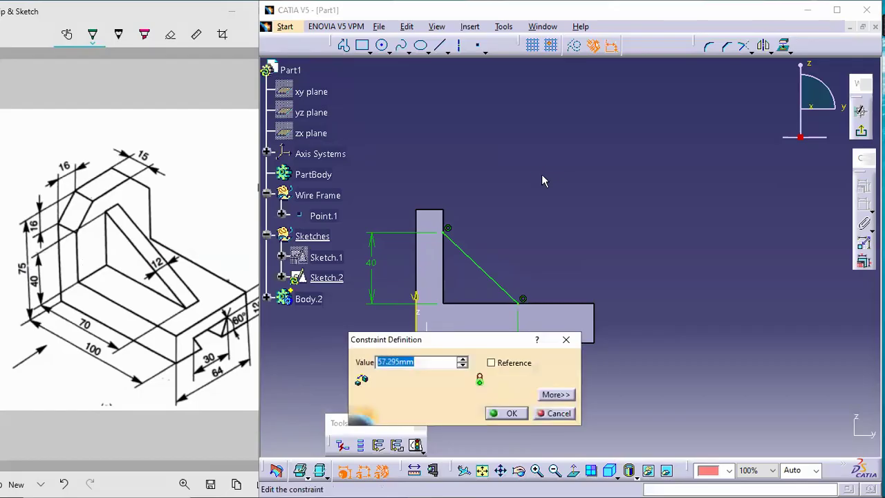
type("7")
key("Return")
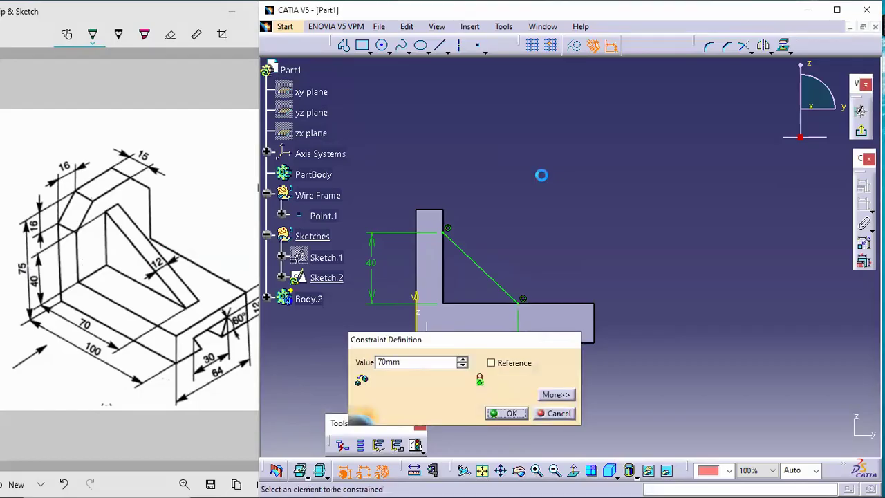
Step: Check the solving status of the rib sketch and exit the sketch
left_click(415, 445)
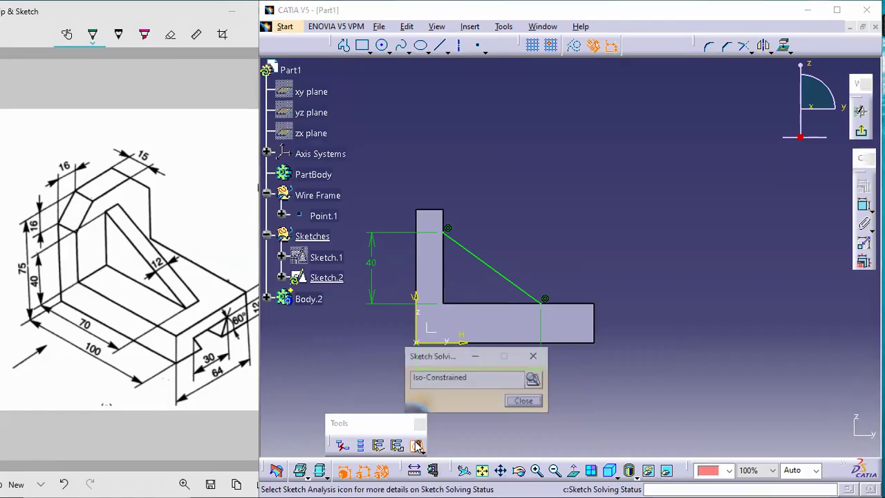
left_click(525, 402)
left_click(861, 131)
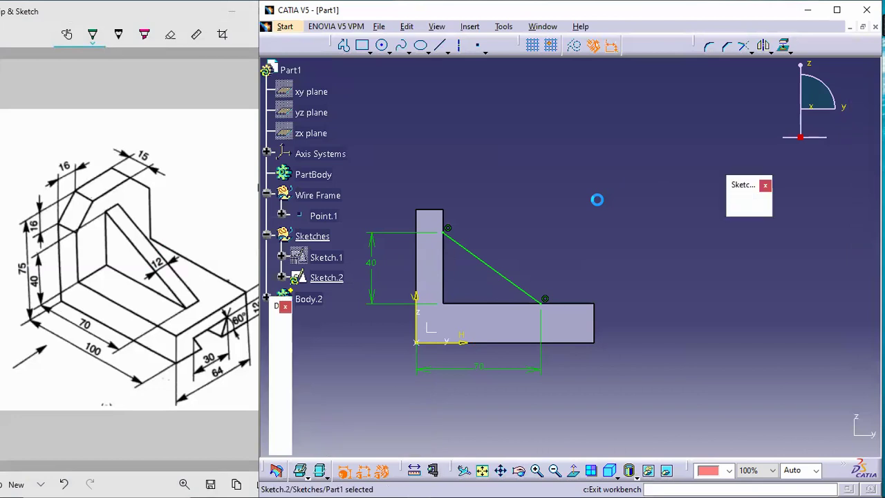
Step: Move the floating dress-up features toolbar clear of the tree and define Body.2 as the in-work object
left_click_drag(275, 310, 311, 352)
right_click(313, 299)
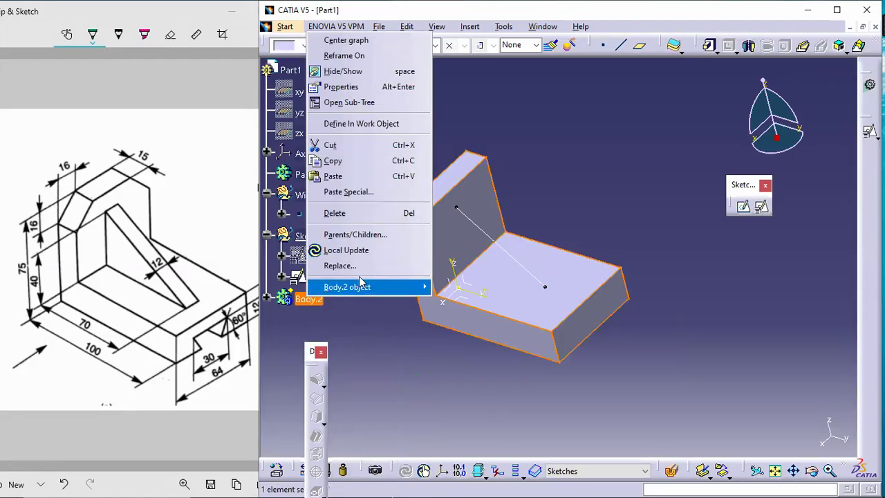
left_click(345, 126)
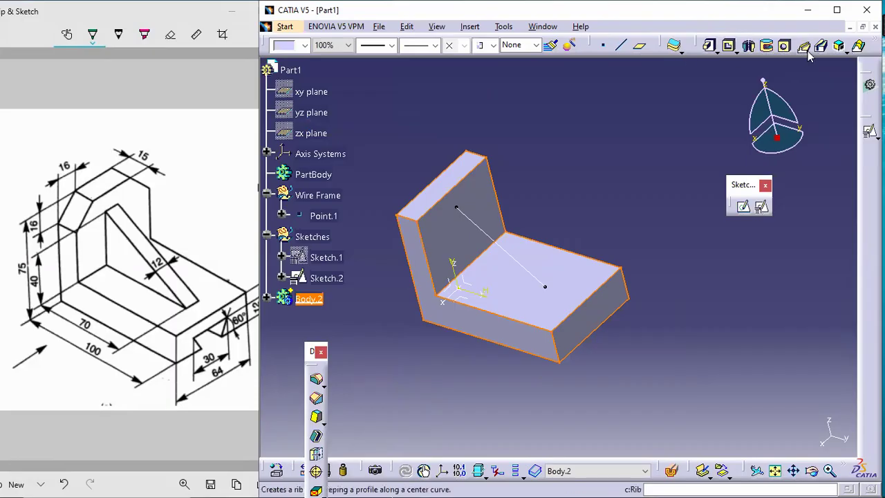
Step: Create a 12 mm thick From Side stiffener with Neutral Fiber from Sketch.2
left_click(848, 52)
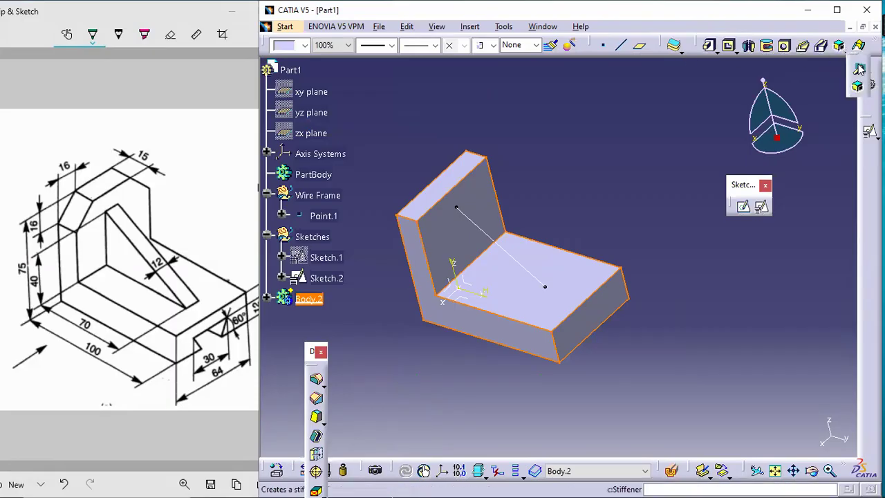
left_click(860, 71)
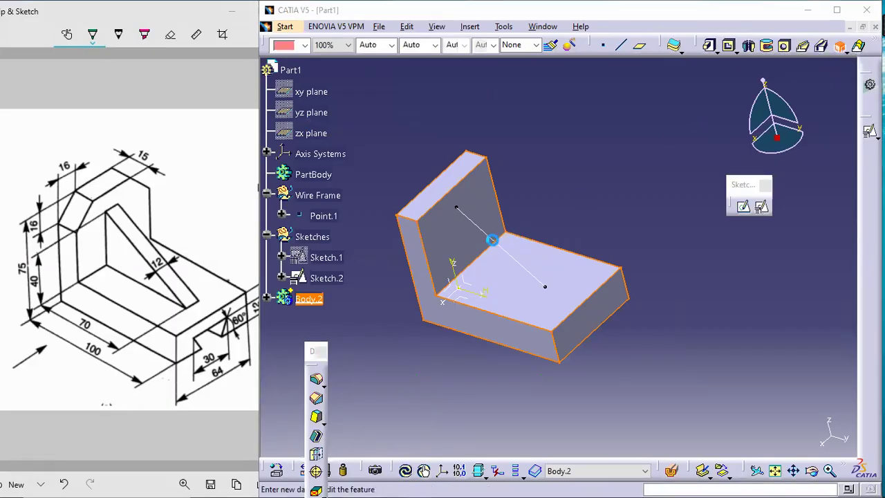
left_click(497, 240)
left_click(502, 246)
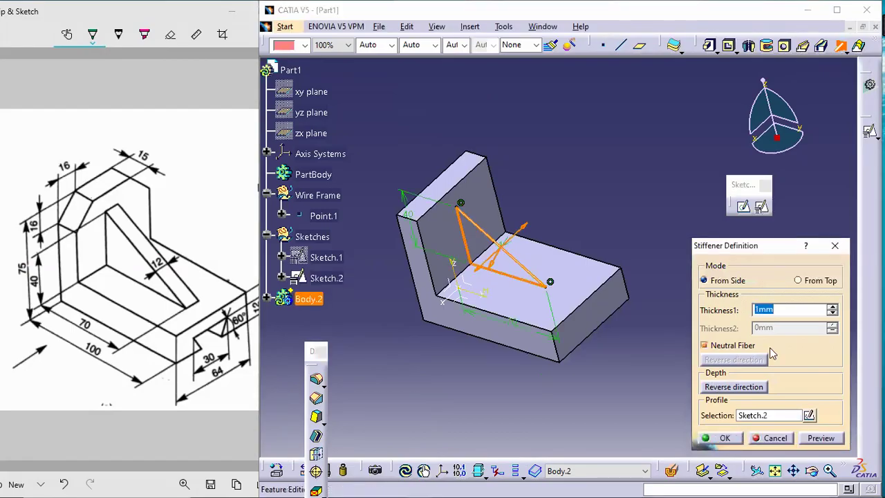
type("12")
left_click(822, 438)
middle_click_drag(540, 390, 581, 384)
left_click(723, 438)
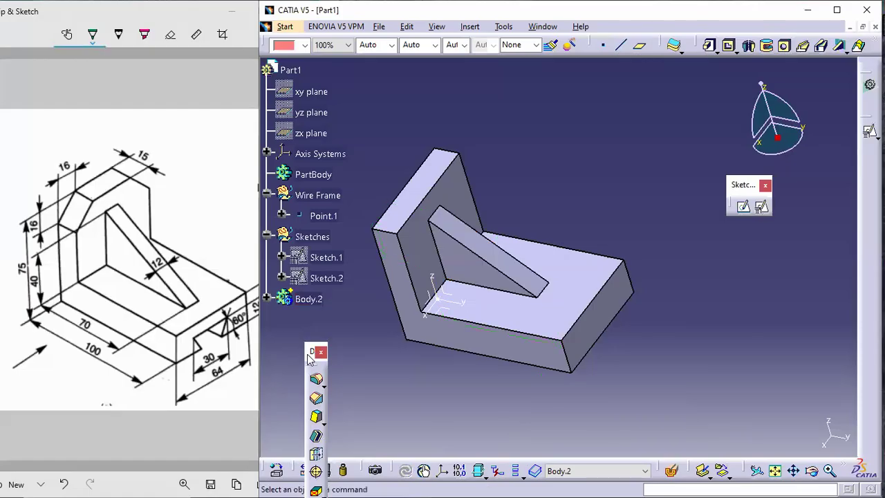
Step: Dock the floating dress-up features toolbar at the edge of the workspace
left_click_drag(315, 356, 873, 248)
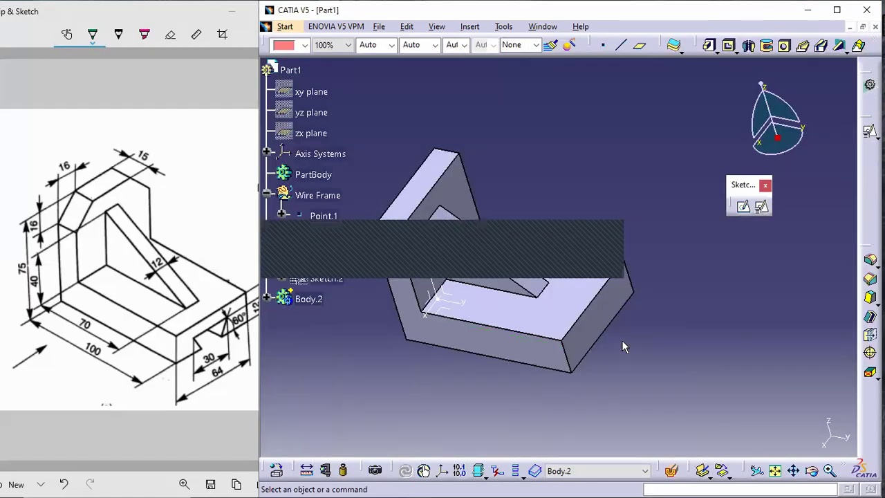
middle_click_drag(430, 364, 491, 406)
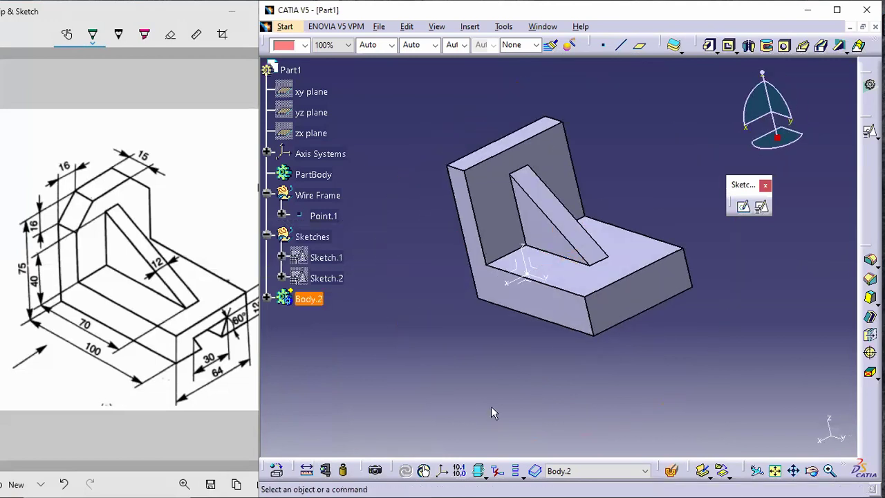
Step: Measure the stiffener's thickness with Measure Item, without keeping the measure
left_click(323, 469)
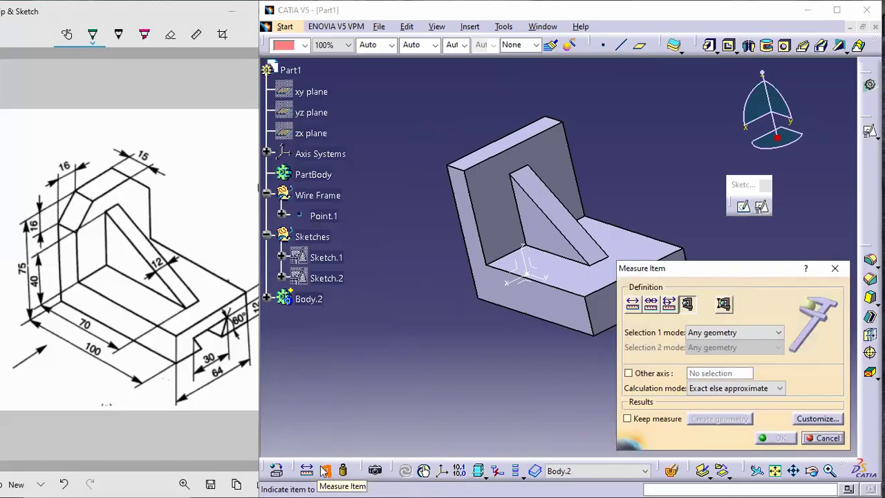
left_click(726, 305)
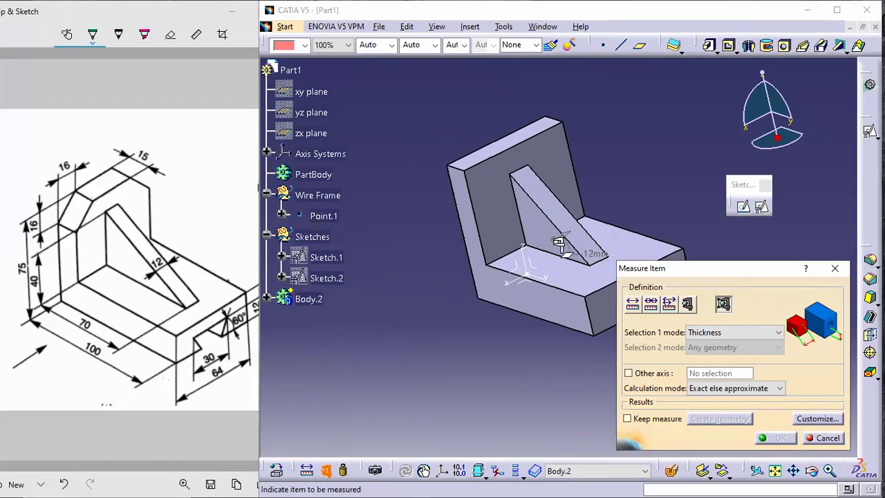
left_click(827, 438)
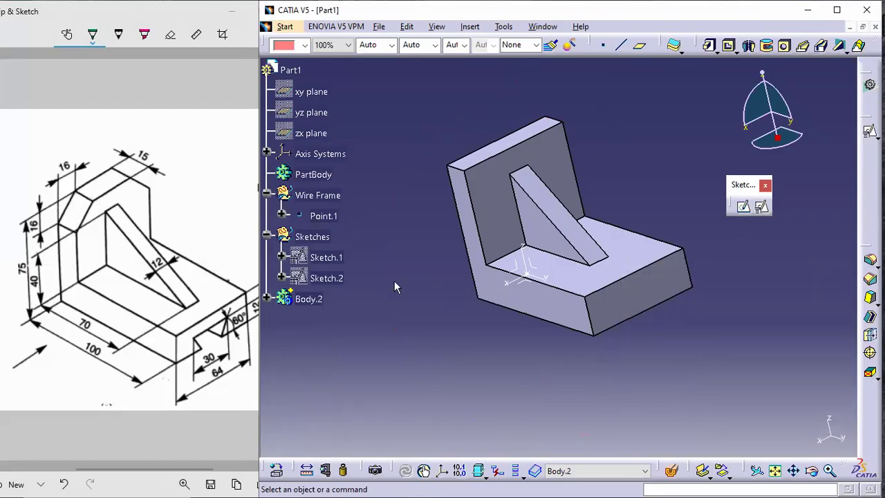
Step: Define the Sketches geometrical set as the in-work object
left_click(309, 236)
right_click(308, 235)
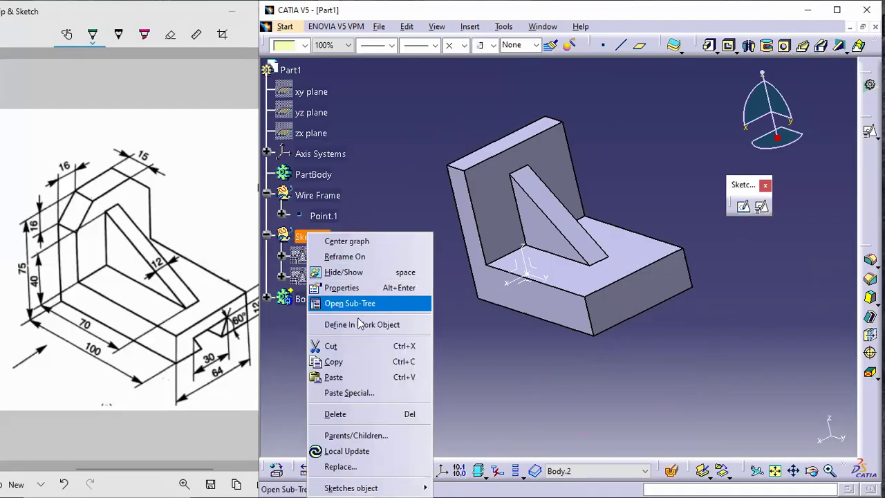
left_click(358, 325)
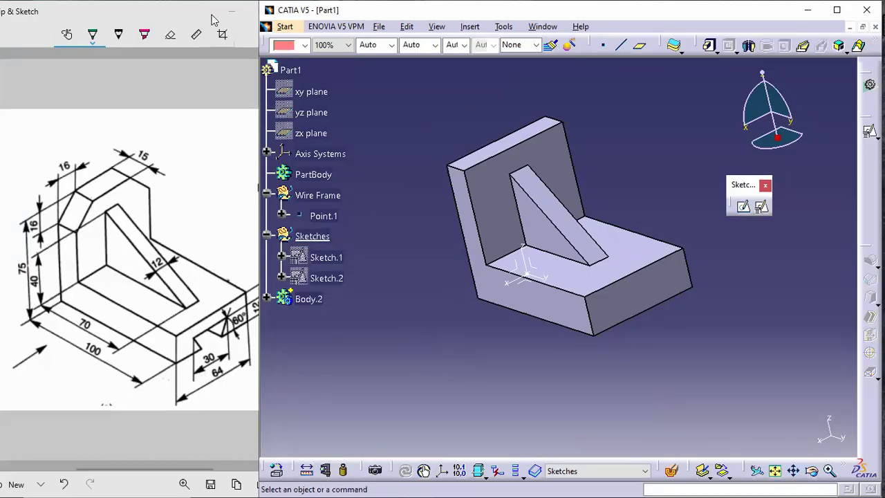
Step: In Snip & Sketch, highlight the dovetail slot and the upright's corner chamfer in pink, and erase all ink
left_click(150, 40)
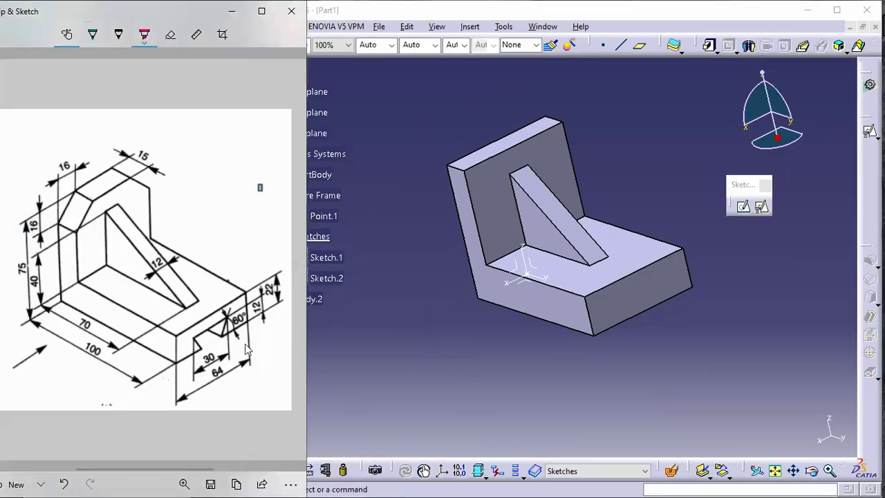
mouse_move(235, 330)
left_mouse_down()
mouse_move(183, 339)
mouse_move(250, 339)
left_mouse_up()
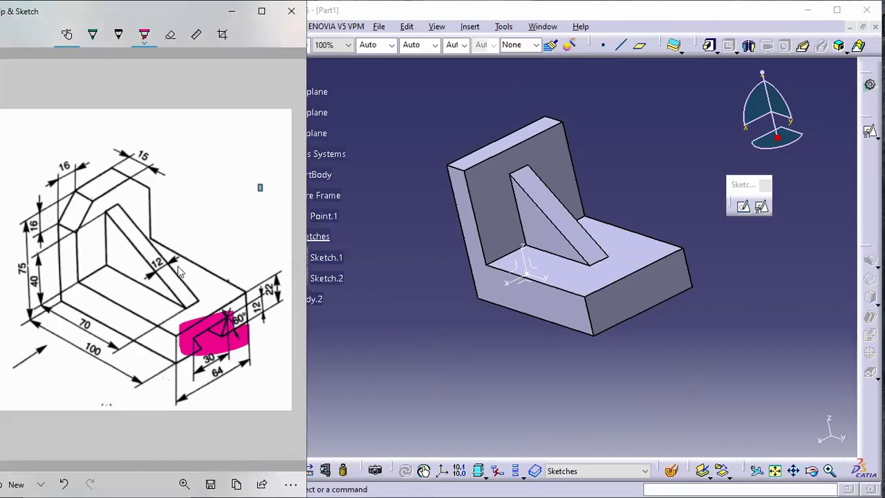
mouse_move(92, 209)
left_mouse_down()
mouse_move(58, 244)
mouse_move(72, 178)
left_mouse_up()
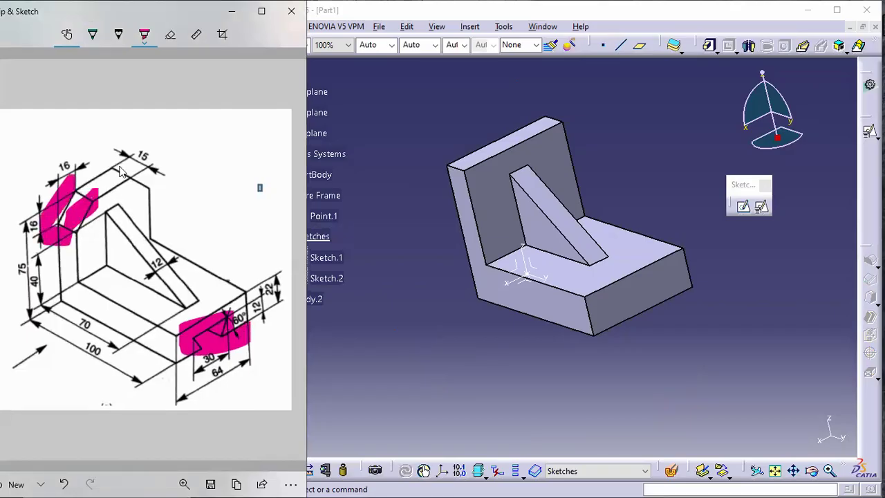
left_click(173, 43)
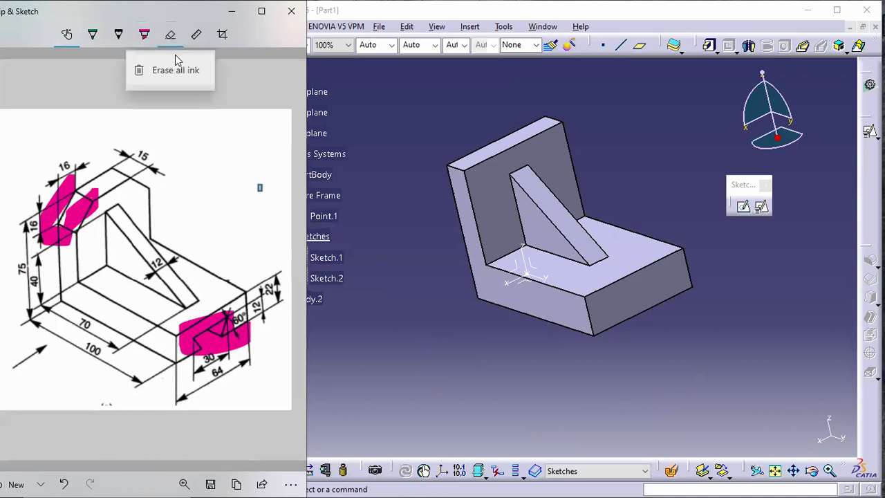
left_click(173, 75)
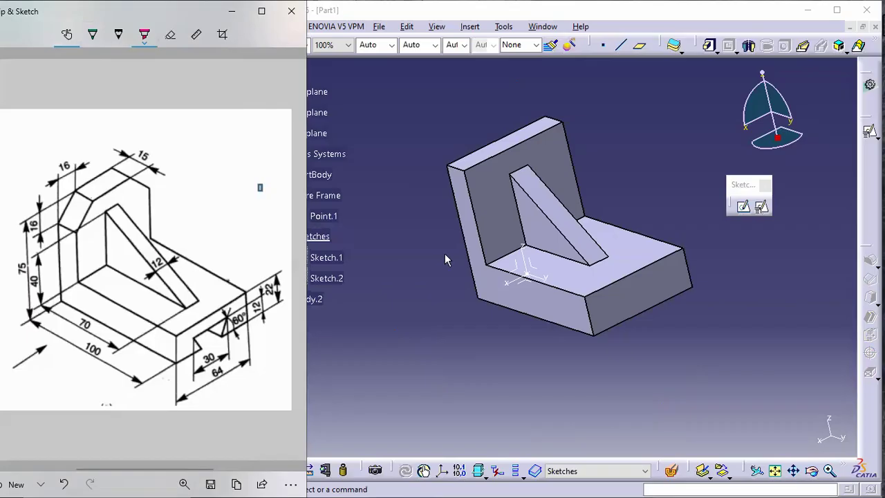
Step: Back in CATIA, create a positioned sketch on the axis system's ZX plane, with origin projected from Point.1, axes swapped and H reversed
left_click(484, 351)
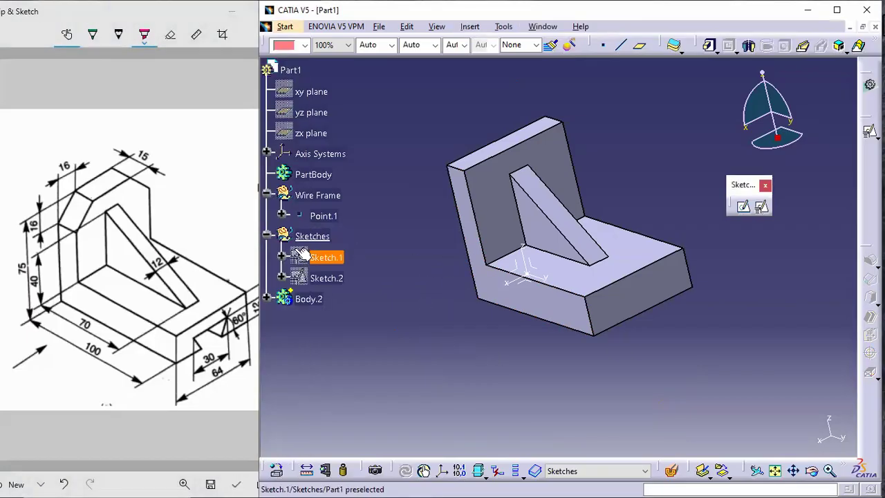
left_click(762, 207)
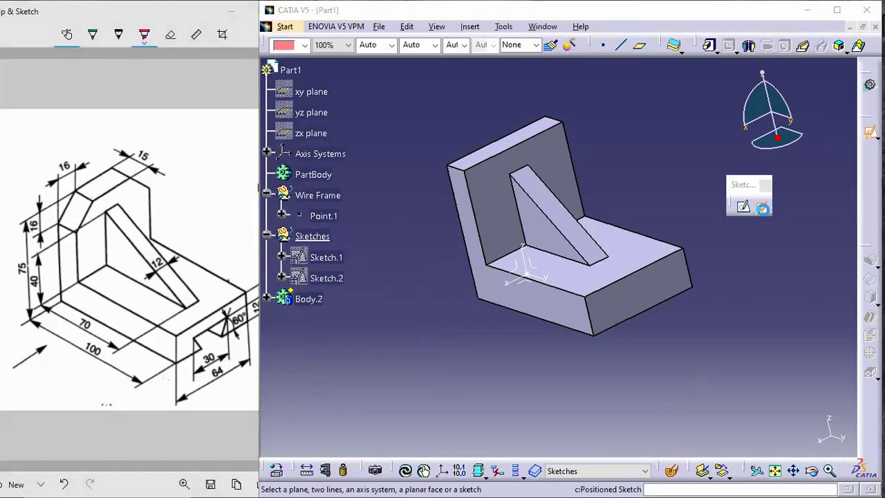
left_click(522, 268)
left_click(781, 244)
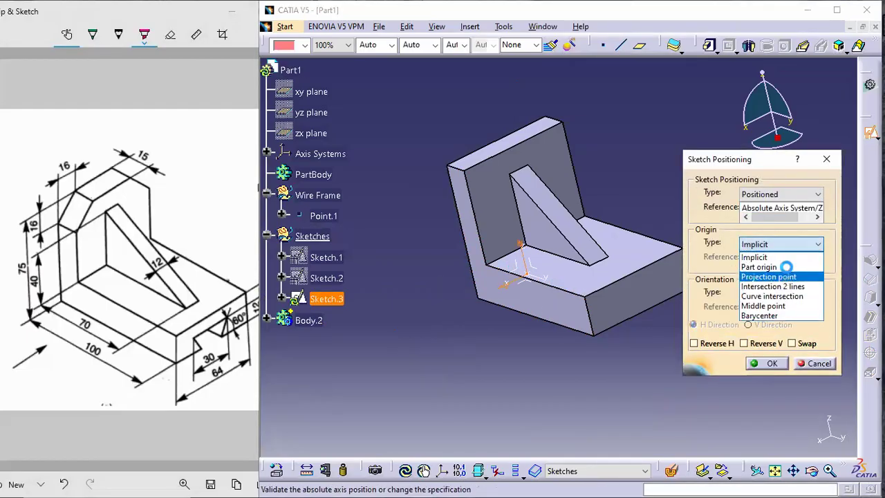
left_click(786, 277)
left_click(335, 217)
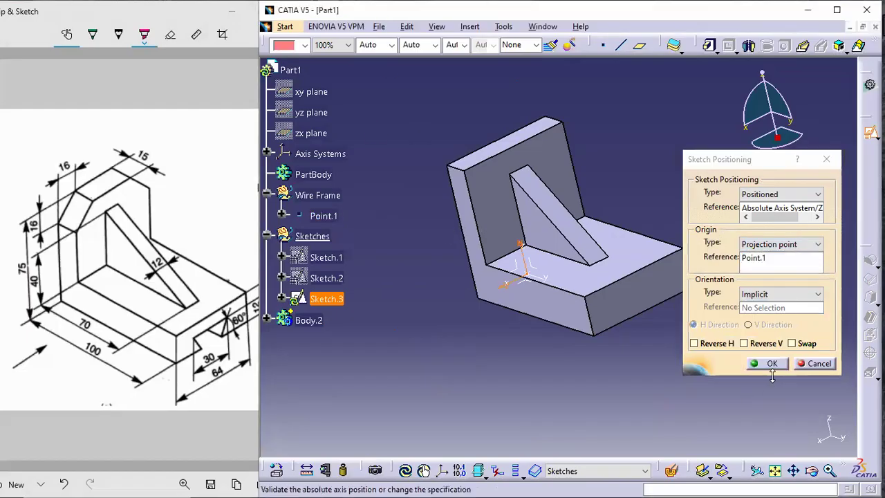
left_click(807, 345)
left_click(698, 344)
left_click(775, 363)
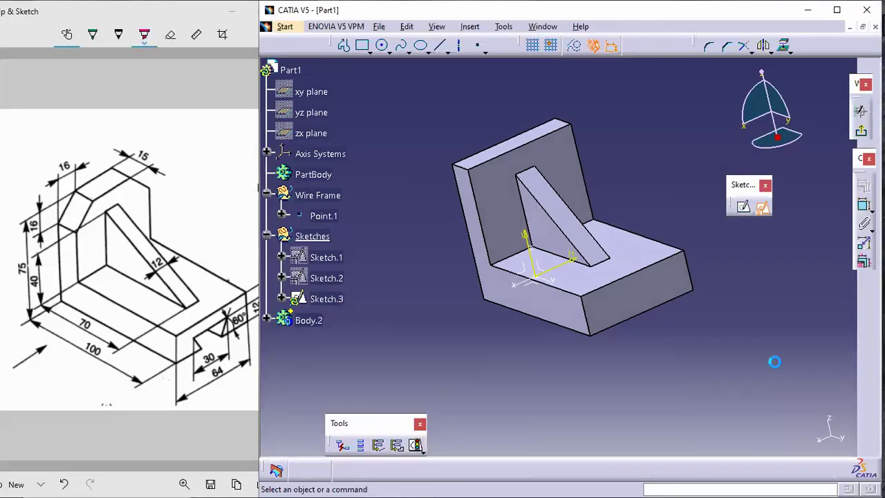
middle_click_drag(671, 240, 684, 206)
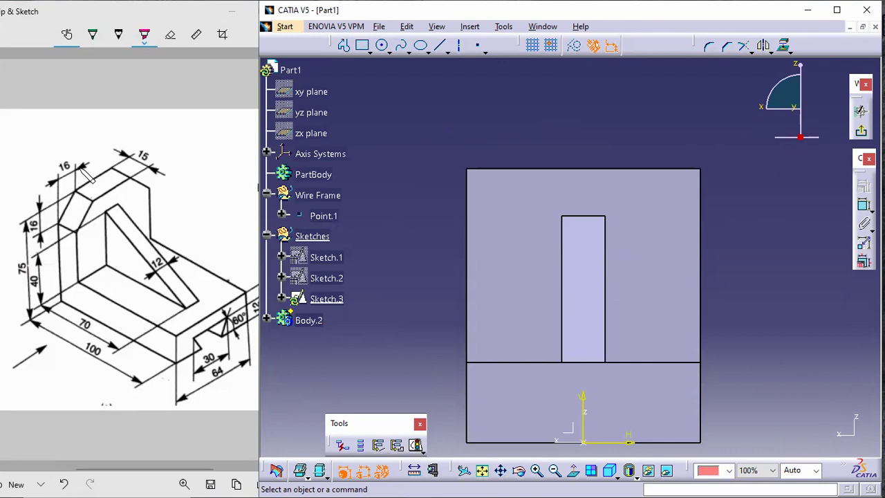
Step: Sketch a sloped line across the upright plate's upper-left corner, starting at about H -16 mm, V 79 mm
left_click(442, 48)
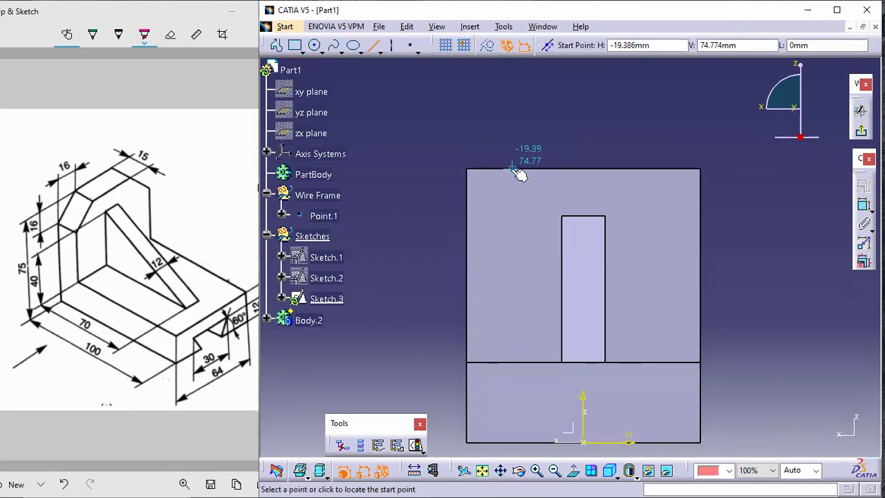
left_click(525, 155)
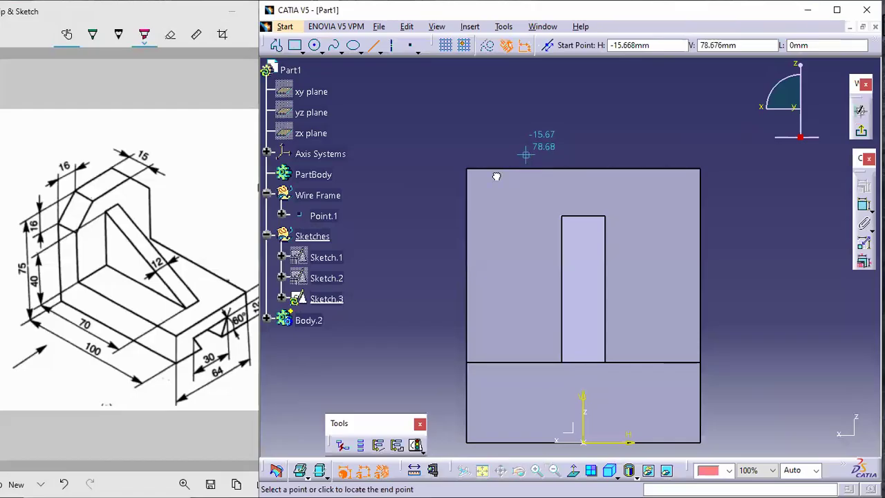
left_click(450, 244)
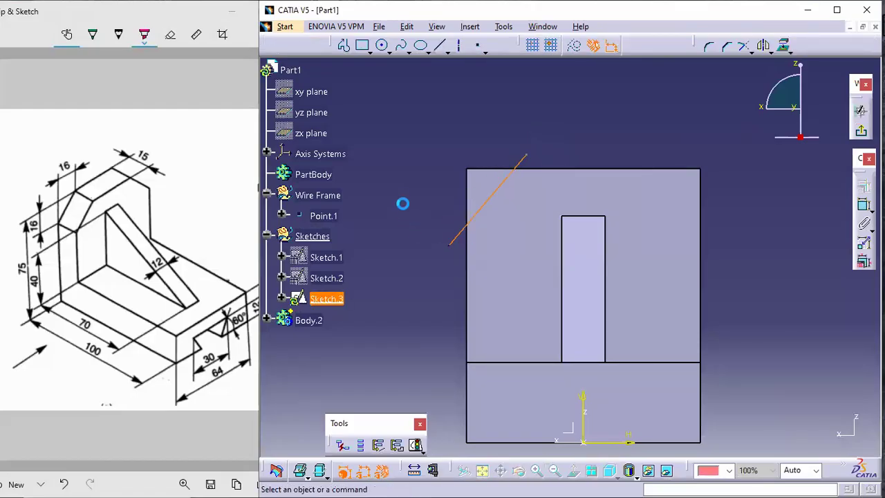
Step: Constrain the sloped line's upper end coincident with the upright's top edge and its lower end coincident with the left edge
left_click(865, 205)
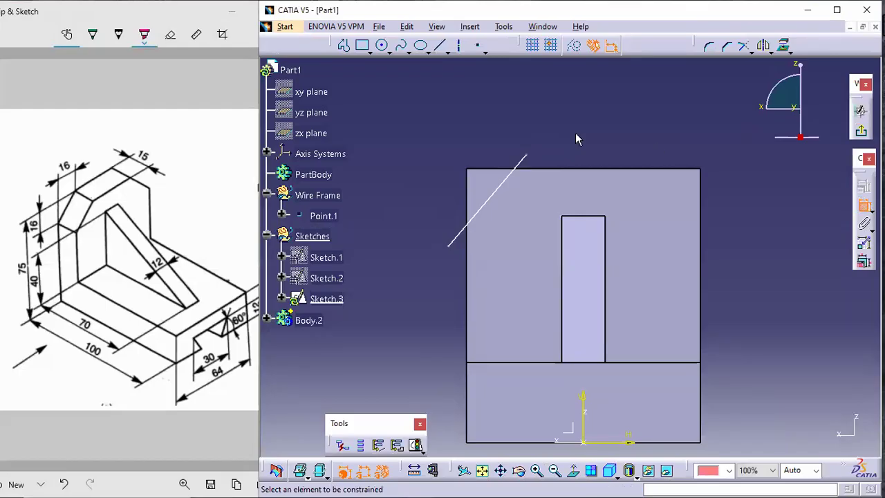
left_click(547, 166)
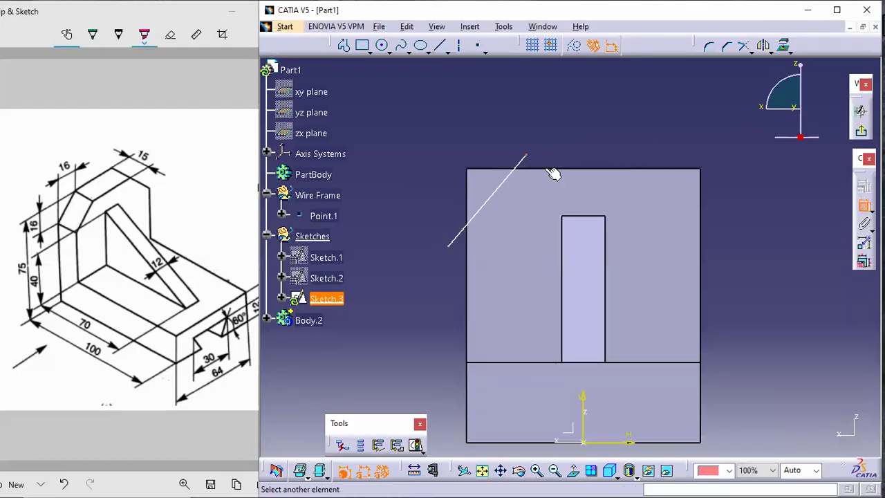
left_click(554, 170)
right_click(579, 126)
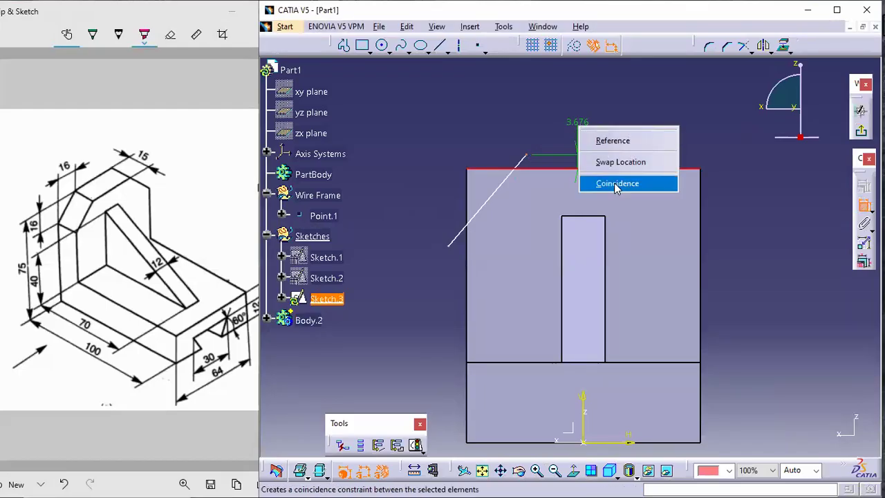
left_click(618, 183)
left_click(451, 258)
left_click(473, 268)
right_click(435, 197)
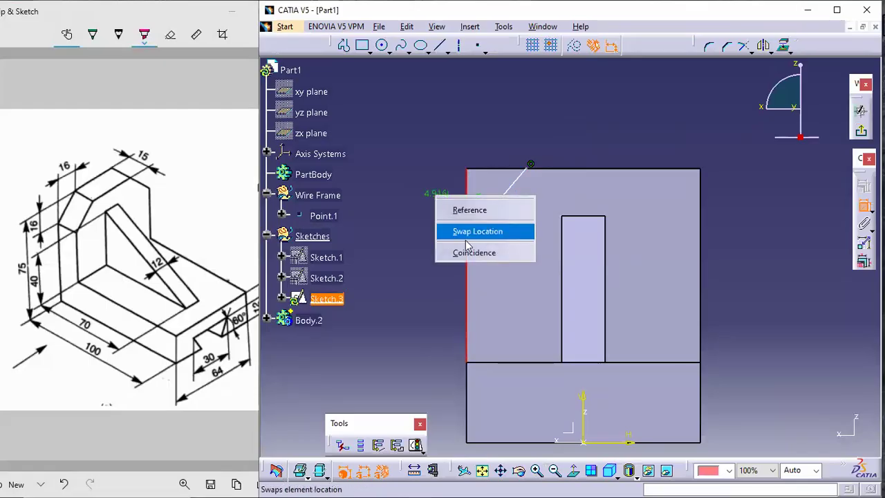
left_click(453, 251)
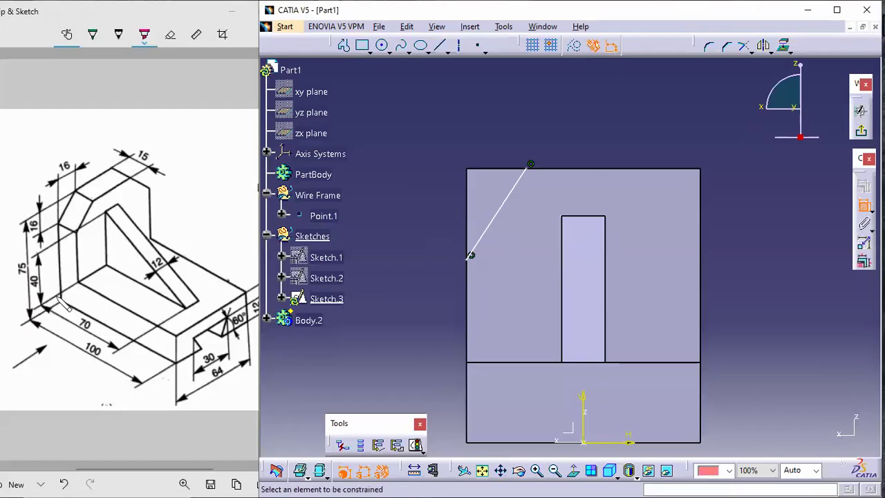
Step: In Snip & Sketch, mark in pink the 40 mm height's lower reference, the chamfer's lower corner and the 16 mm width dimension
left_click(64, 305)
mouse_move(66, 303)
left_mouse_down()
mouse_move(55, 290)
mouse_move(43, 301)
mouse_move(38, 292)
left_mouse_up()
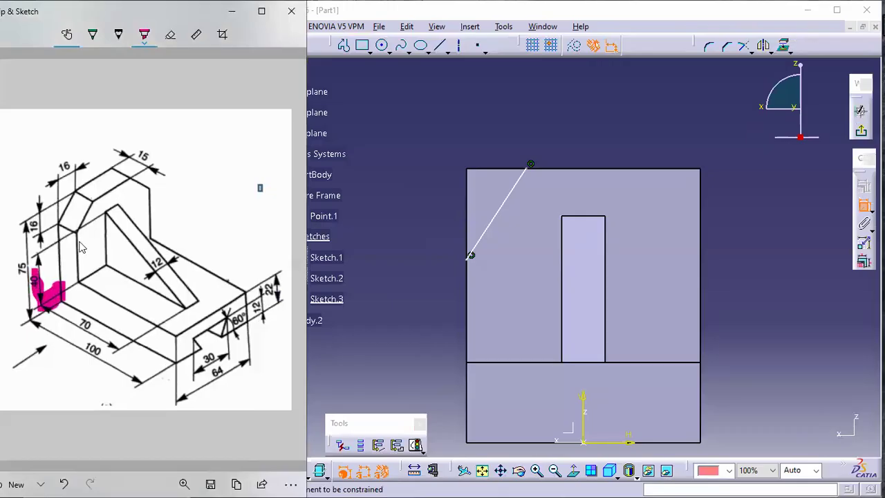
left_click_drag(80, 235, 81, 223)
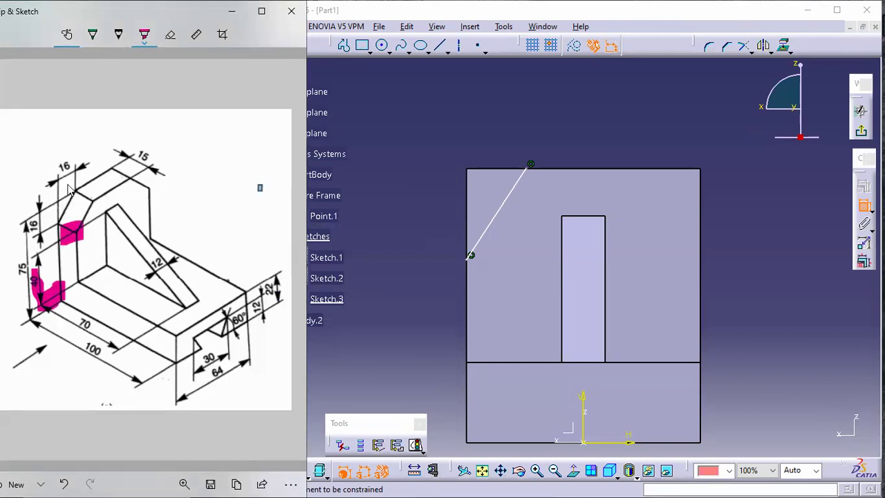
left_click_drag(80, 166, 56, 168)
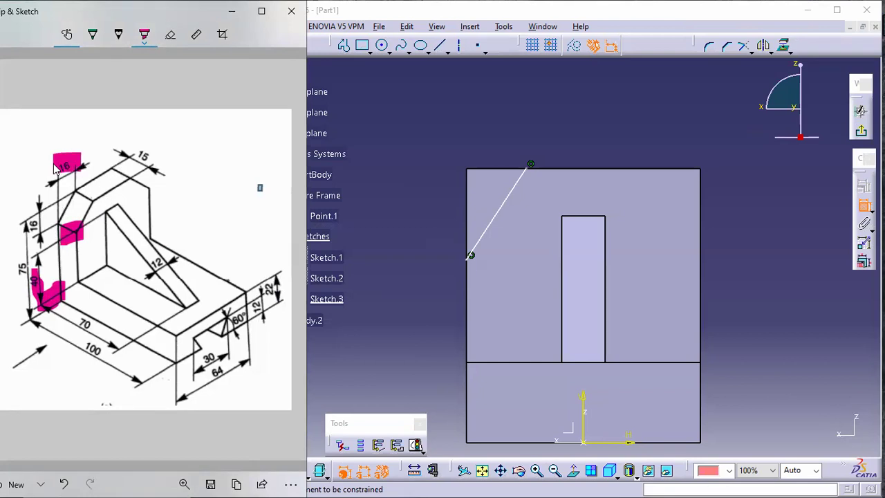
Step: Back in CATIA, dimension the sloped line's lower end from the base block's top edge and set the height to 40 mm
left_click(348, 155)
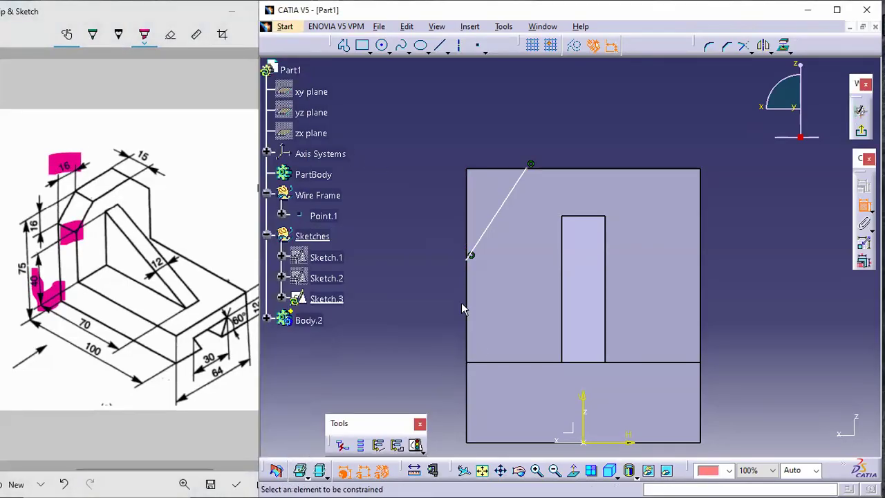
left_click(470, 256)
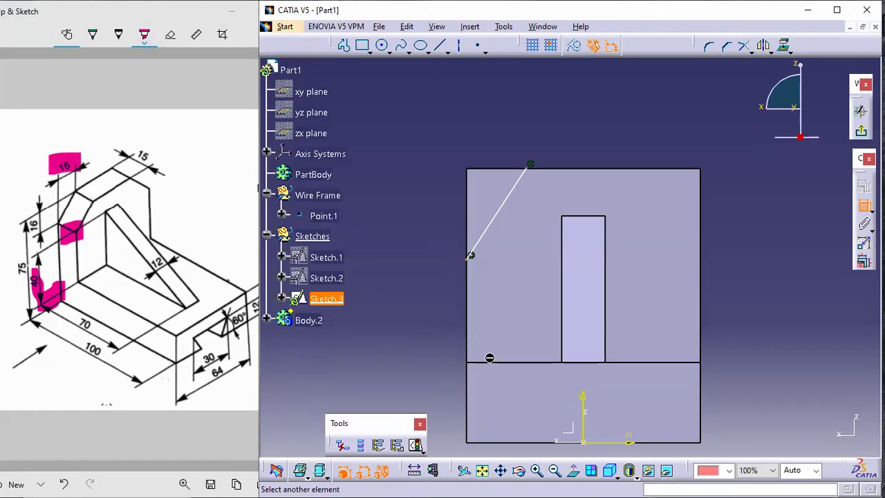
left_click(497, 367)
left_click(414, 312)
double_click(414, 311)
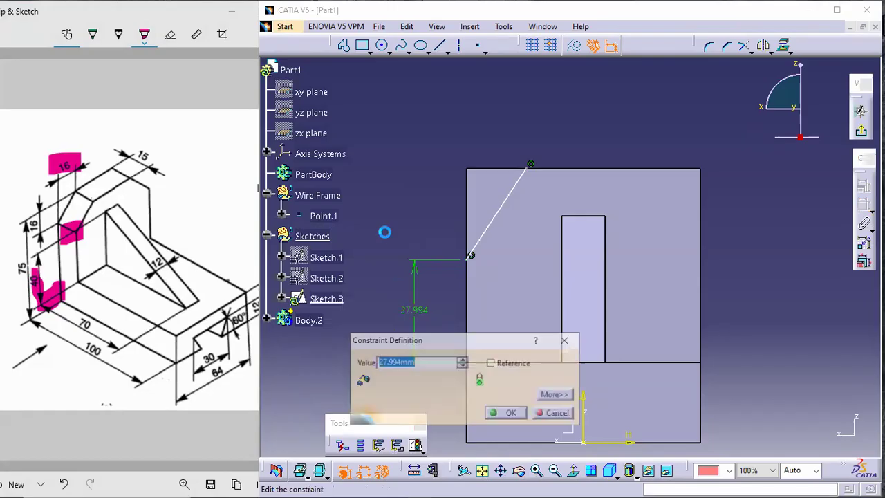
type("40")
key("Return")
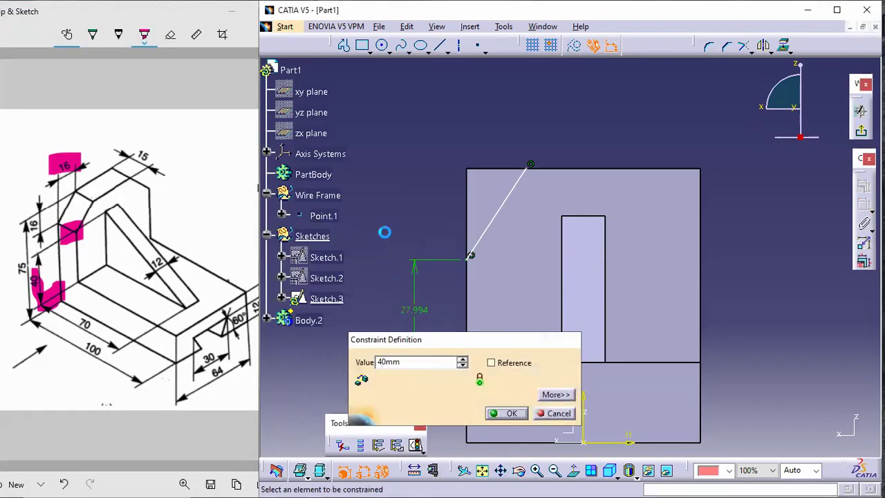
Step: Dimension the sloped line's upper end horizontally from the upright's left edge and set the distance to 16 mm
left_click(527, 166)
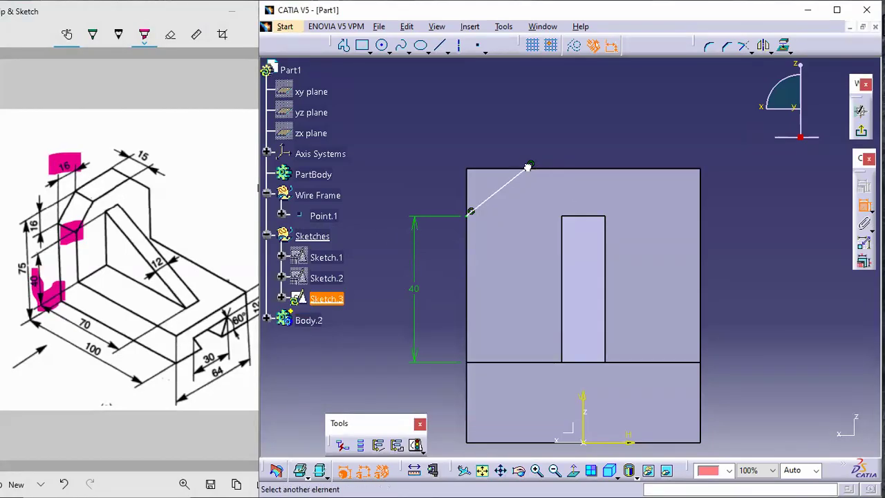
left_click(467, 190)
left_click(495, 119)
double_click(497, 117)
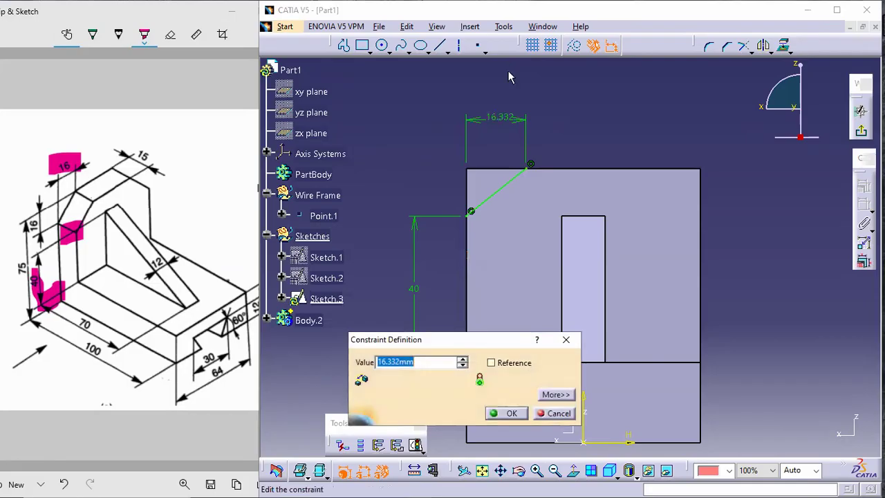
type("16")
key("Return")
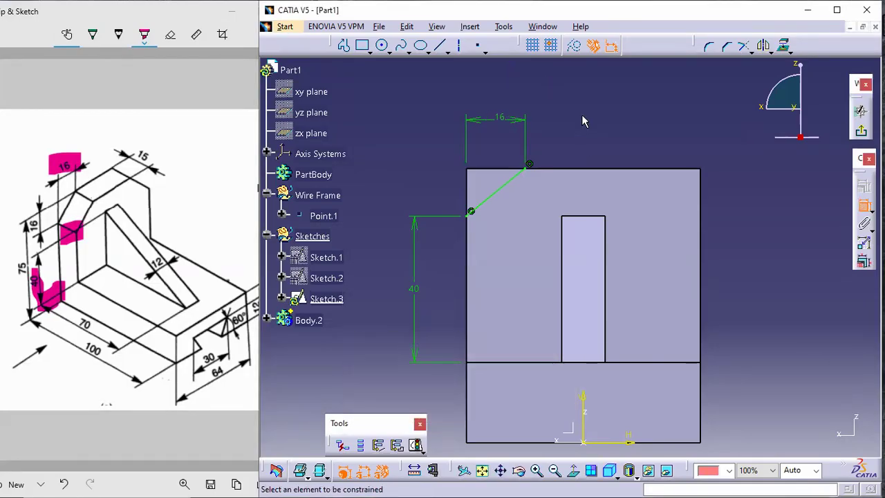
middle_click_drag(586, 151, 586, 116)
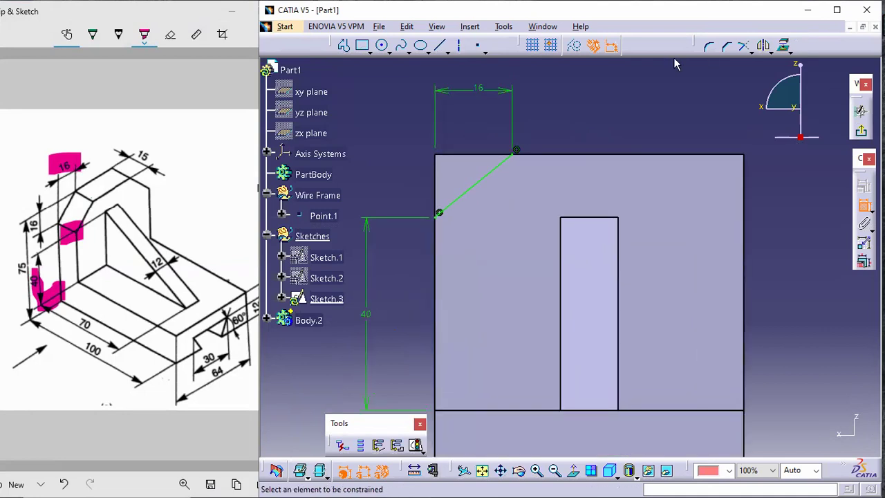
left_click(343, 45)
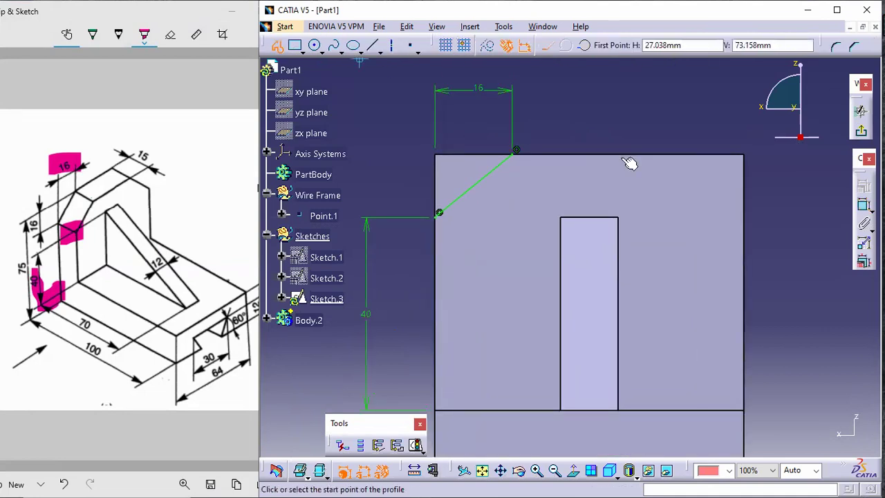
left_click(516, 151)
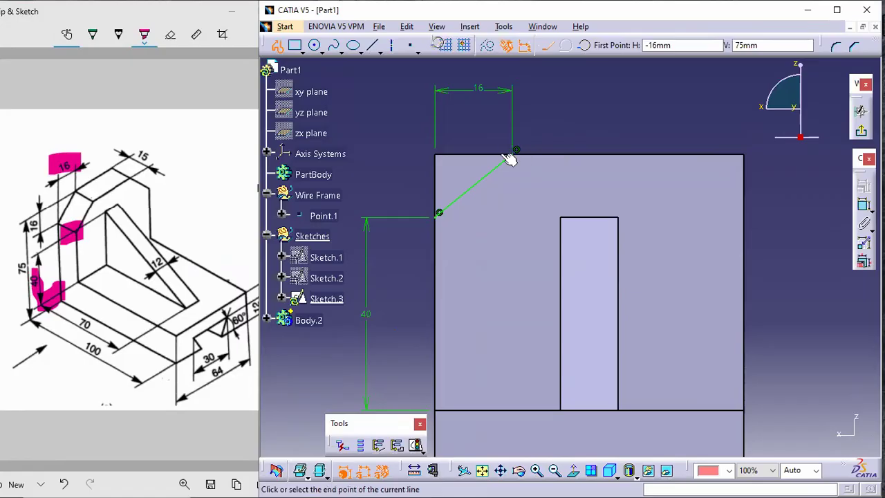
left_click(445, 157)
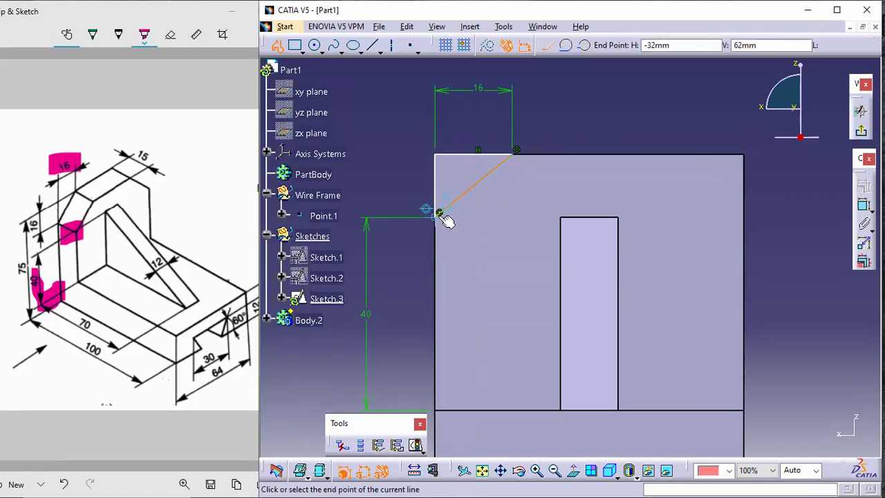
left_click(436, 214)
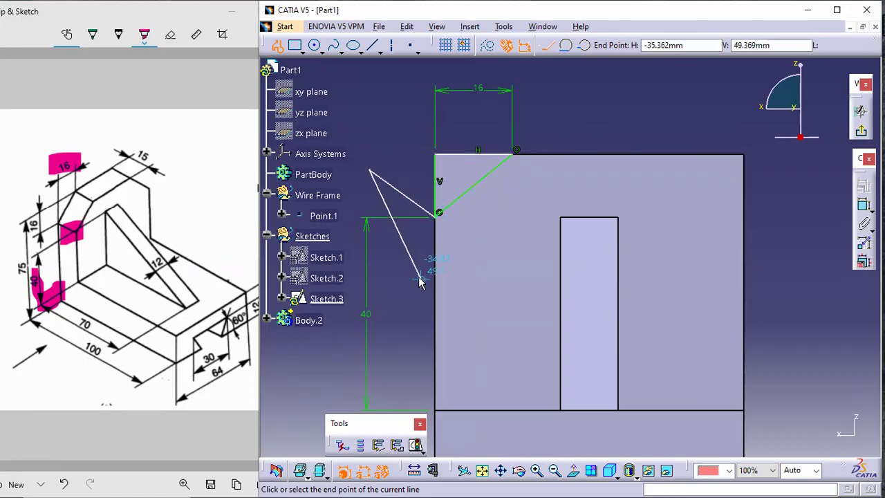
key("Escape")
right_click(405, 198)
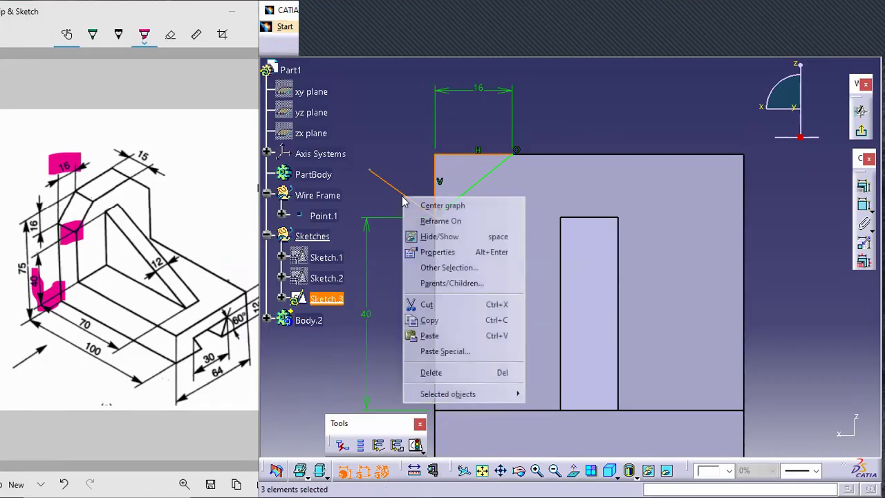
left_click(431, 373)
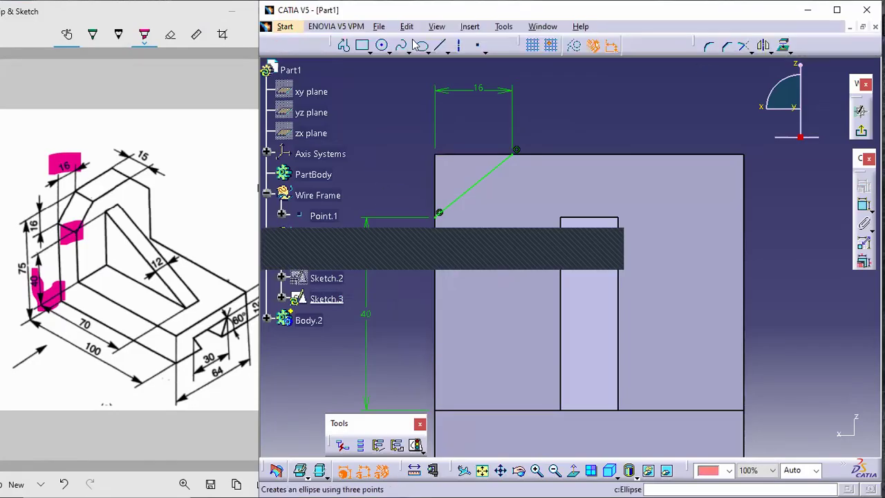
Step: Close the corner triangle with a Profile from the sloped line's upper end through the upright's corner to its lower end
left_click(346, 47)
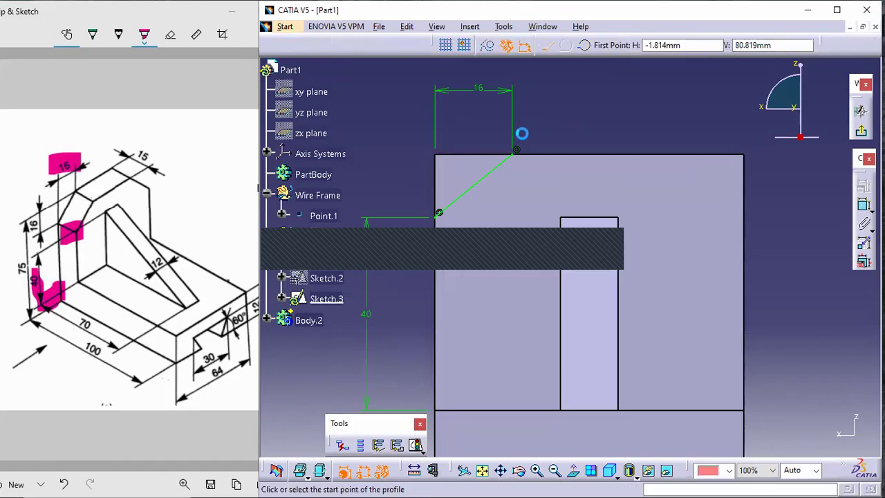
left_click(516, 151)
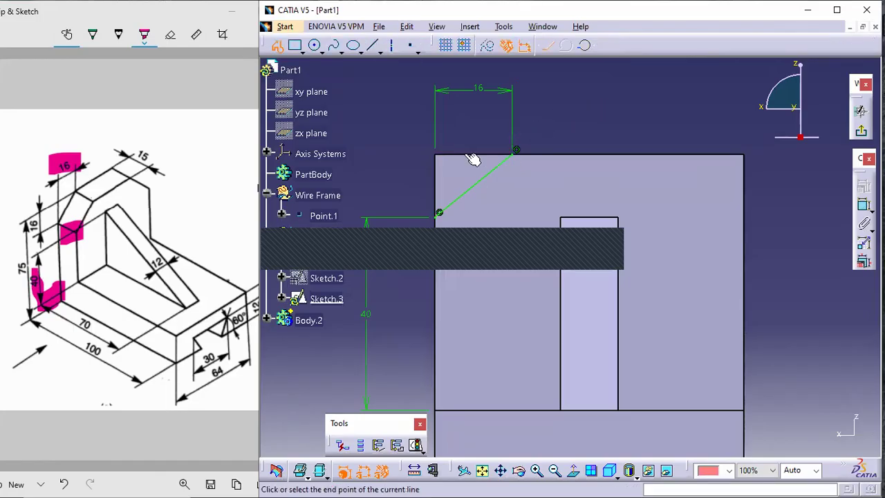
left_click(433, 155)
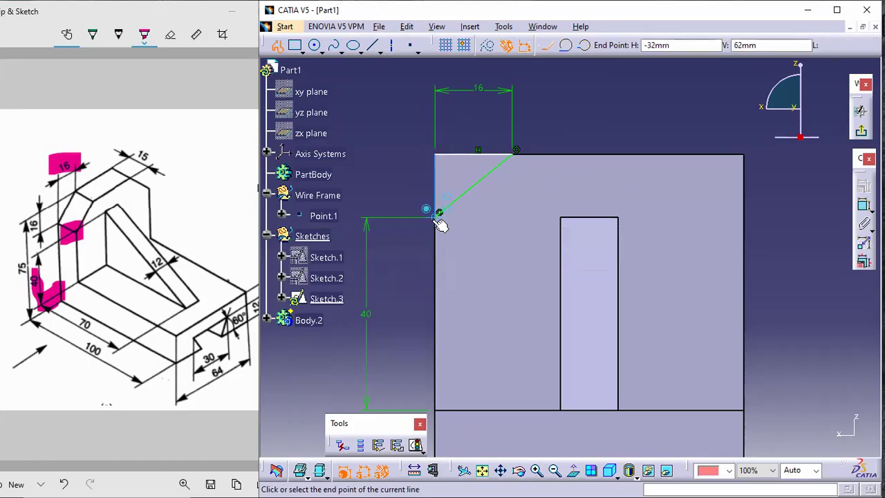
left_click(439, 213)
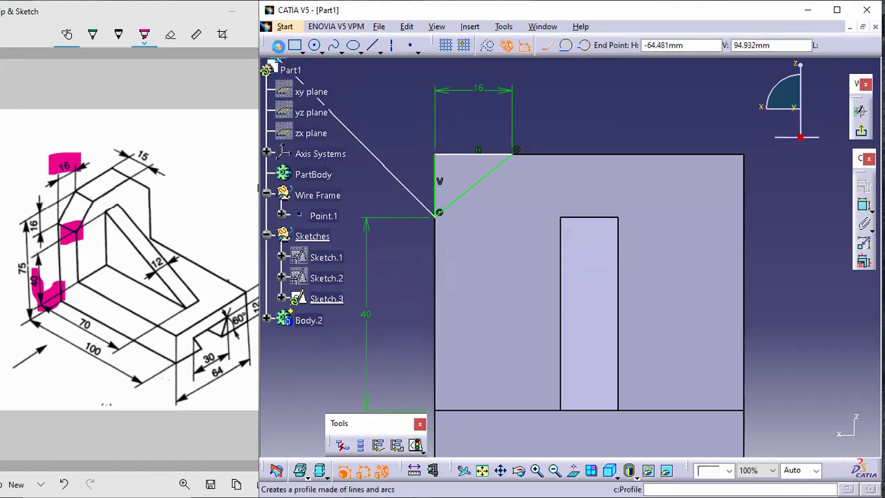
left_click(277, 45)
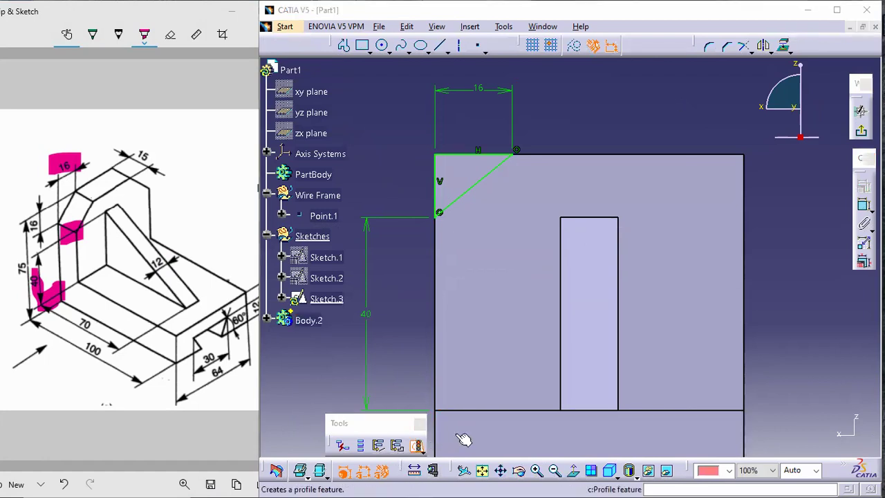
left_click(524, 402)
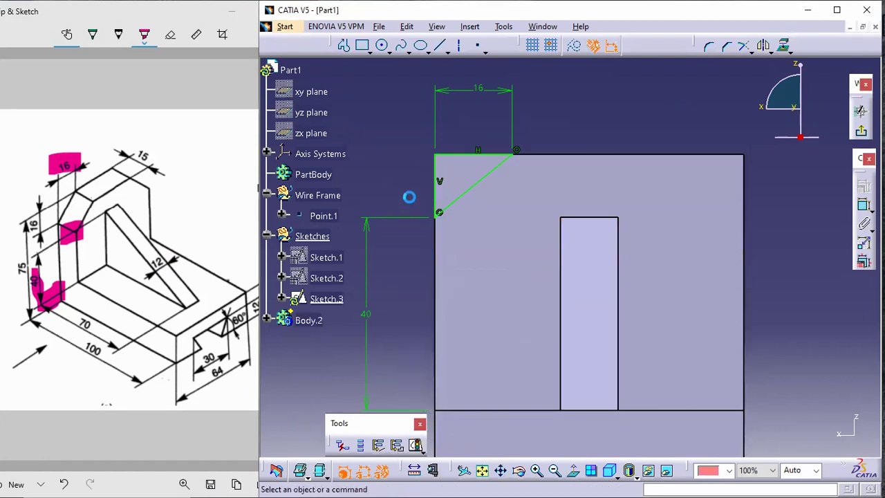
Step: Mirror the corner triangle about the sketch's vertical axis onto the upright's opposite upper corner
left_click_drag(391, 126, 534, 241)
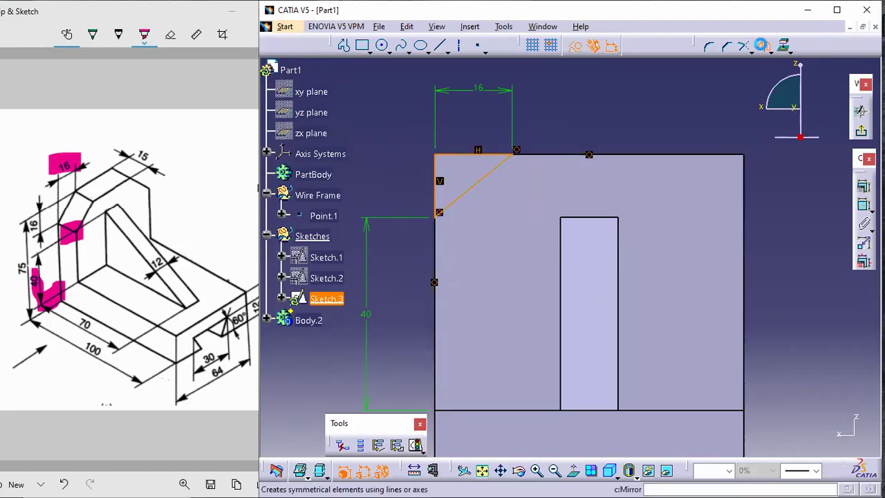
middle_click_drag(582, 261, 586, 290)
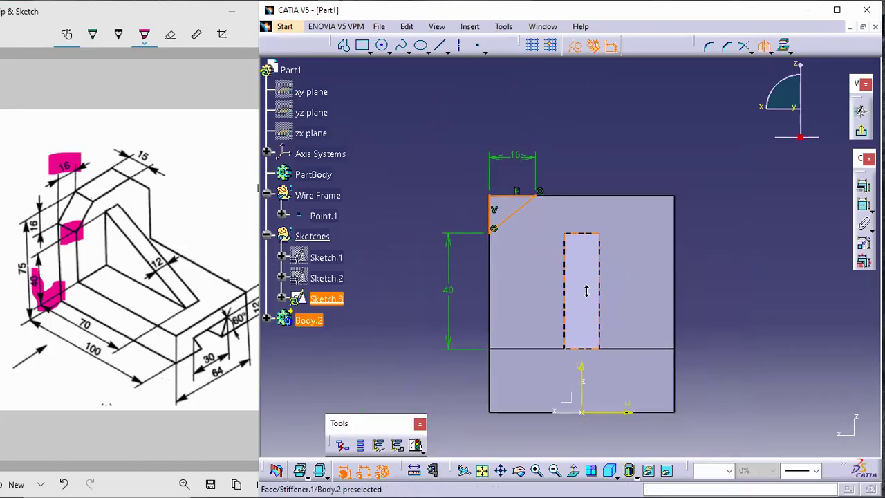
left_click(581, 374)
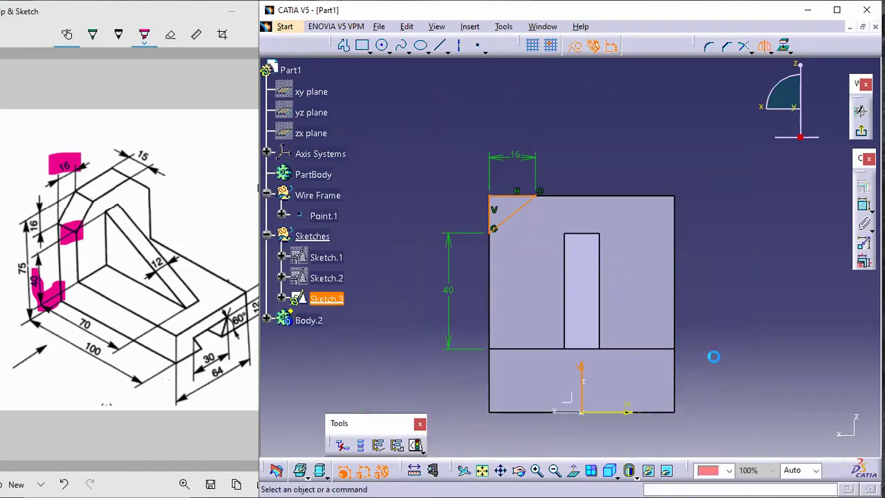
Step: Set the view normal to the sketch plane and frame the base block's lower edge around the sketch origin
mouse_move(721, 268)
middle_mouse_down()
mouse_move(708, 182)
mouse_move(714, 141)
middle_mouse_up()
middle_click_drag(614, 370, 615, 439)
mouse_move(588, 140)
middle_mouse_down()
mouse_move(601, 247)
mouse_move(614, 163)
middle_mouse_up()
mouse_move(624, 244)
middle_mouse_down()
mouse_move(602, 284)
mouse_move(589, 180)
mouse_move(608, 135)
middle_mouse_up()
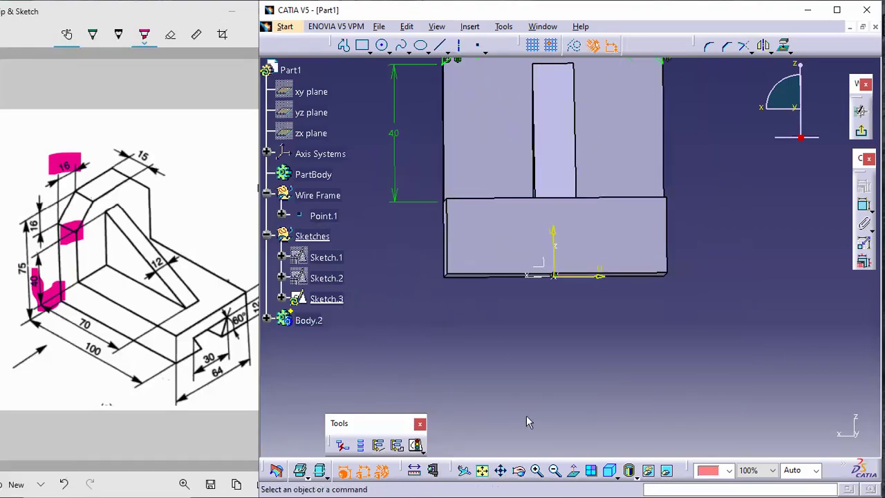
left_click(575, 471)
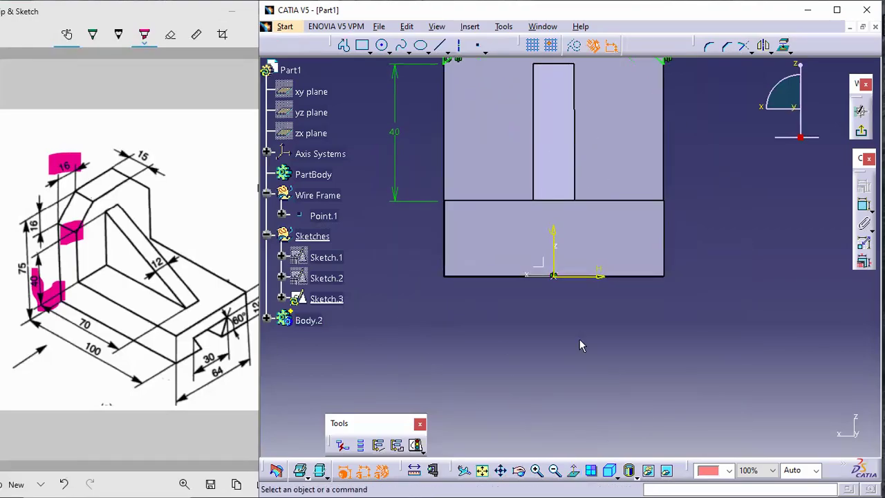
middle_click_drag(581, 346, 582, 287)
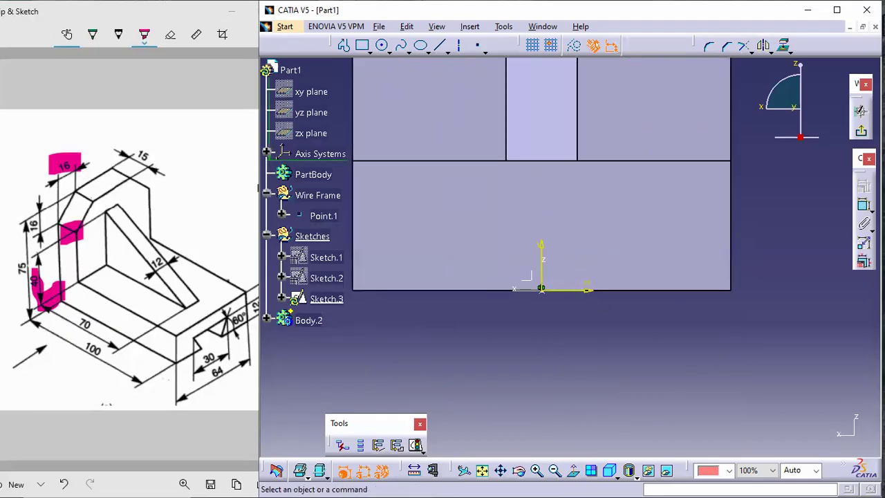
mouse_move(507, 337)
middle_mouse_down()
mouse_move(546, 342)
mouse_move(546, 360)
middle_mouse_up()
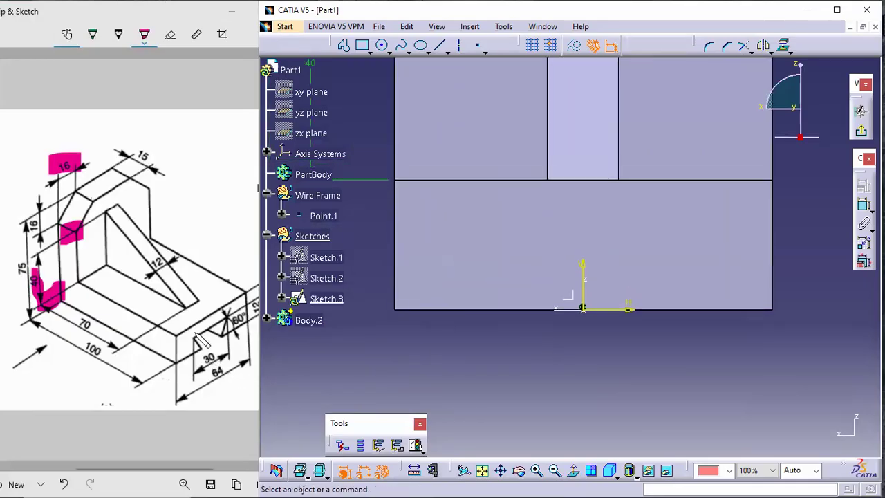
Step: Highlight the 30 mm slot width in the reference drawing and sketch a horizontal line from about H -9 mm, V 11.5 mm across the vertical axis
left_click(222, 356)
left_click_drag(215, 351, 198, 358)
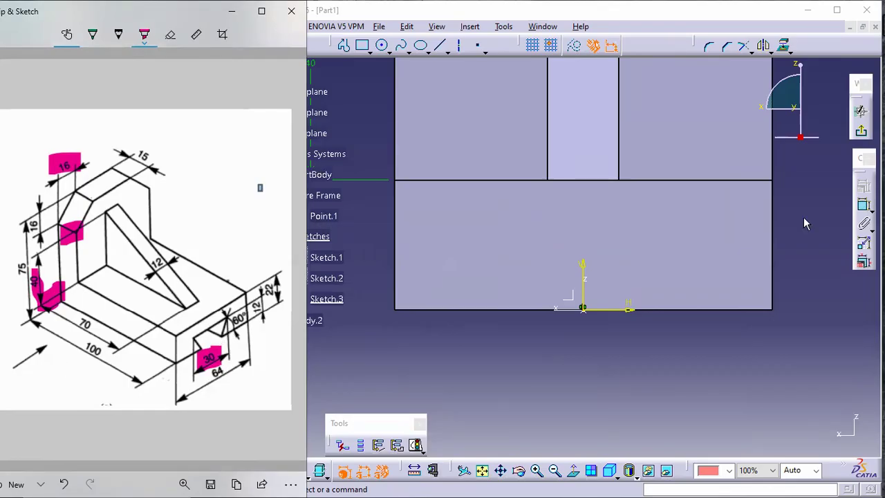
left_click(440, 45)
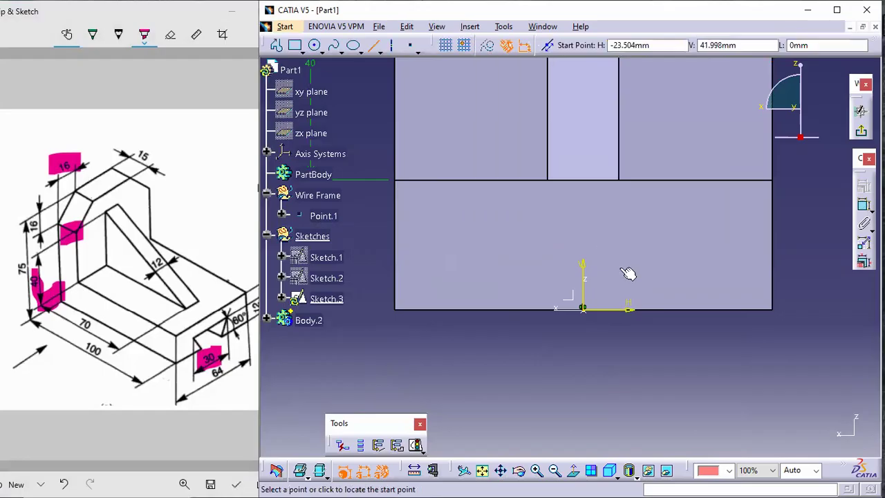
left_click(531, 242)
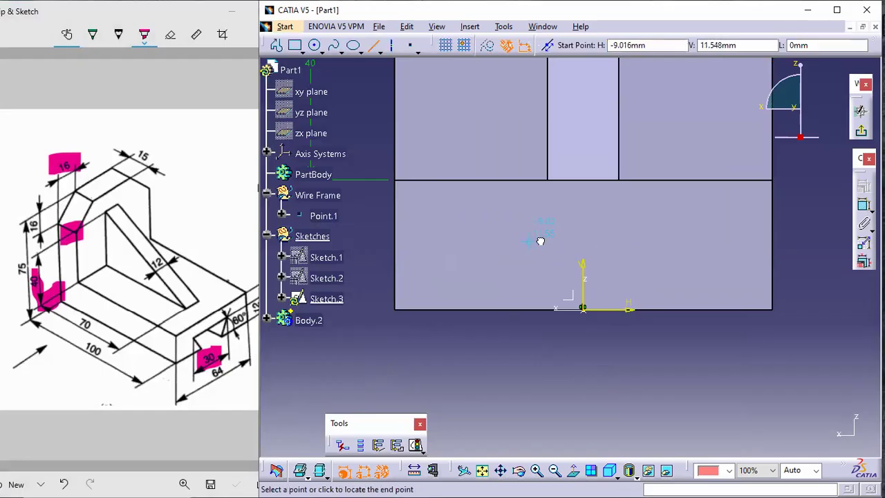
left_click(636, 242)
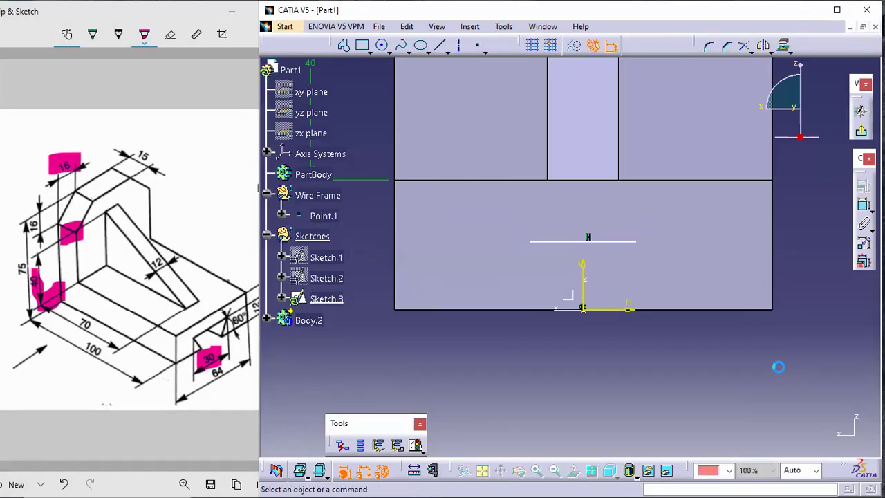
Step: Constrain the horizontal line's two endpoints to be symmetric about the sketch's vertical axis
left_click(864, 205)
left_click(635, 242)
left_click(532, 242)
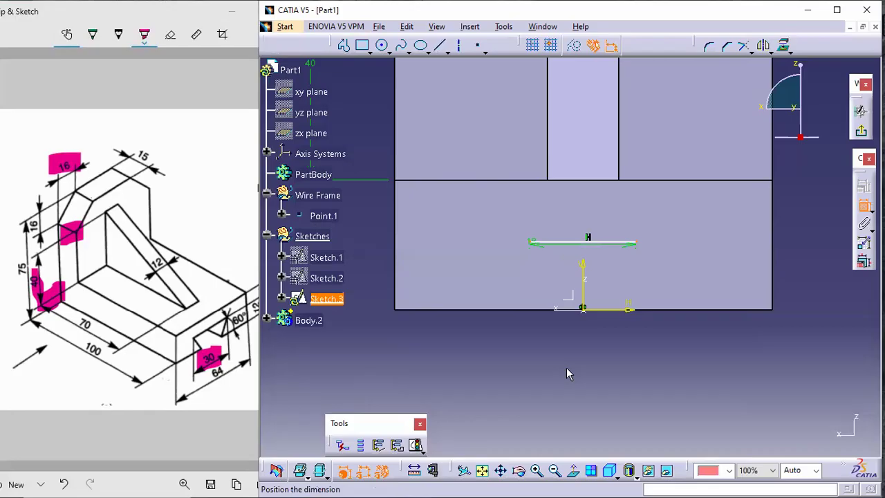
right_click(567, 373)
left_click(610, 337)
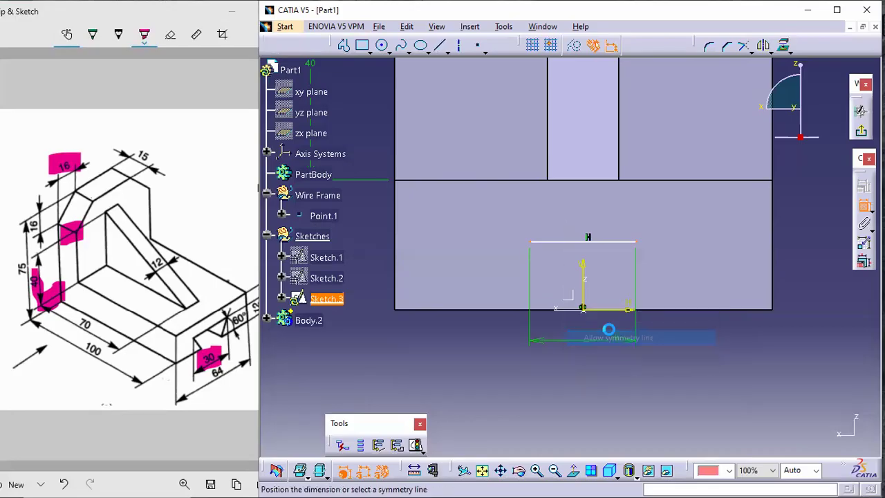
left_click(583, 292)
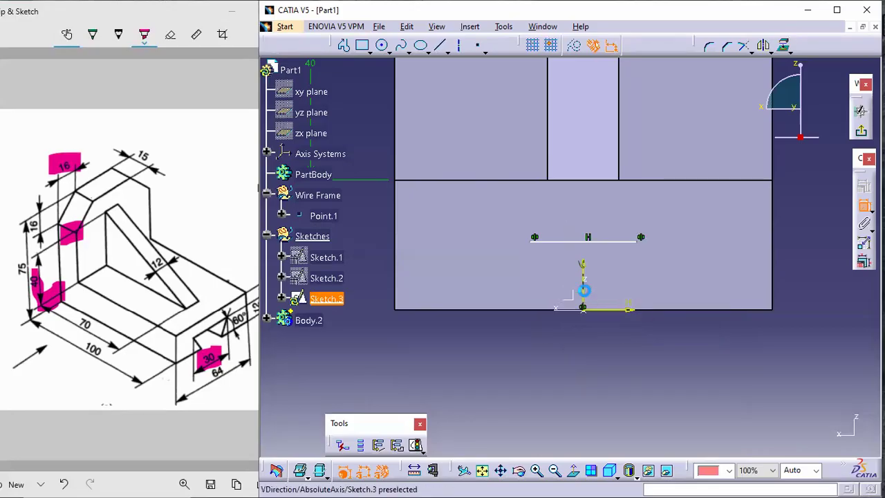
Step: Dimension the horizontal line's length below the base block and set it to 30 mm
left_click(612, 243)
left_click(583, 407)
double_click(583, 396)
type("30mm")
left_click(505, 413)
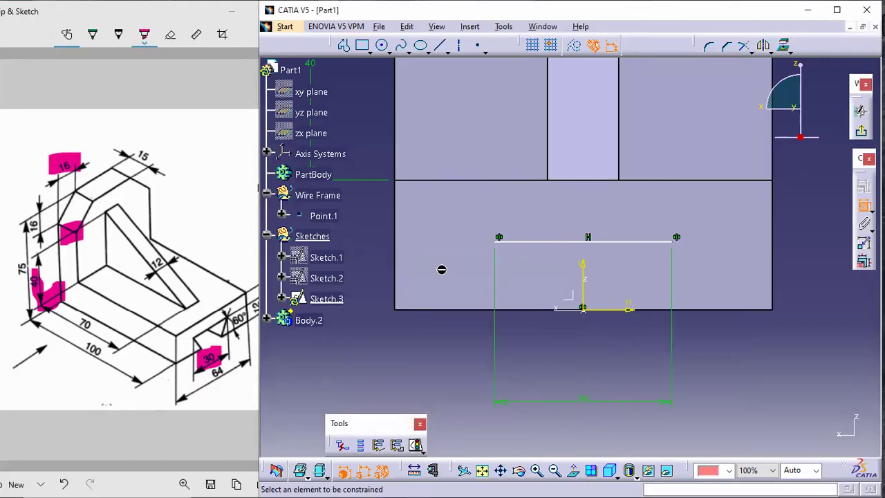
Step: Dimension the horizontal line's height above the sketch's horizontal axis and set the distance to 12 mm
left_click(639, 242)
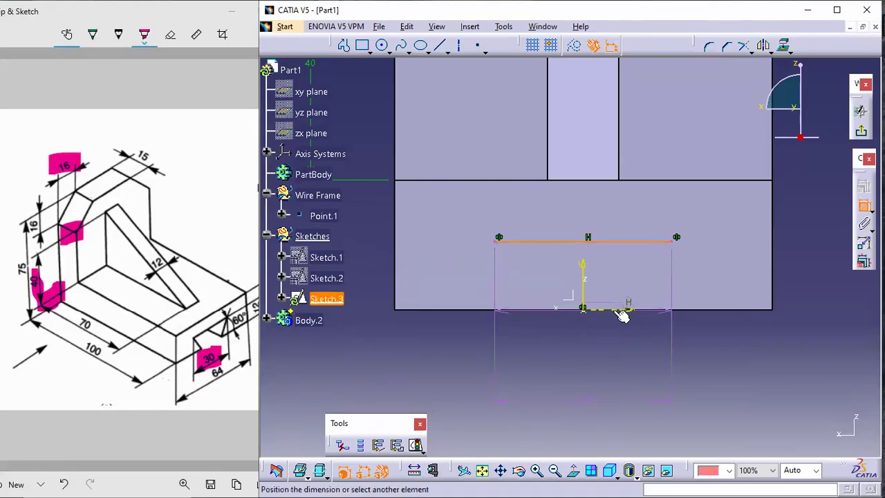
left_click(626, 309)
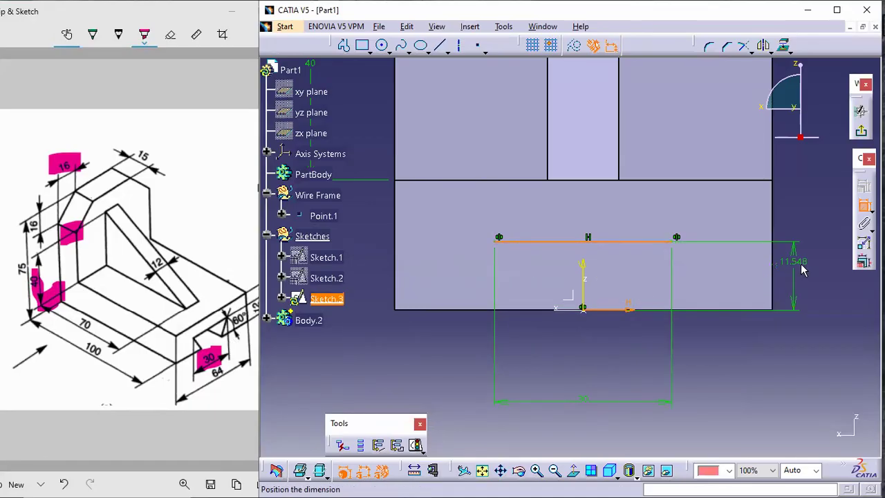
left_click(801, 269)
double_click(801, 238)
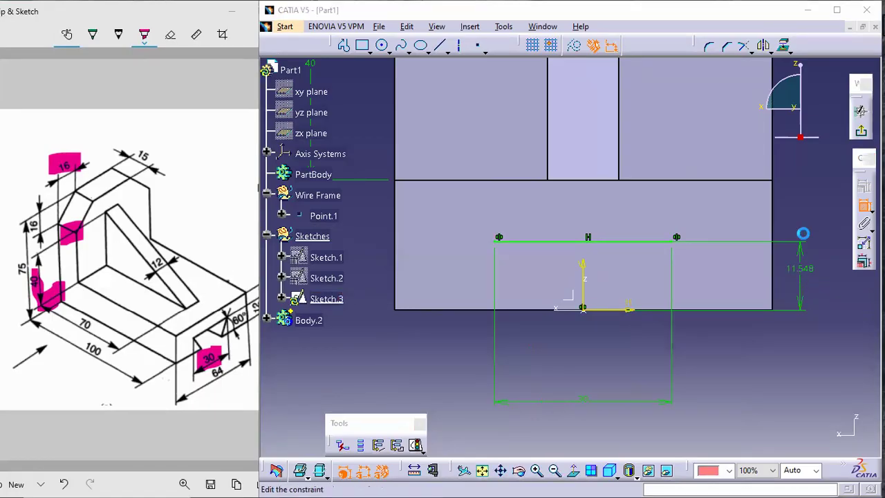
type("12")
key("Return")
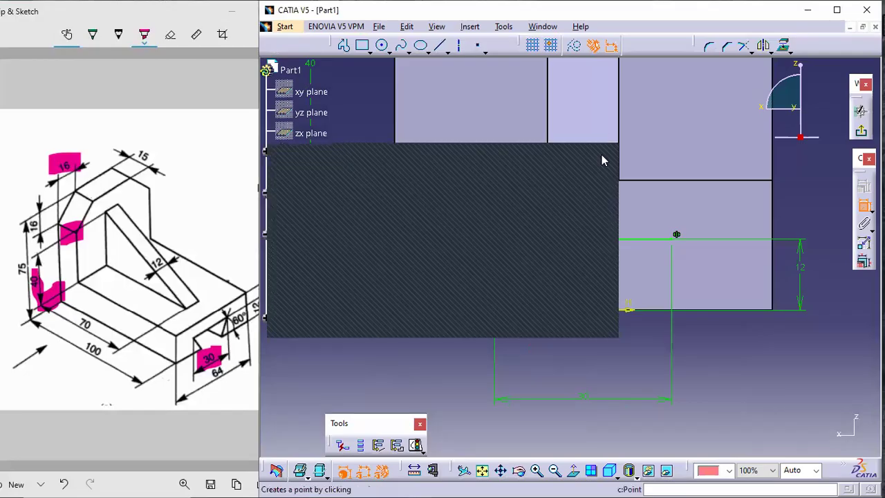
Step: Highlight the dovetail's sloped side and its 60° angle in the reference drawing
left_click(249, 334)
mouse_move(240, 320)
left_mouse_down()
mouse_move(212, 328)
mouse_move(242, 319)
left_mouse_up()
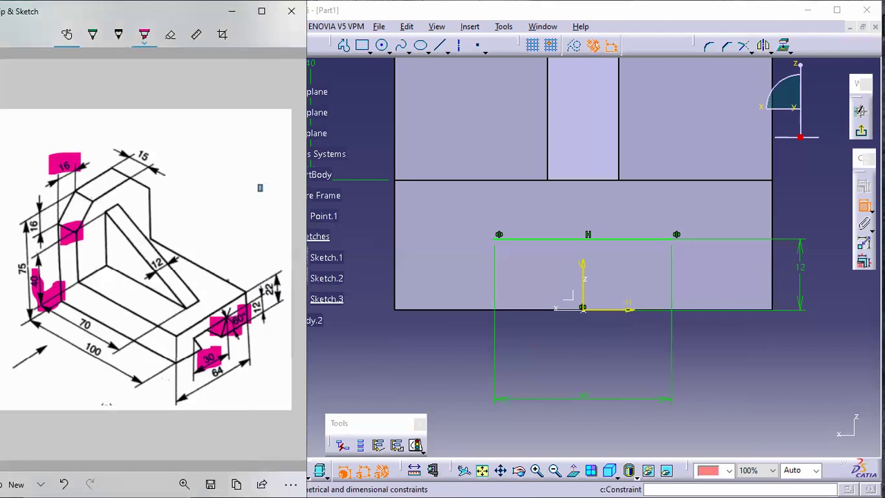
left_click(864, 206)
left_click(864, 206)
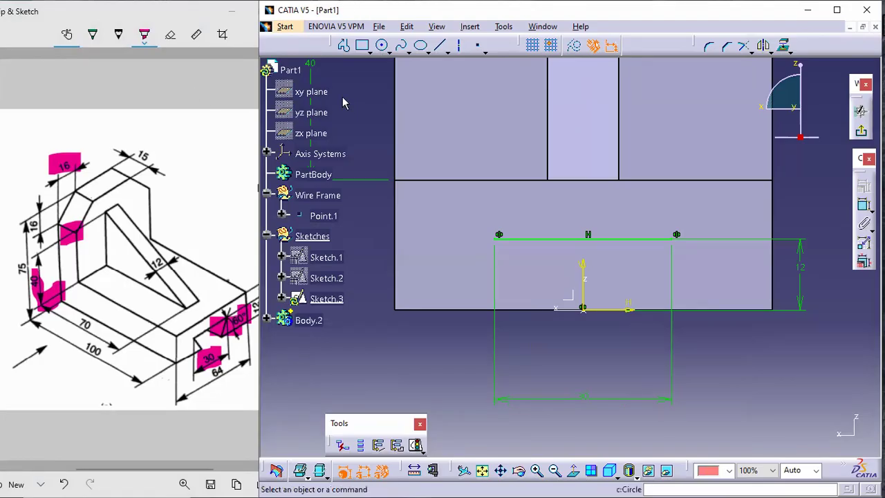
Step: Sketch a sloped Profile line from the horizontal line's end at H 15 mm, V 12 mm down past the base's lower edge
left_click(343, 47)
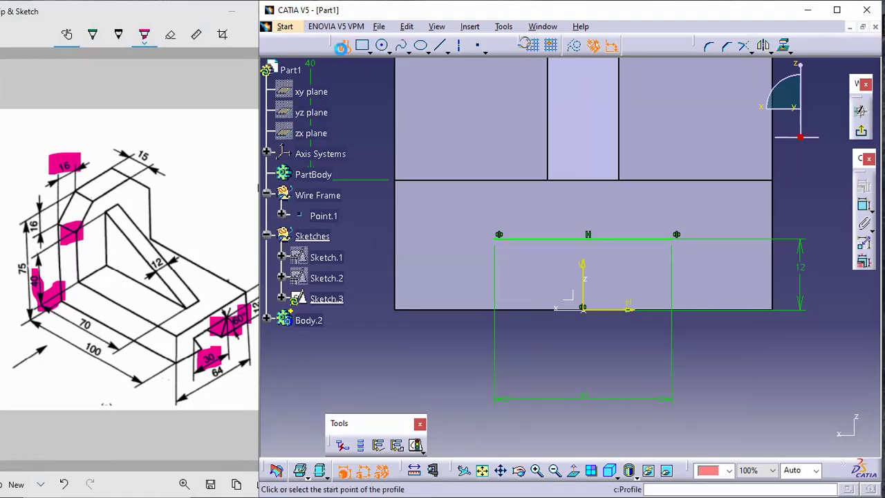
left_click(677, 239)
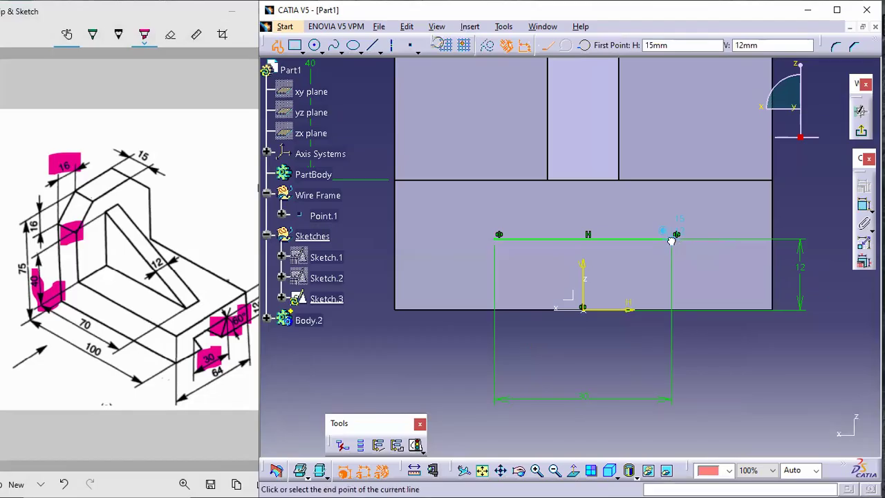
left_click(645, 321)
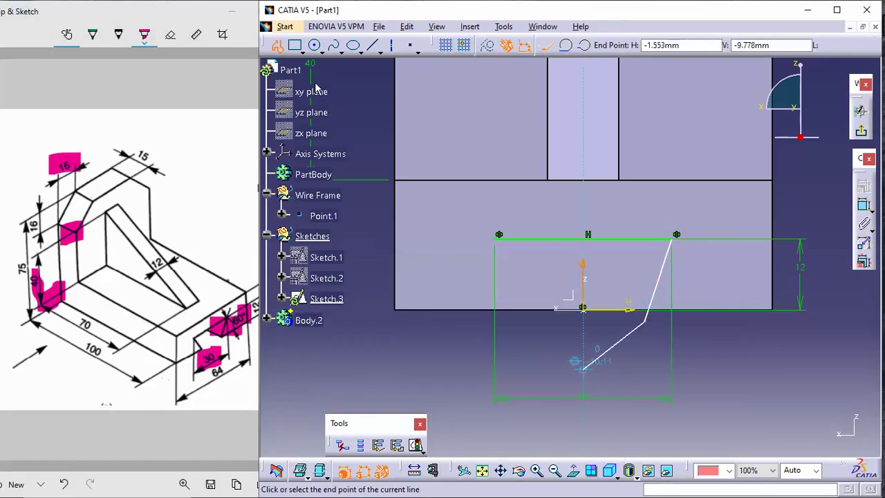
left_click(278, 46)
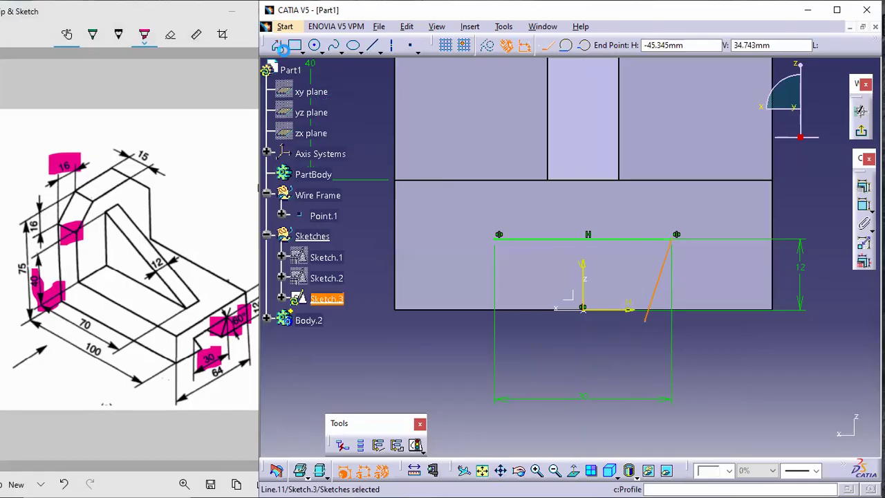
left_click(750, 357)
Step: Dimension the angle between the sloped line and the horizontal slot line and set it to 60°
left_click(863, 205)
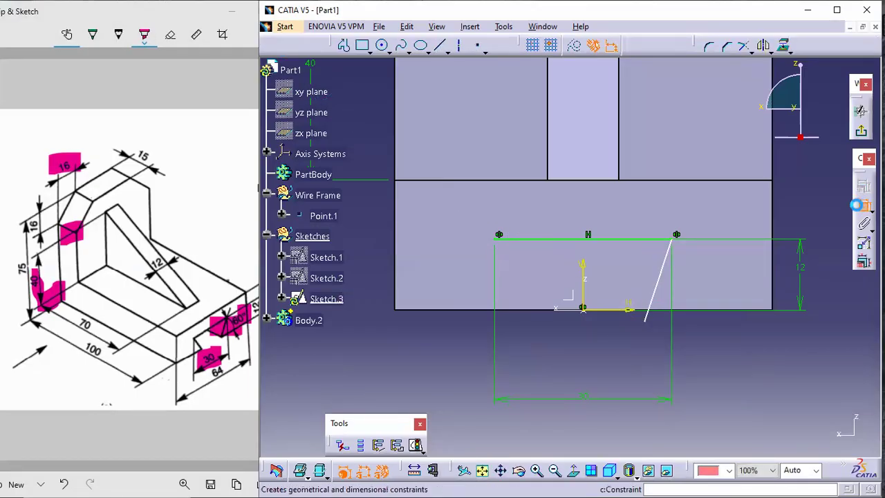
left_click(672, 263)
left_click(656, 239)
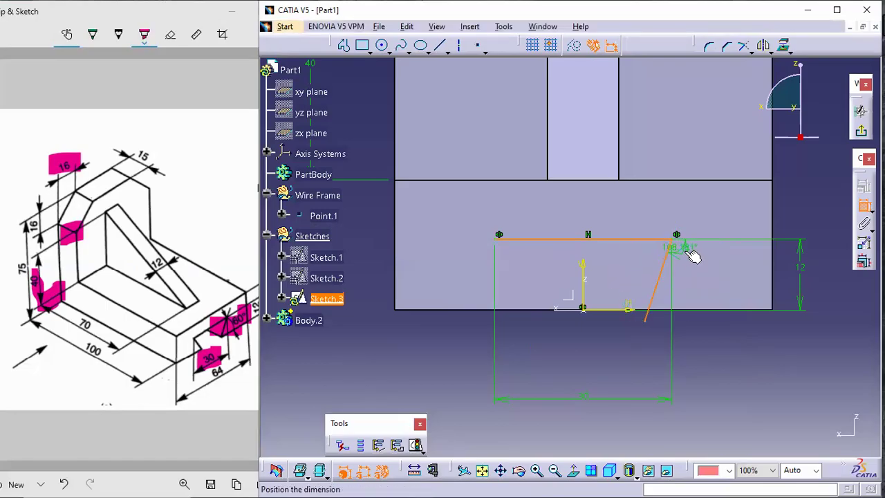
left_click(699, 262)
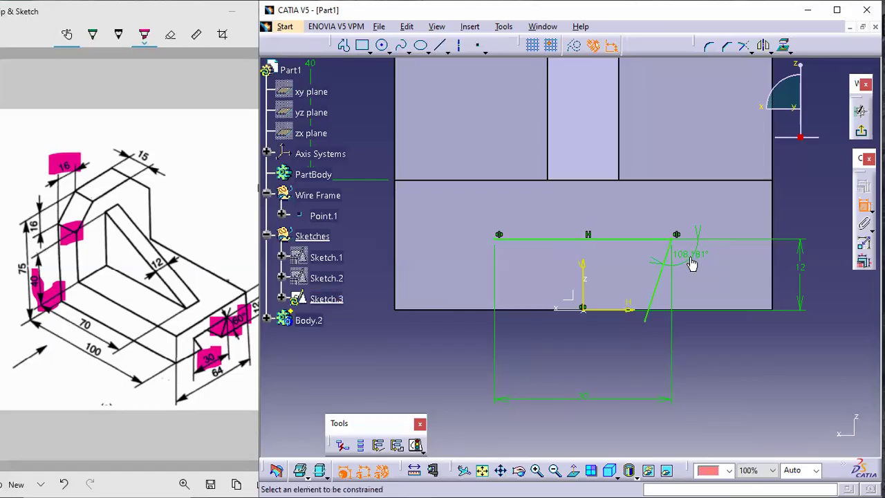
double_click(684, 253)
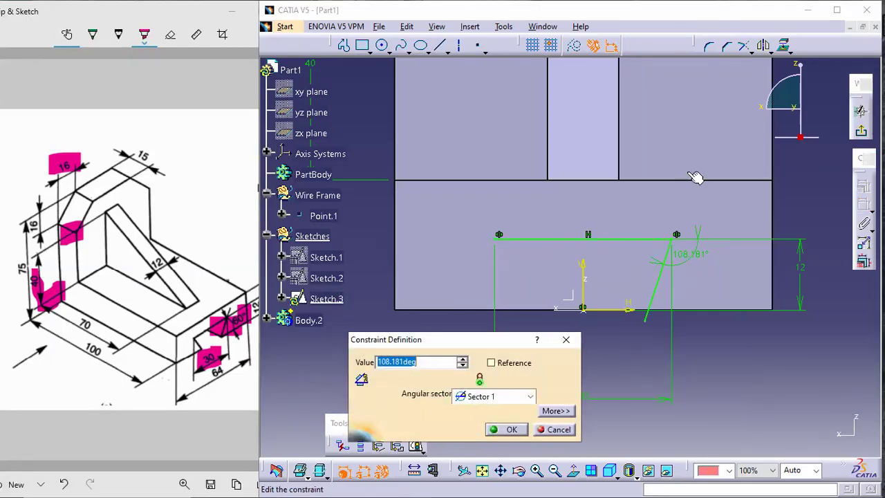
type("60")
key("Return")
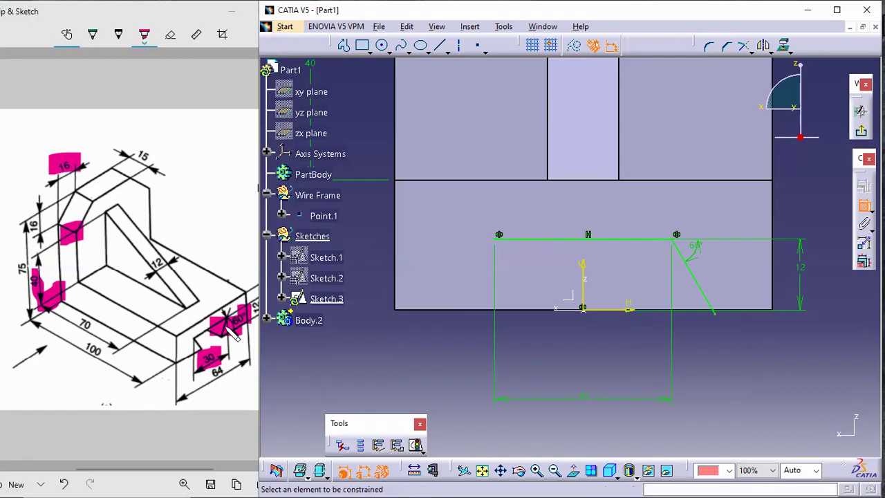
Step: Set the sloped line's angle constraint to -60° to try flipping its direction
double_click(693, 242)
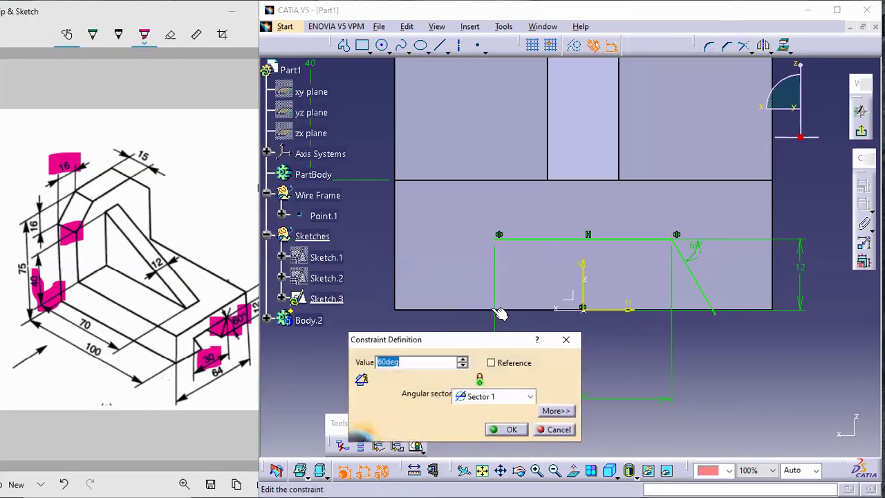
key("Home")
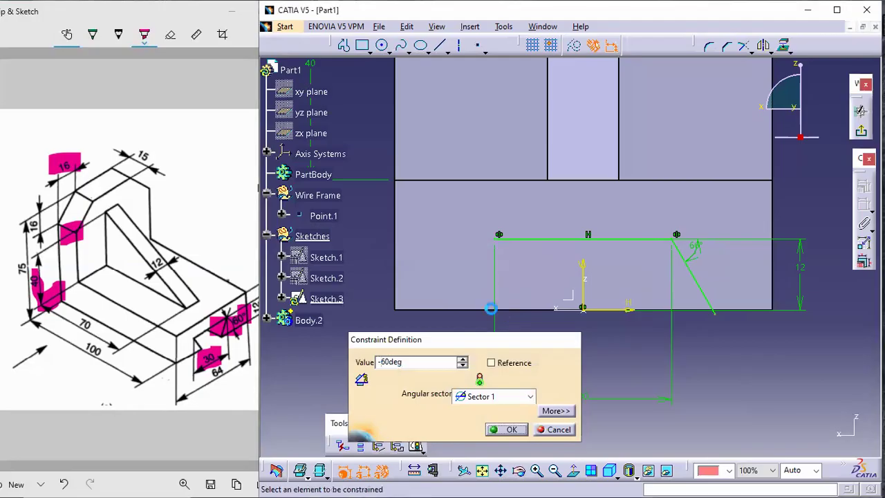
key("Return")
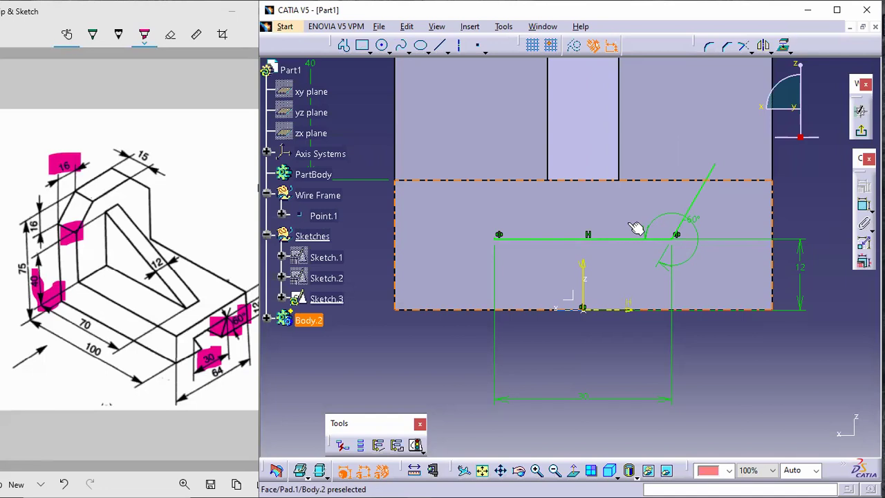
Step: Change the sloped line's angle constraint to 210°, entered as 270 minus 60 degrees
double_click(697, 223)
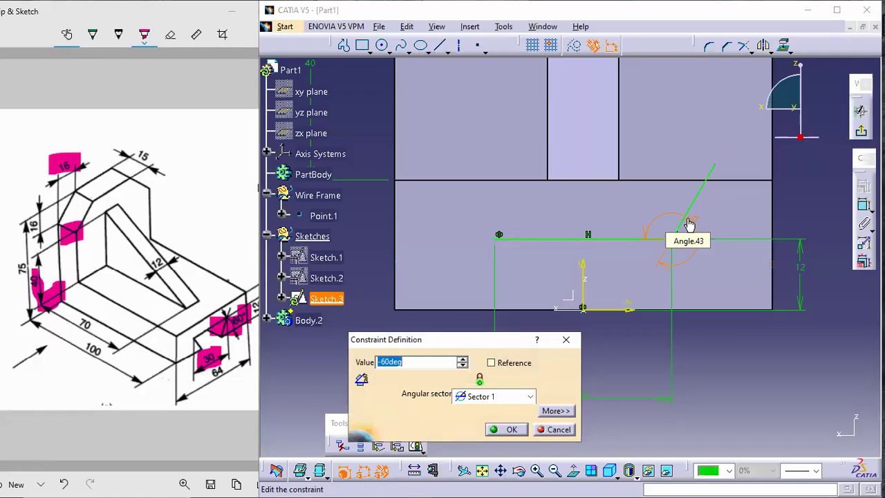
key("Left")
type("270")
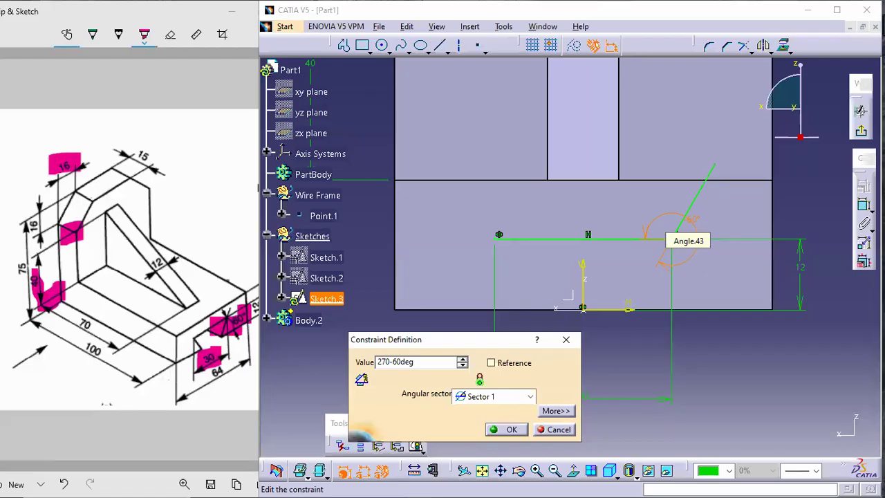
key("Return")
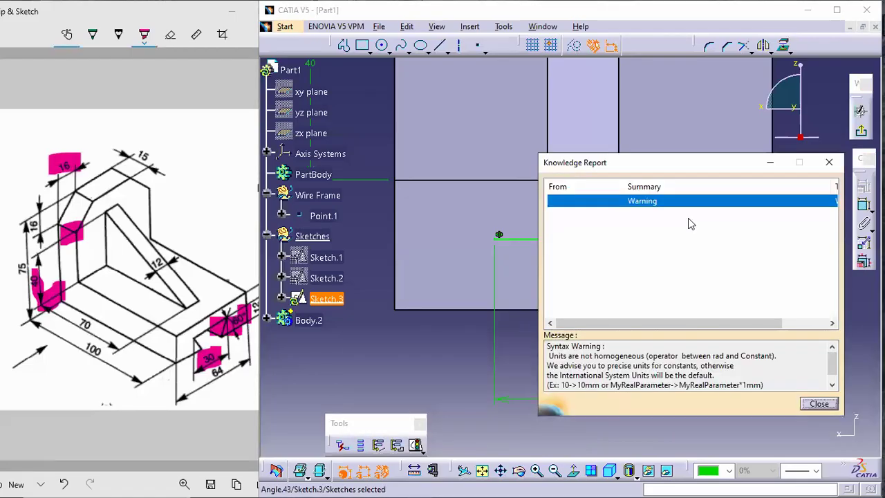
left_click(819, 404)
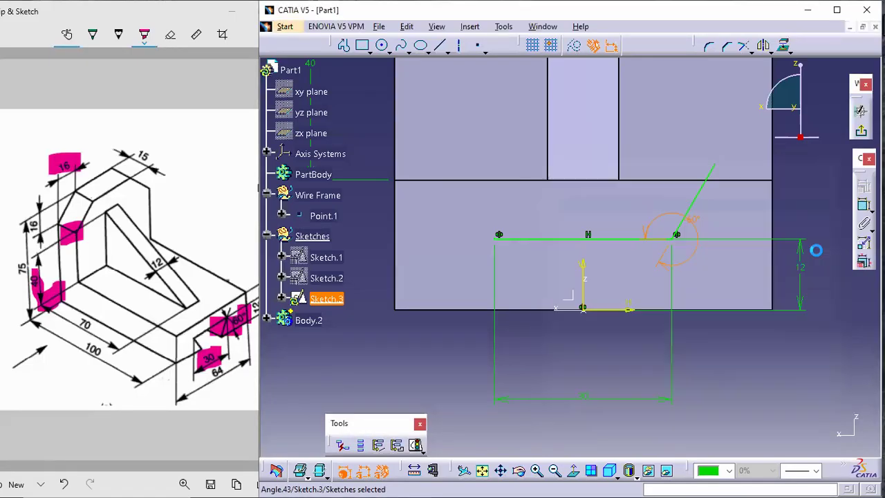
double_click(694, 220)
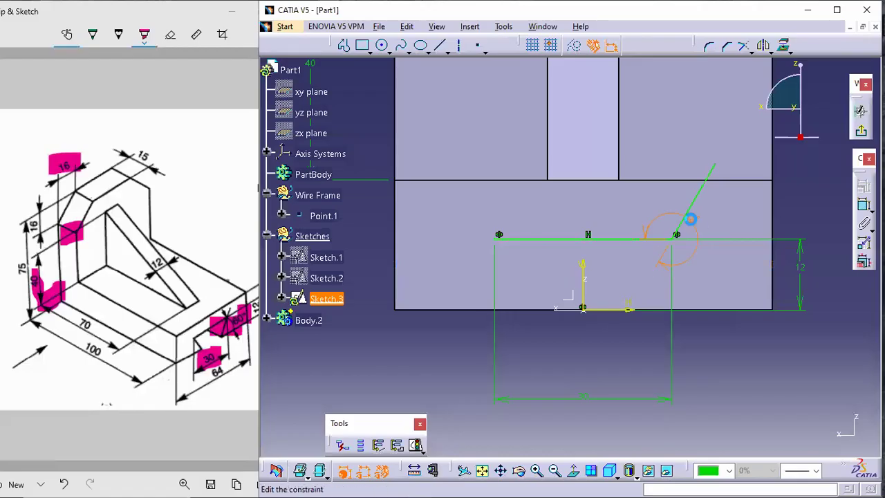
key("Home")
type("2")
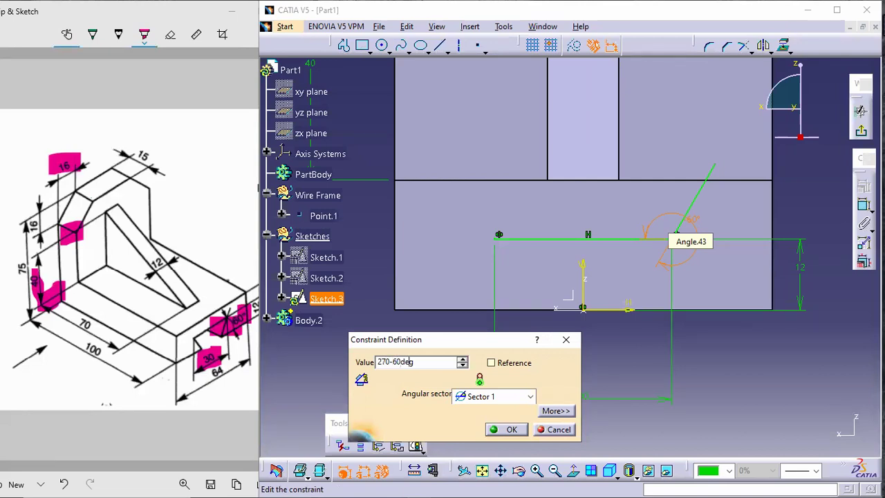
key("Return")
left_click(507, 430)
Step: Delete the sloped line from the slot sketch, keeping the 30 mm horizontal line
left_click(741, 356)
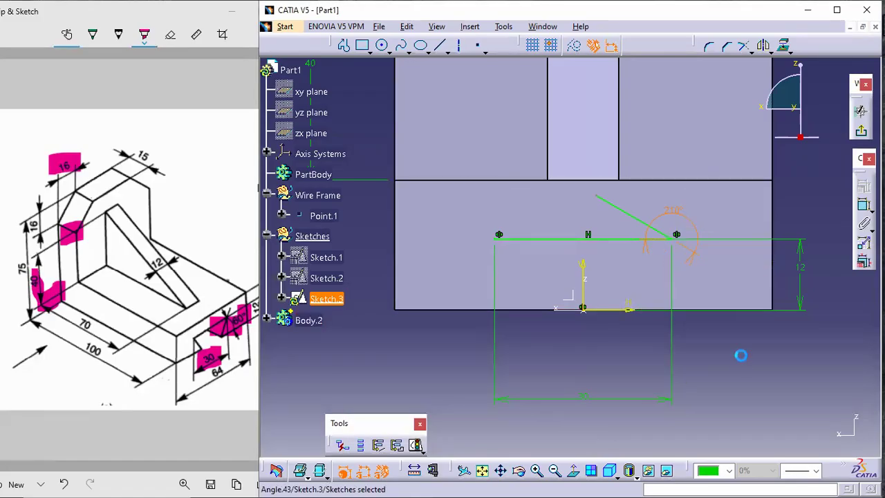
left_click(620, 208)
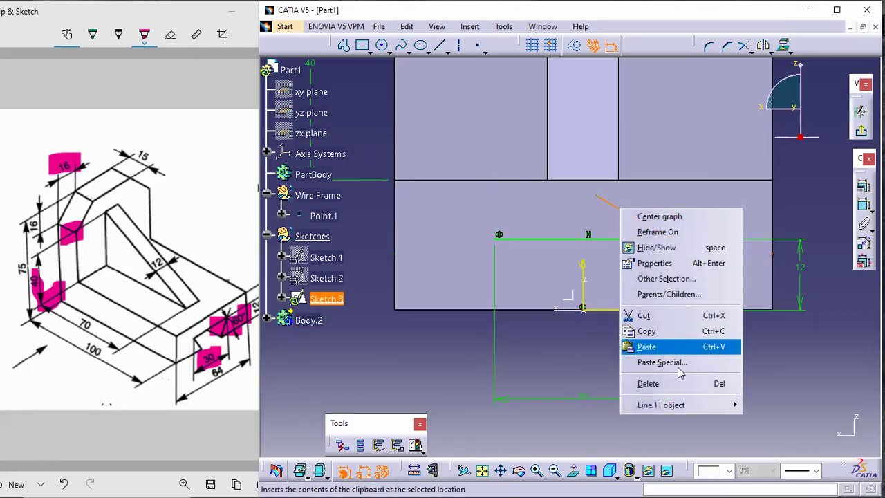
left_click(648, 383)
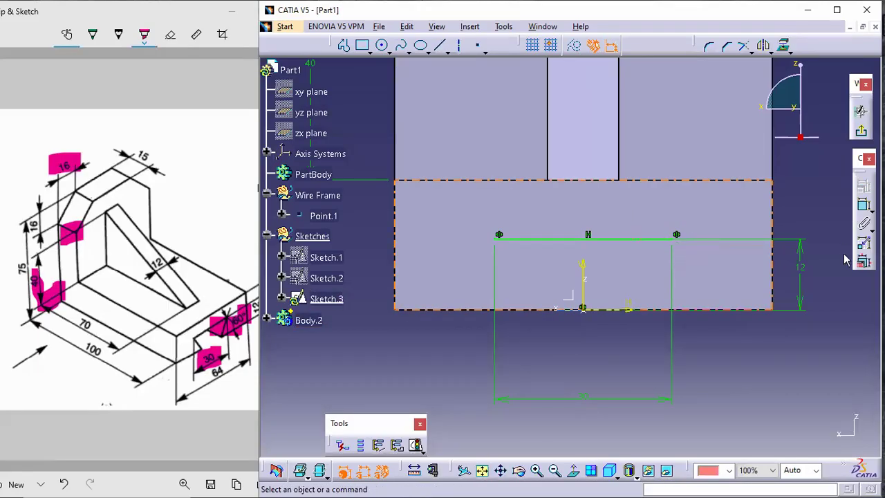
Step: Draw a sloped line from the right end of the 30 mm slot line inward to the base's lower edge
left_click(440, 46)
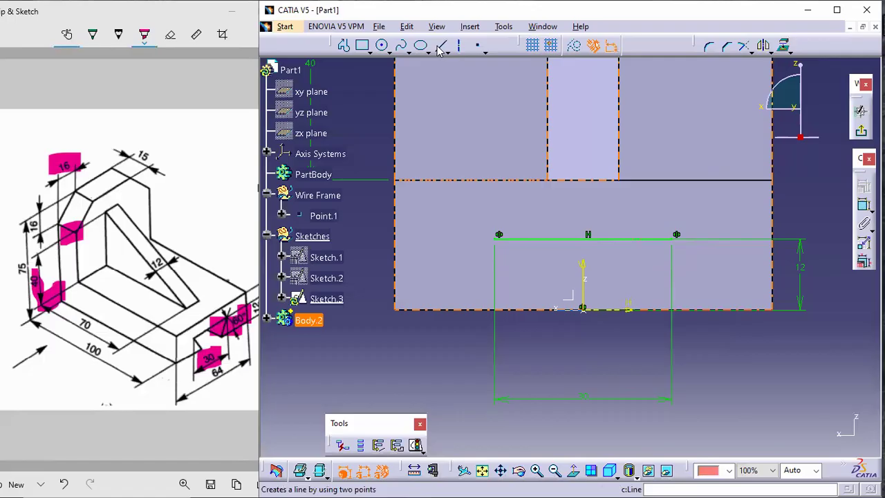
left_click(676, 239)
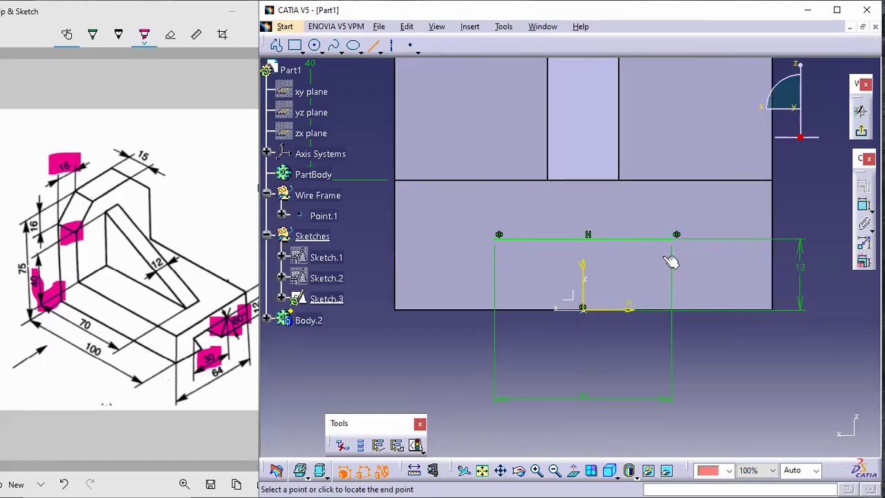
left_click(647, 309)
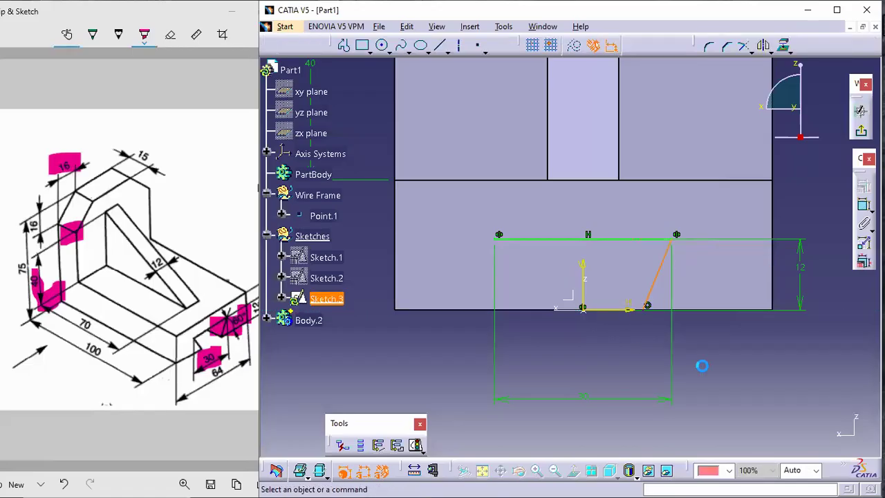
Step: Dimension the angle between the sloped line and the 30 mm slot line and set it to 150°
left_click(864, 206)
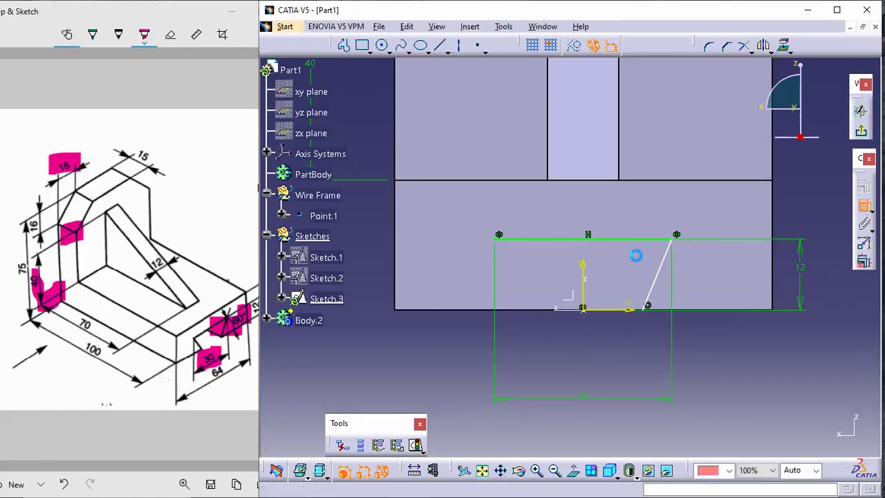
left_click(654, 240)
left_click(671, 254)
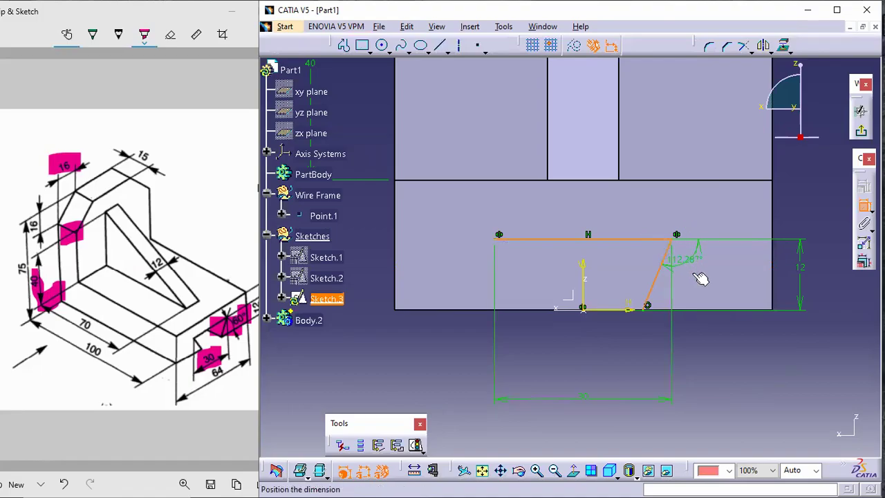
left_click(694, 273)
mouse_move(729, 349)
middle_mouse_down()
mouse_move(684, 316)
mouse_move(678, 285)
mouse_move(722, 304)
mouse_move(661, 311)
mouse_move(696, 274)
middle_mouse_up()
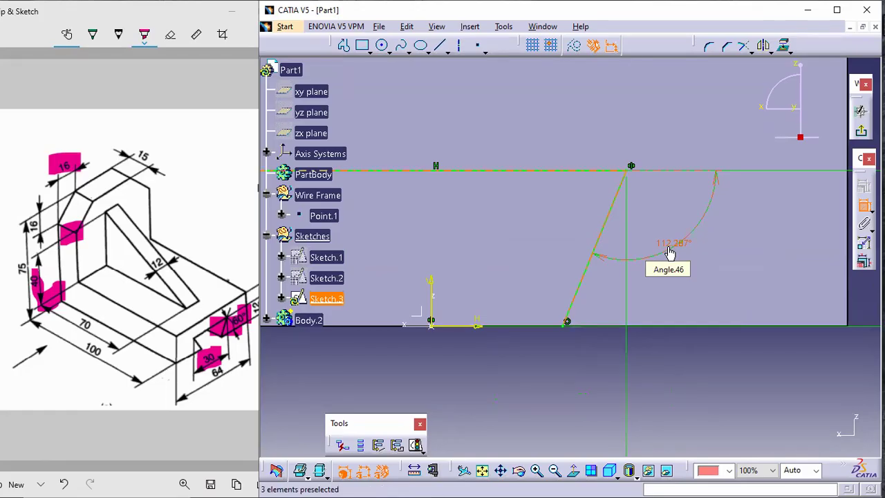
double_click(669, 252)
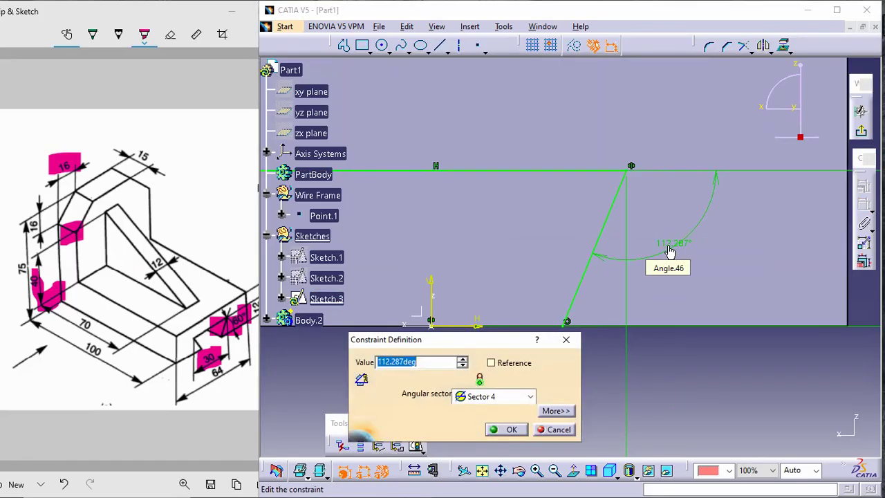
type("150")
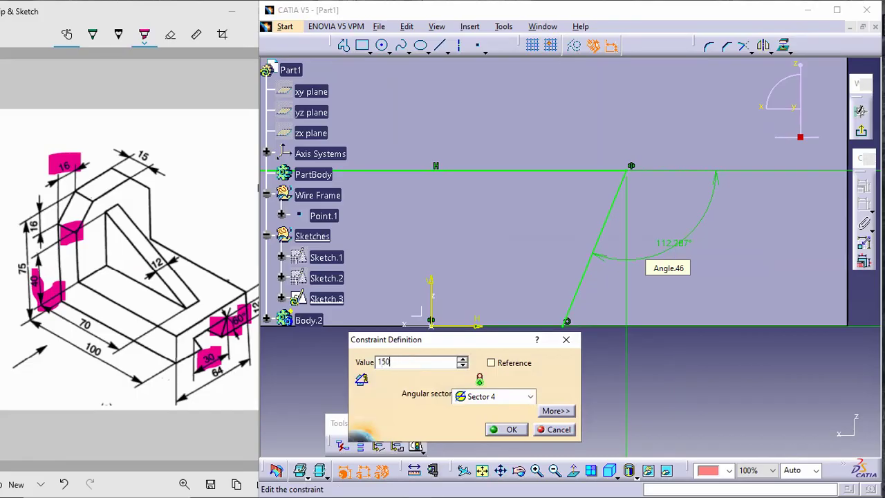
key("Return")
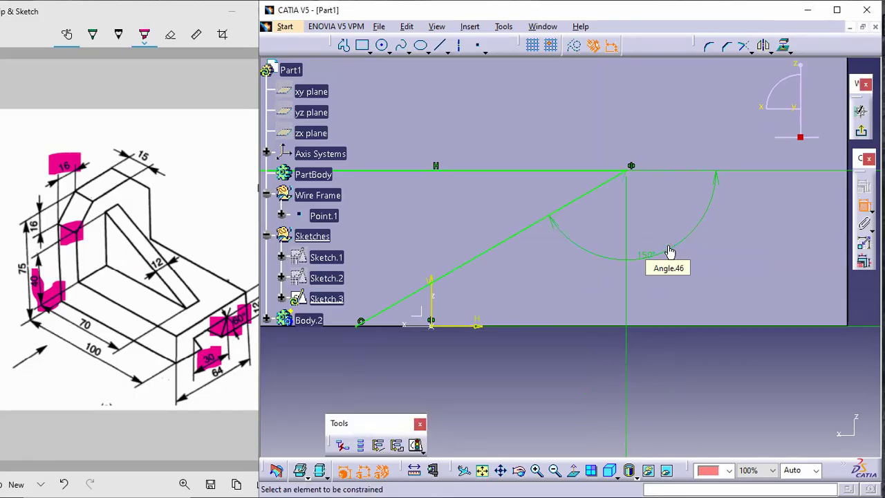
mouse_move(545, 371)
middle_mouse_down()
mouse_move(537, 375)
mouse_move(587, 394)
middle_mouse_up()
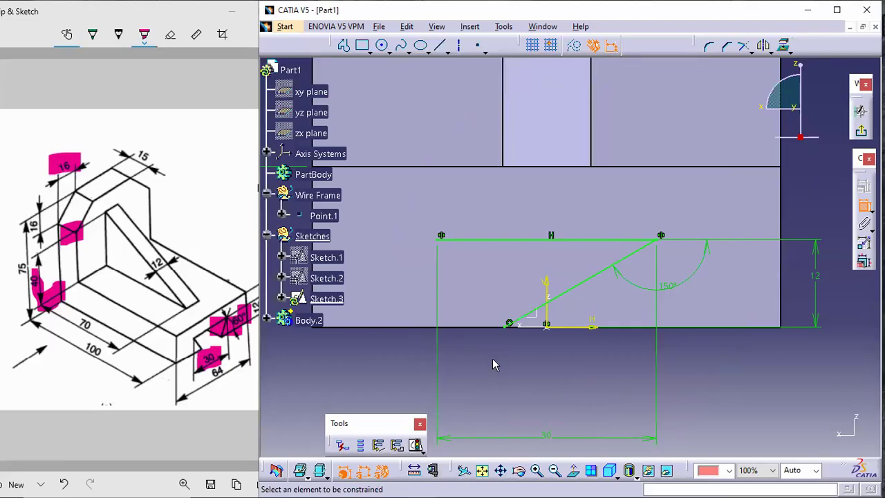
Step: Delete the sloped line set at 150° from the slot sketch
left_click(509, 324)
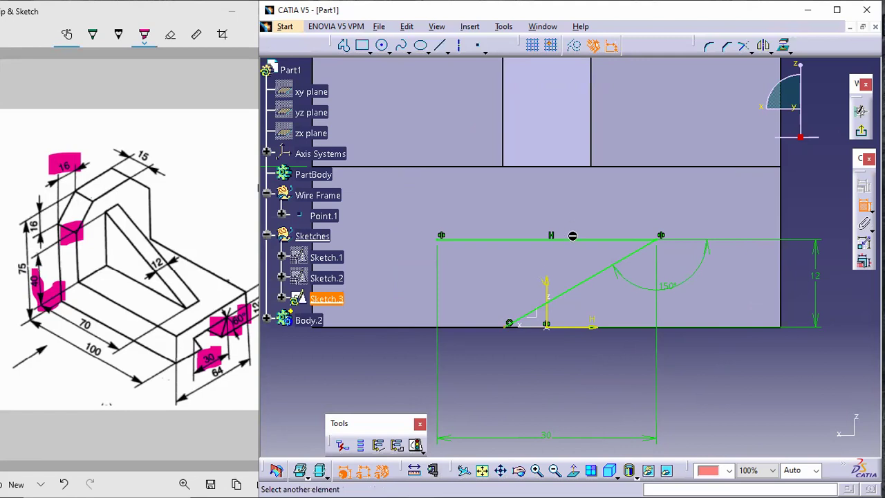
left_click(862, 205)
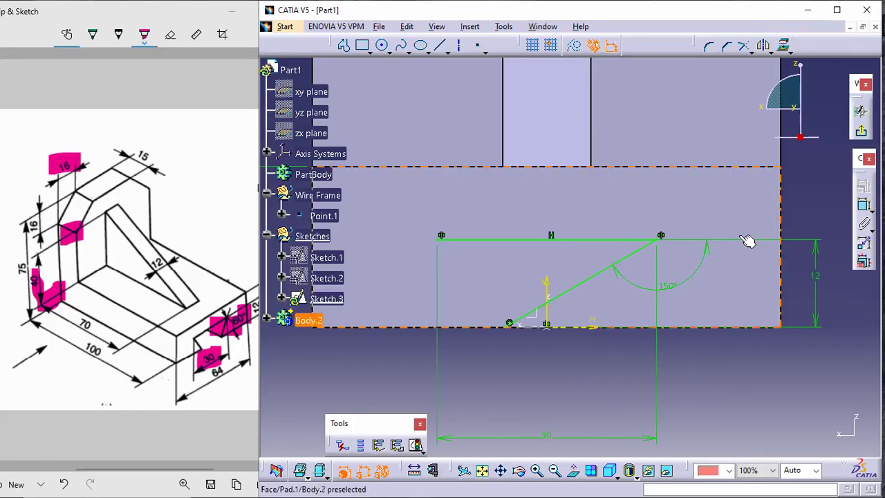
right_click(613, 268)
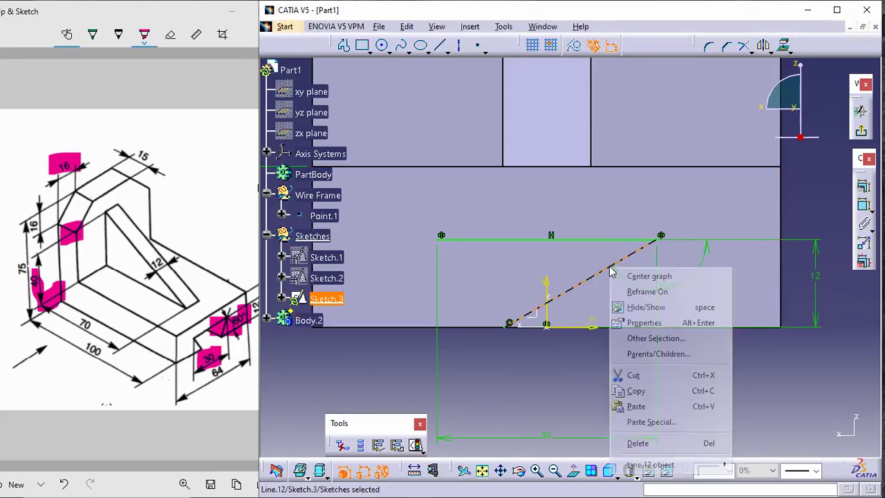
left_click(664, 440)
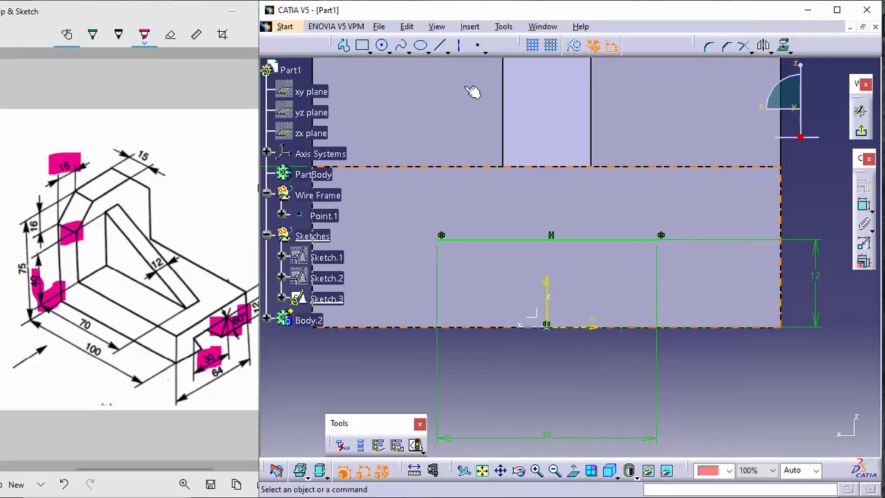
Step: Sketch a new sloped line about 12.6 mm long from the slot line's right end inward to the base's lower edge
left_click(440, 45)
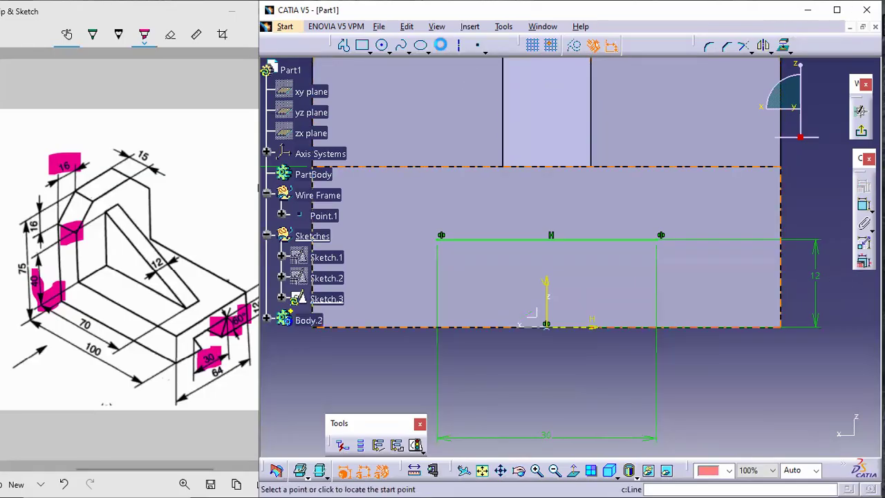
left_click(665, 244)
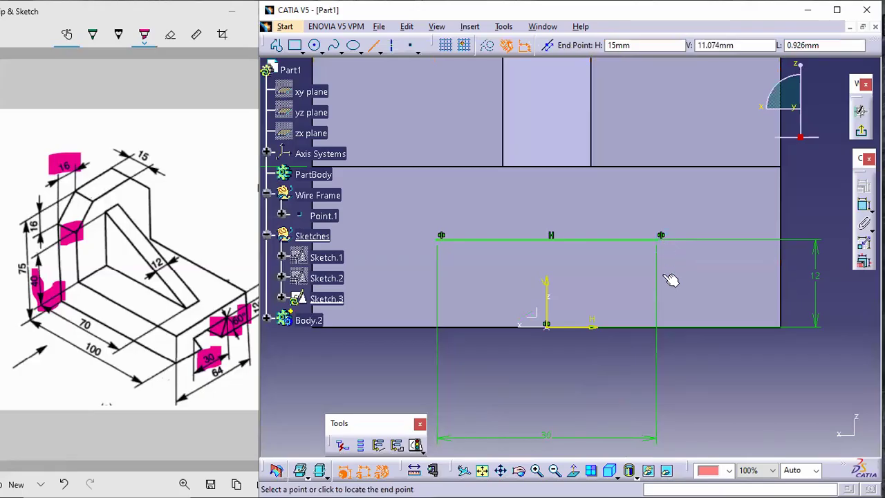
left_click(633, 324)
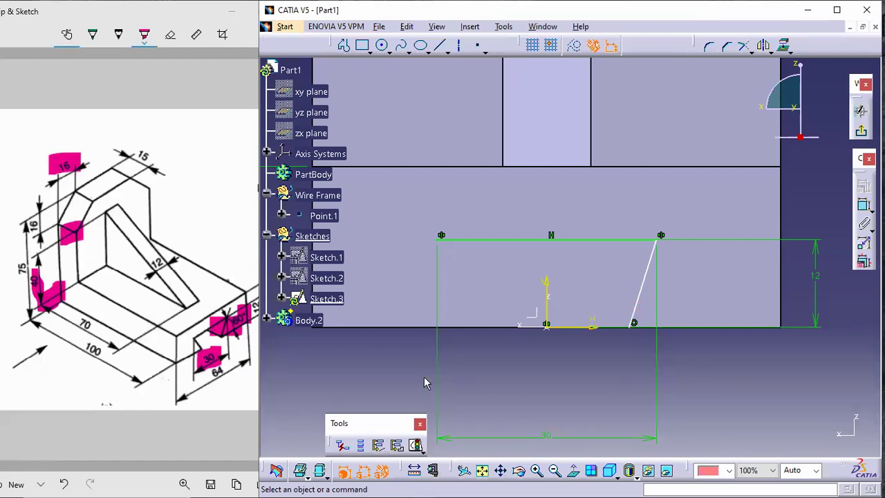
Step: Move the slot's 12 mm height dimension to the opposite side of the sketch, clear of the sloped line
left_click(864, 206)
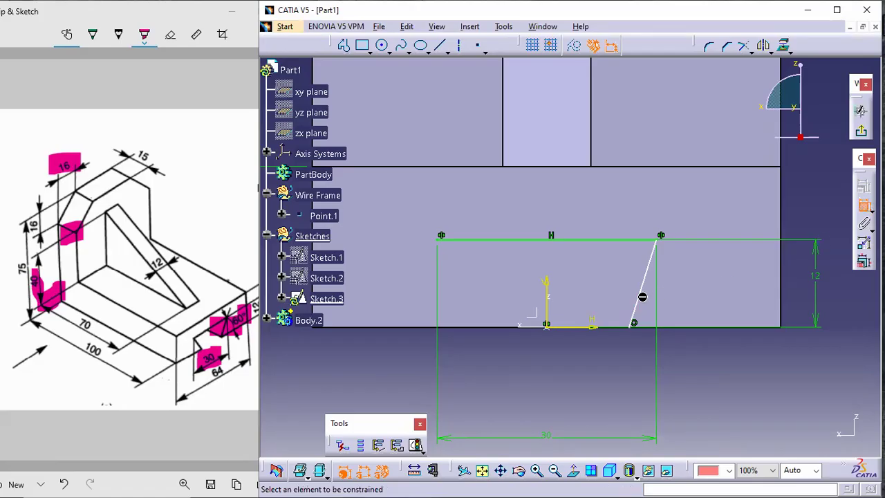
left_click(645, 302)
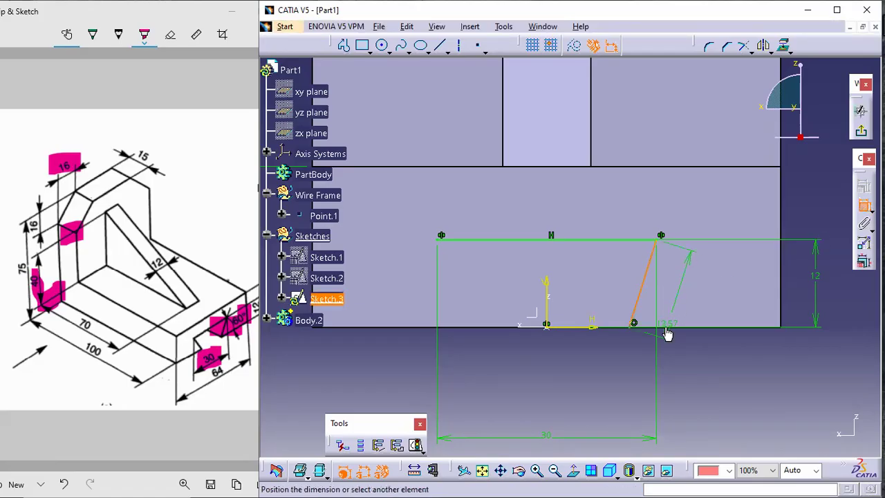
left_click(741, 325)
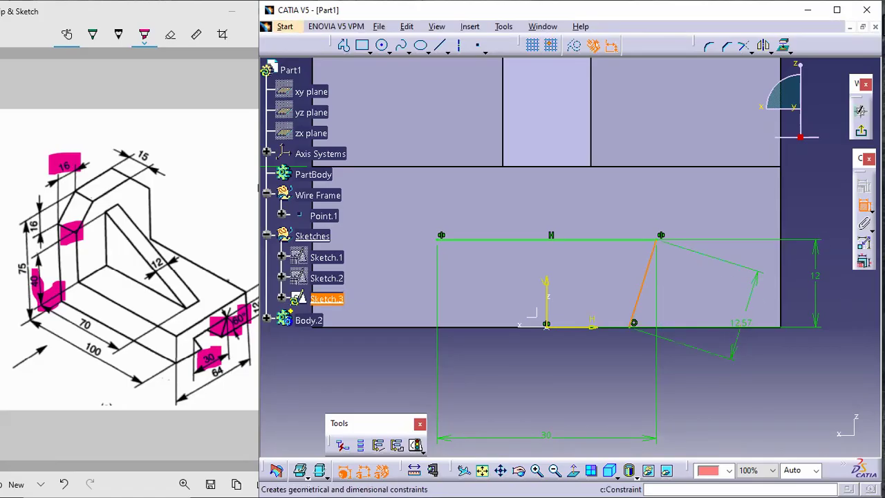
left_click_drag(826, 299, 374, 319)
left_click(780, 423)
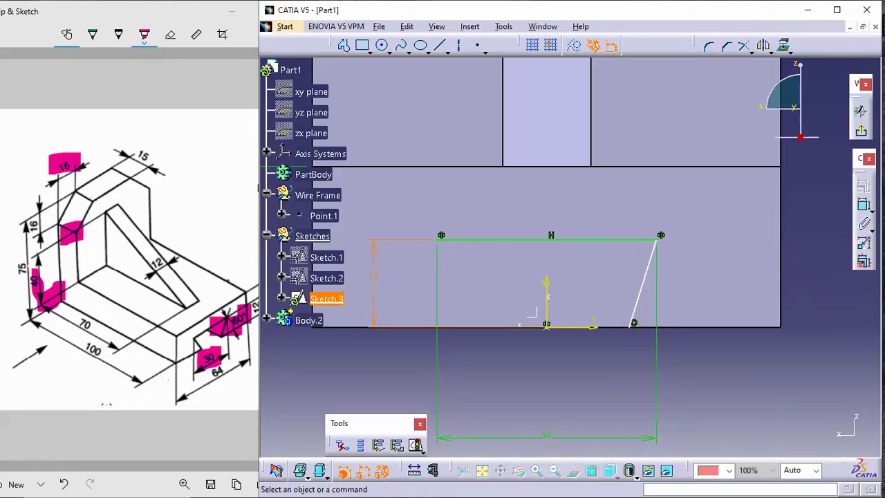
Step: Dimension the angle between the sloped line and the base's lower edge and set it to 60°
left_click(864, 205)
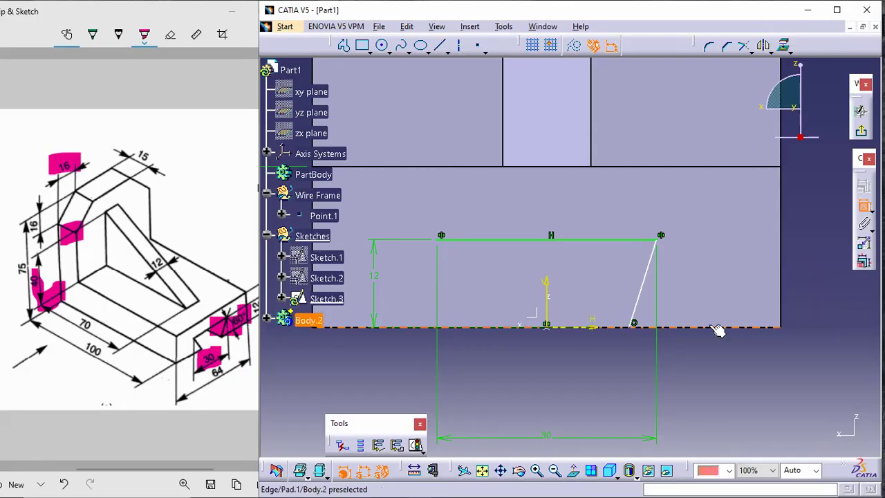
left_click(647, 299)
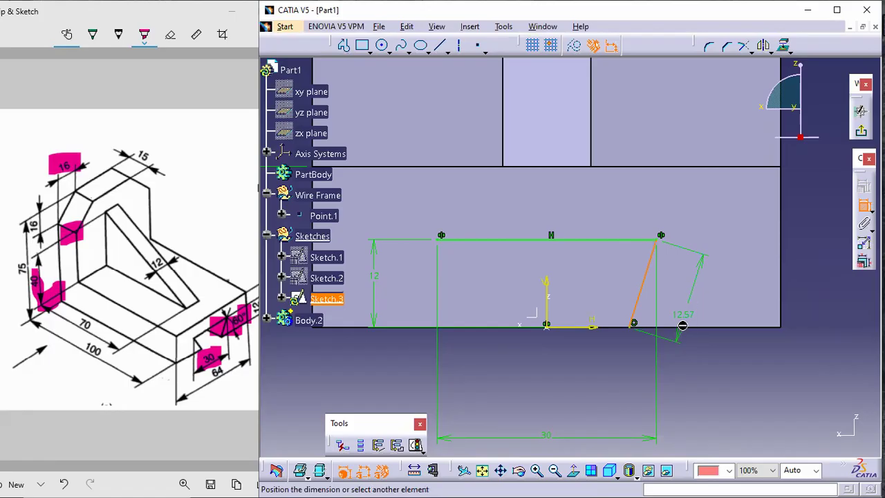
left_click(683, 328)
left_click(672, 309)
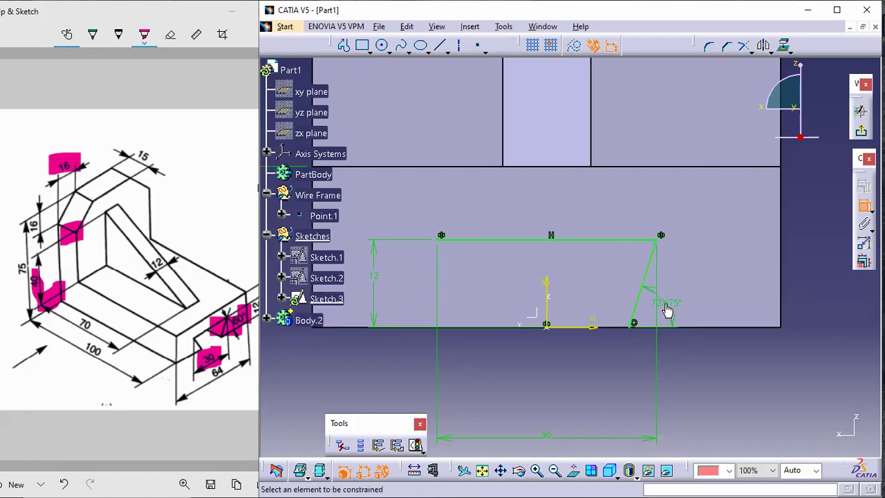
double_click(666, 303)
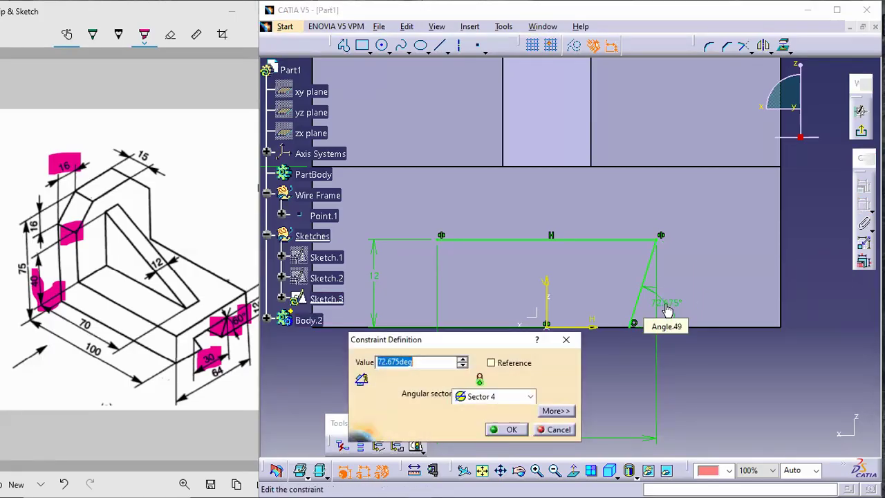
type("60")
key("Return")
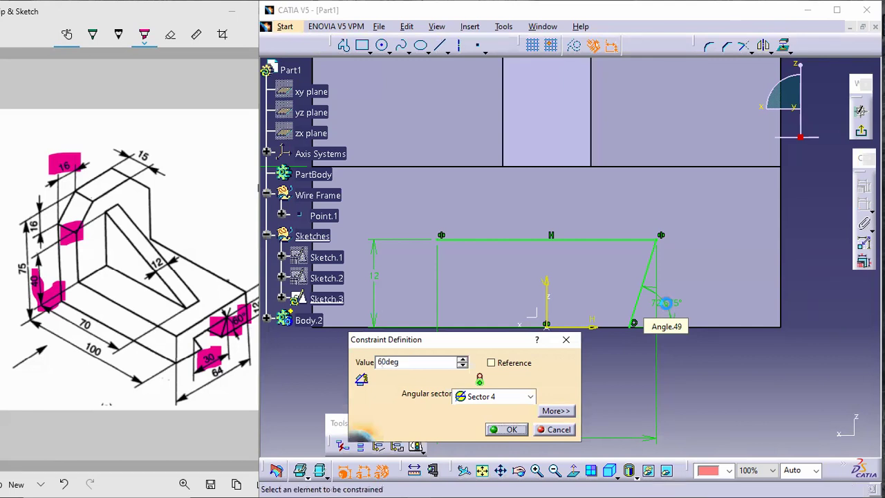
Step: Mirror the 60° sloped line about the sketch's vertical axis to form the slot's other side
left_click(865, 206)
left_click(639, 275)
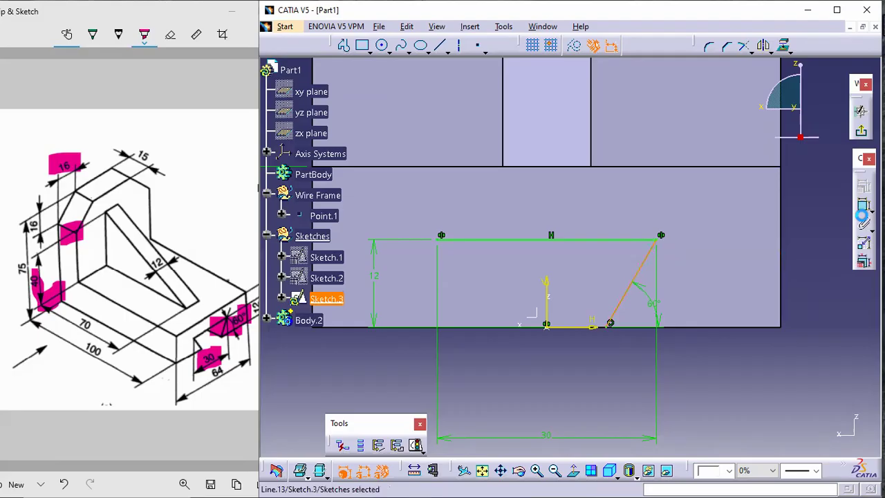
left_click(764, 46)
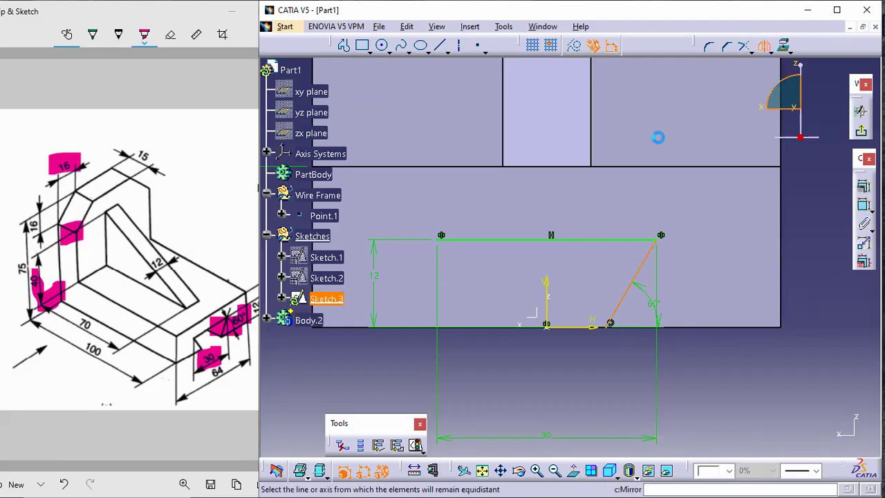
left_click(547, 291)
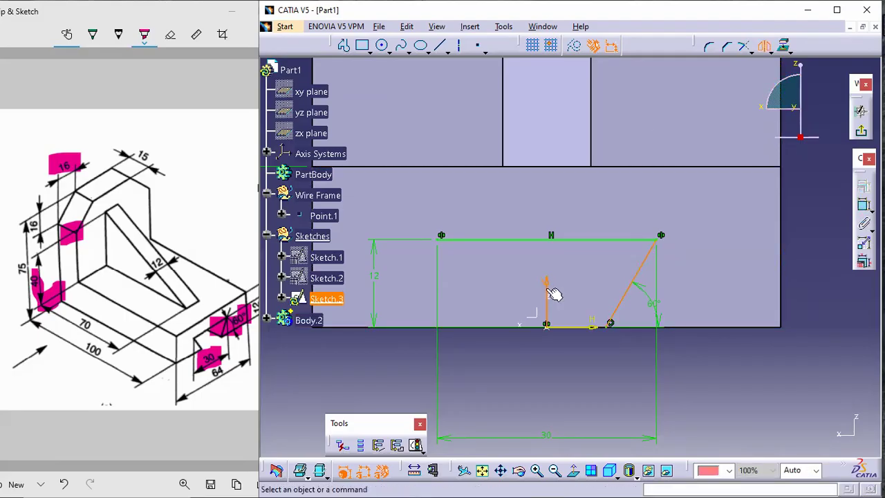
Step: Close the dovetail profile with a horizontal line joining the lower ends of the two sloped sides
left_click(441, 47)
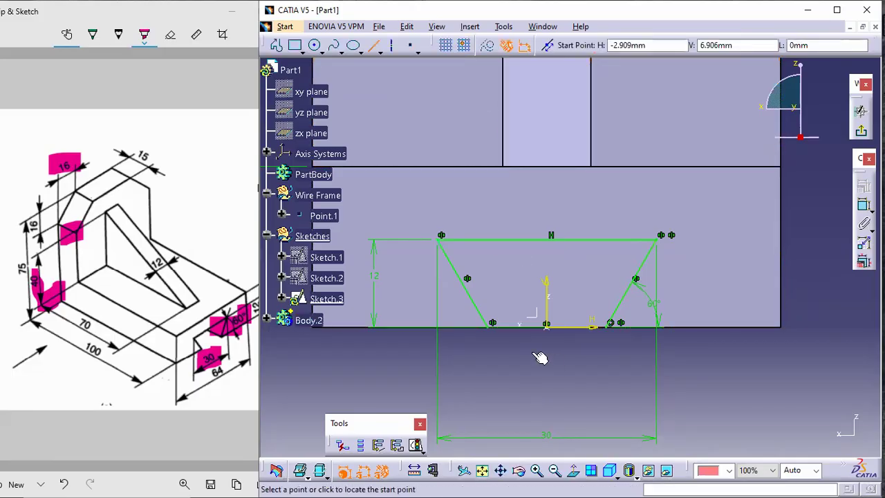
left_click(492, 325)
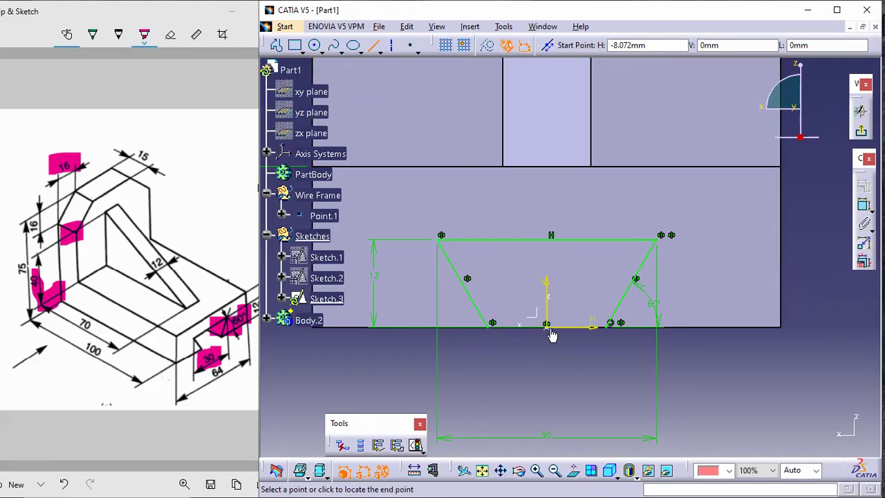
left_click(611, 325)
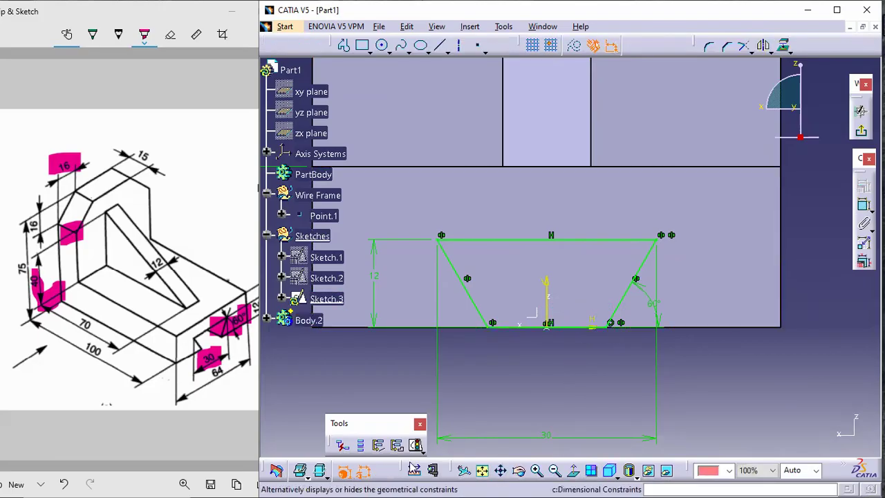
Step: Check the dovetail sketch's solving status and exit the sketch
left_click(417, 445)
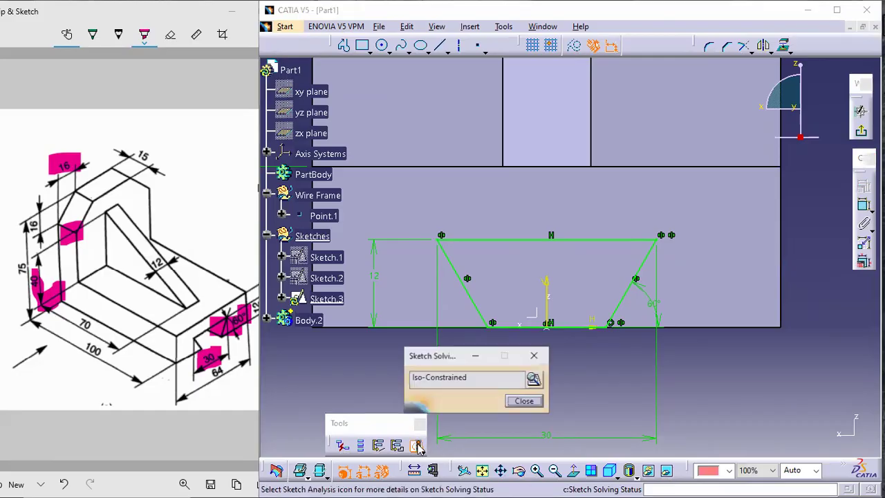
left_click(524, 402)
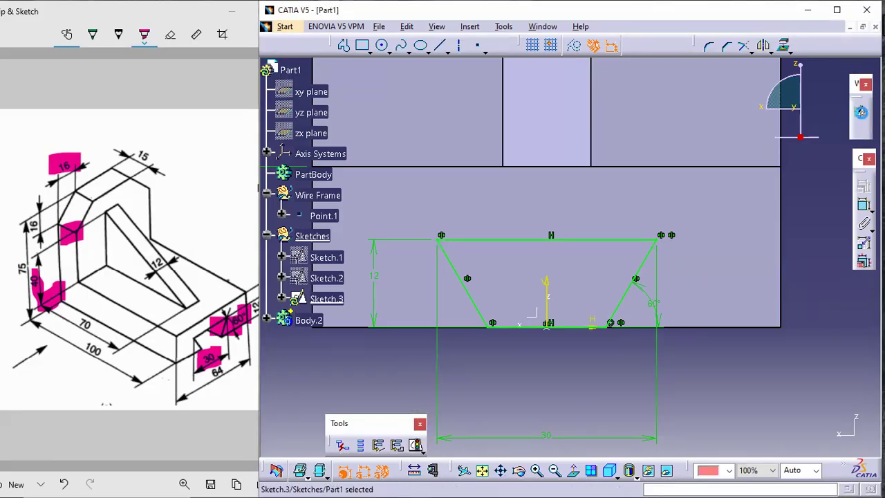
left_click(783, 45)
middle_click_drag(569, 138, 628, 260)
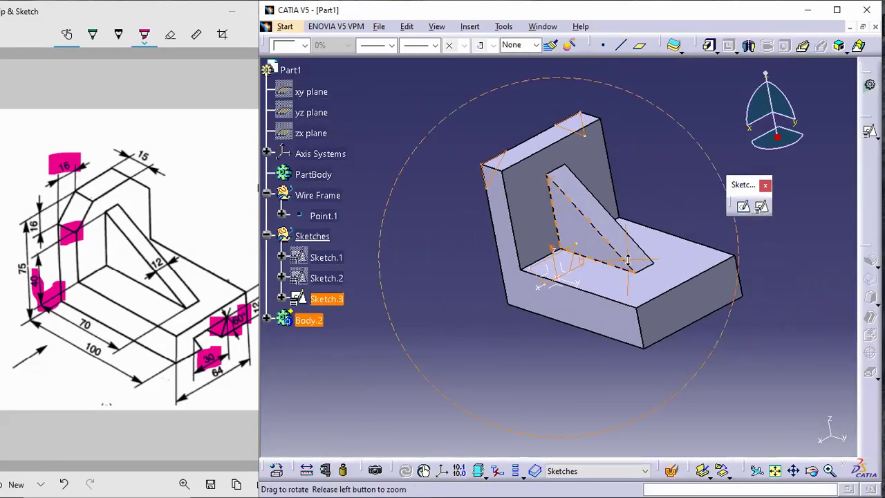
Step: Define Body.2 as the in-work object and clear the selection
left_click(309, 321)
right_click(307, 321)
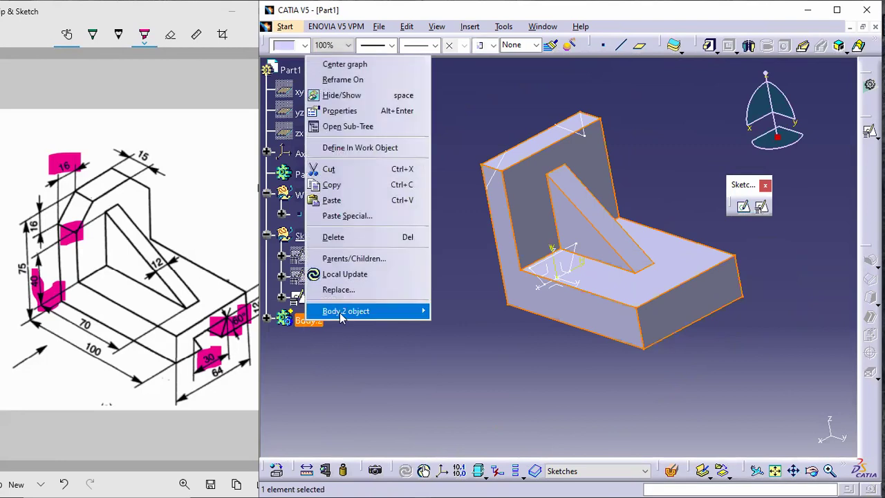
left_click(360, 147)
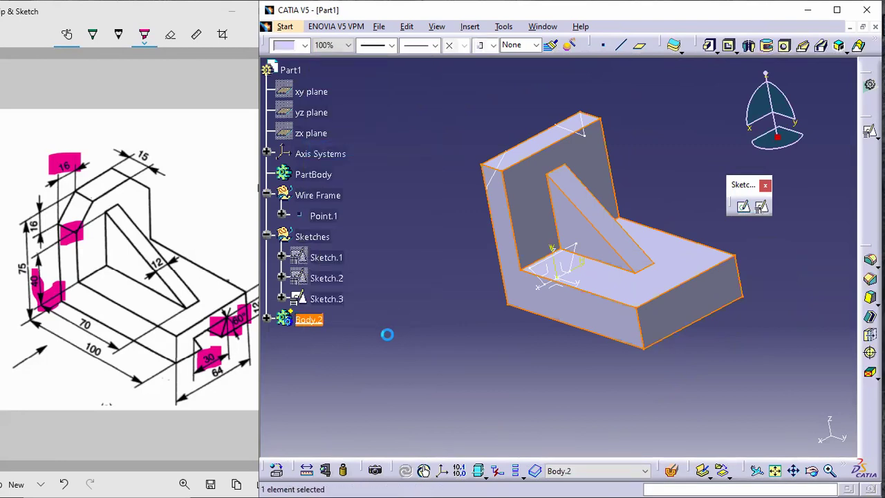
left_click(388, 334)
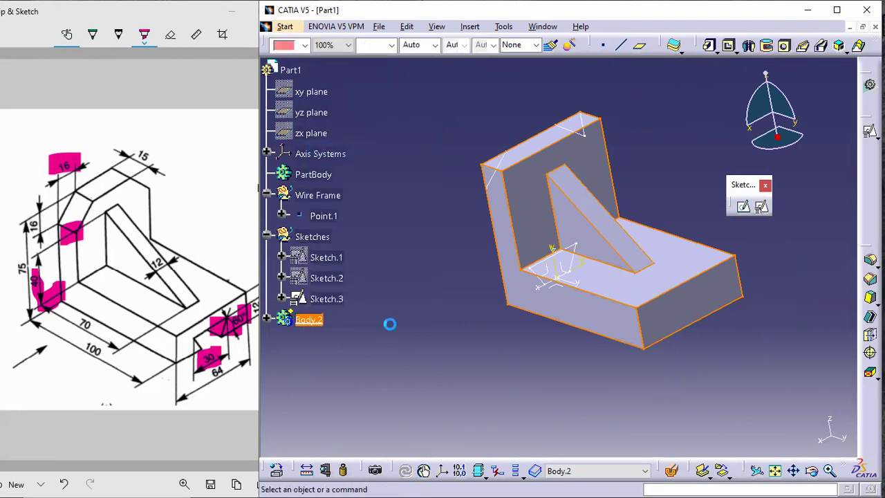
Step: Create a pocket from Sketch.3, containing the corner triangles and dovetail profile, with mirrored extent enabled
left_click(729, 45)
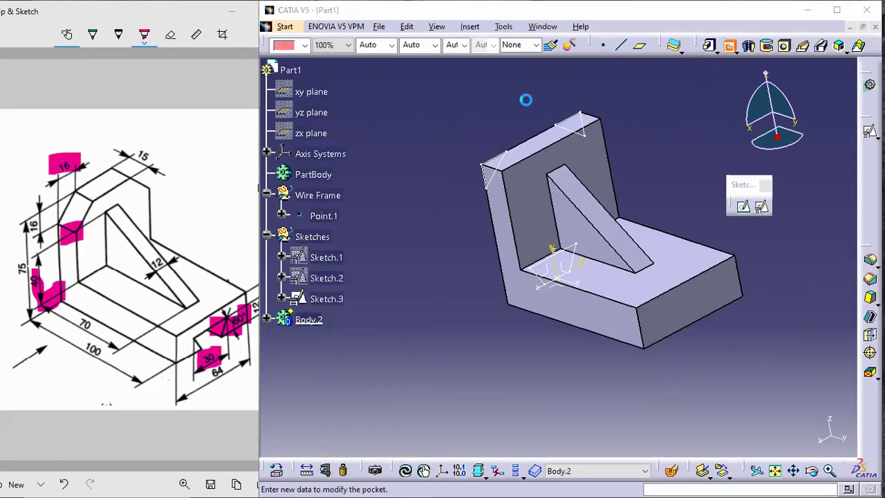
left_click(504, 162)
mouse_move(532, 319)
middle_mouse_down()
mouse_move(474, 308)
mouse_move(510, 321)
middle_mouse_up()
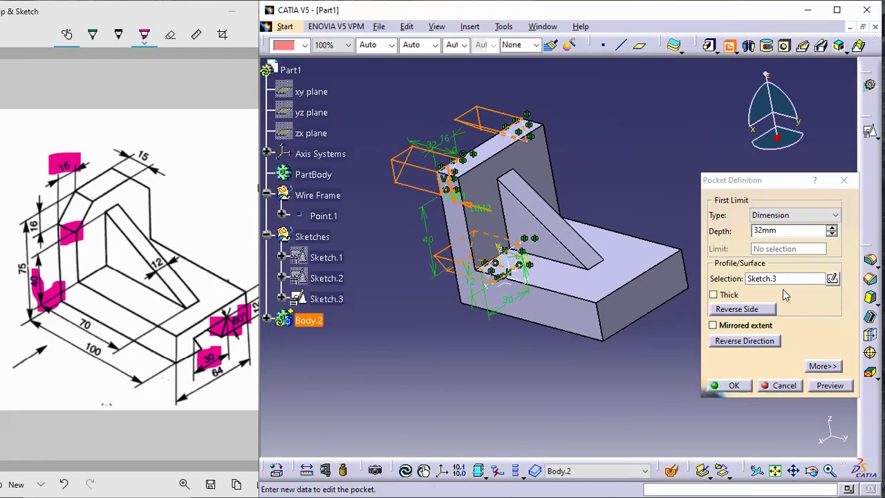
left_click(737, 331)
middle_click_drag(536, 374, 521, 310)
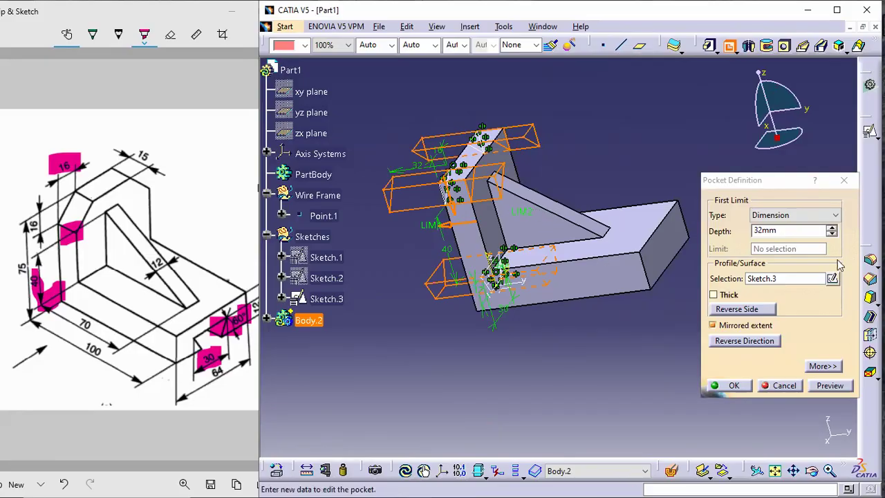
Step: Set the mirrored pocket's depth to 150 mm, preview it, and apply the cut through the bracket
double_click(786, 230)
type("150")
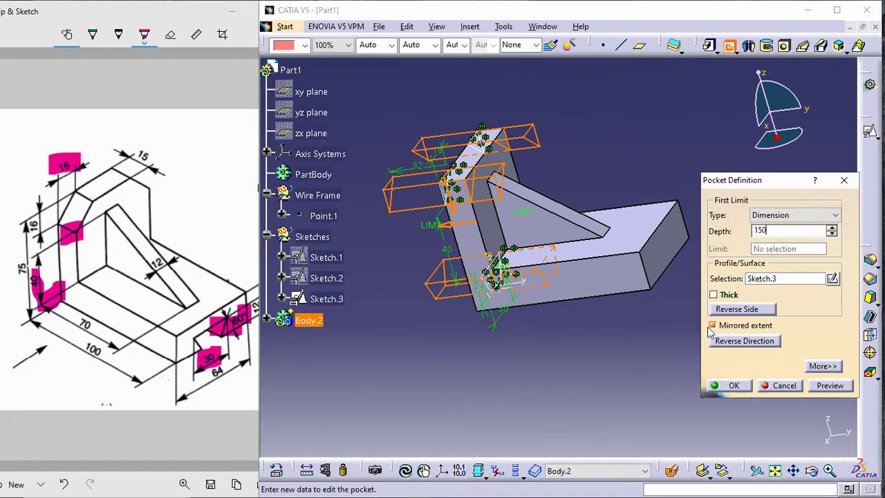
left_click(711, 326)
left_click(839, 389)
middle_click_drag(633, 353, 611, 410)
left_click(732, 388)
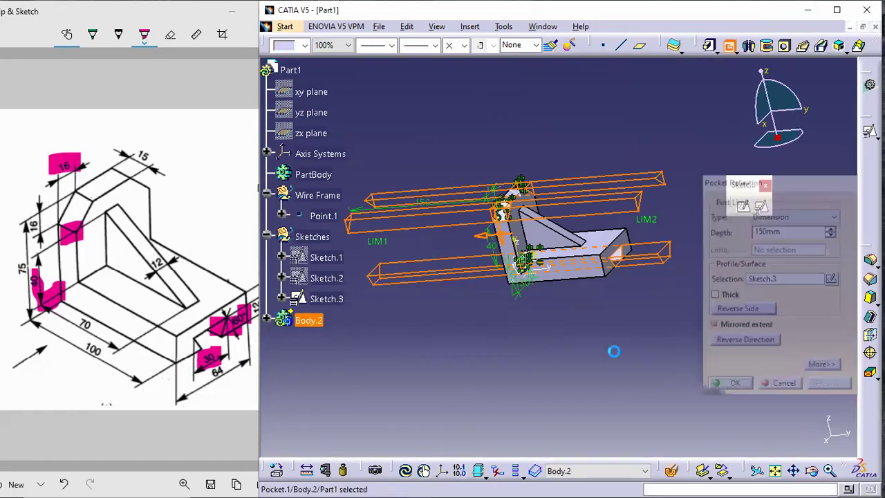
mouse_move(640, 298)
middle_mouse_down()
mouse_move(590, 338)
mouse_move(533, 357)
mouse_move(540, 323)
mouse_move(557, 330)
mouse_move(540, 352)
mouse_move(546, 332)
mouse_move(546, 353)
mouse_move(589, 332)
mouse_move(593, 301)
mouse_move(638, 331)
mouse_move(643, 283)
middle_mouse_up()
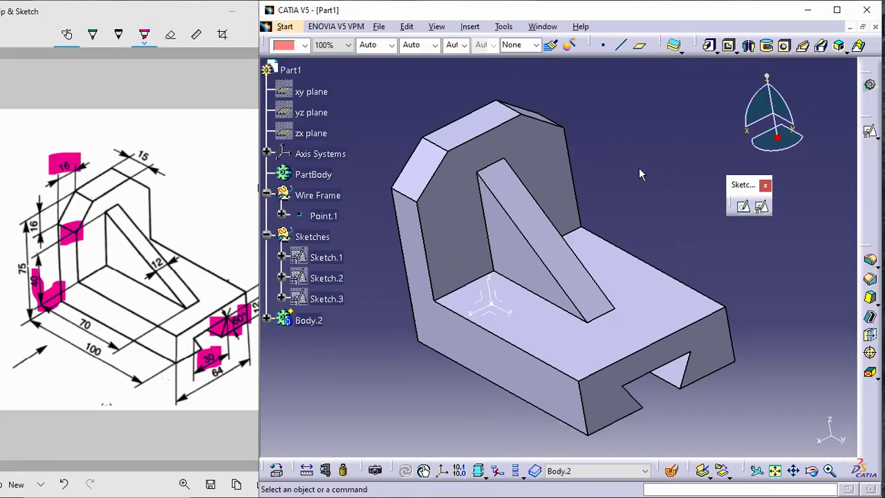